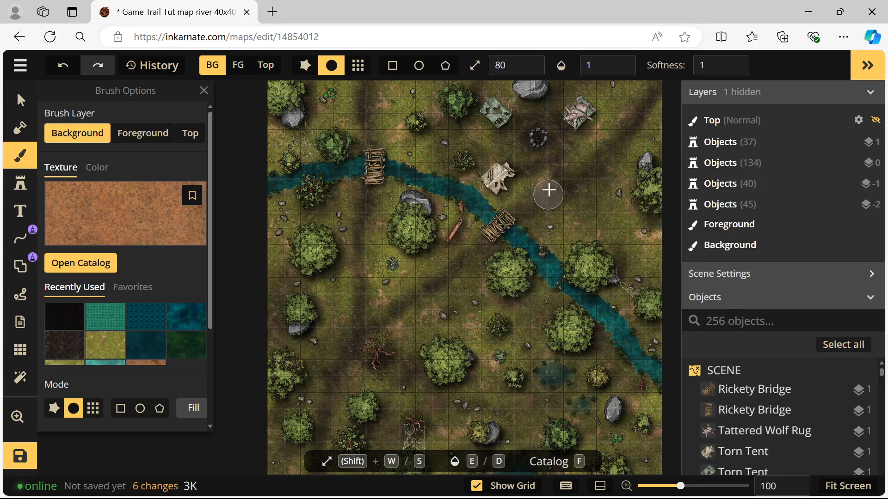
# Step: Add the Night texture filter to the whole map
pyautogui.scroll(2, 545, 158)
pyautogui.scroll(3, 532, 173)
pyautogui.moveTo(556, 146); pyautogui.dragTo(454, 303)
pyautogui.scroll(-3, 433, 328)
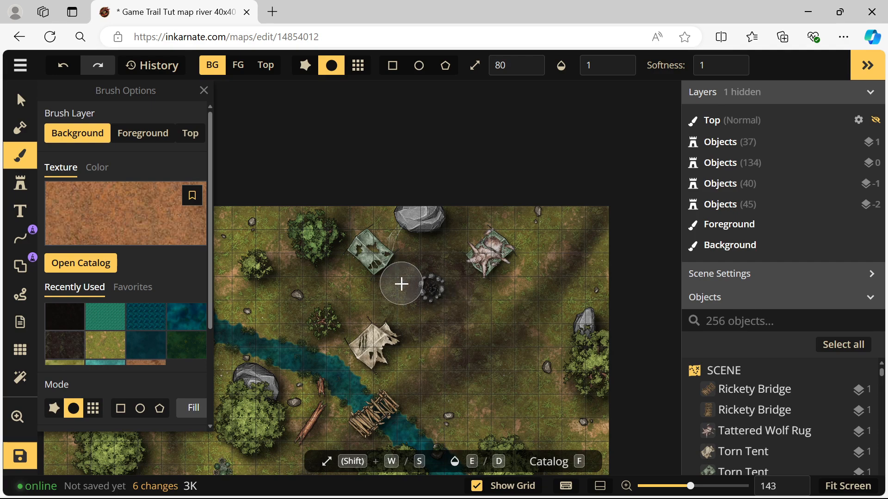
pyautogui.click(19, 382)
pyautogui.click(134, 148)
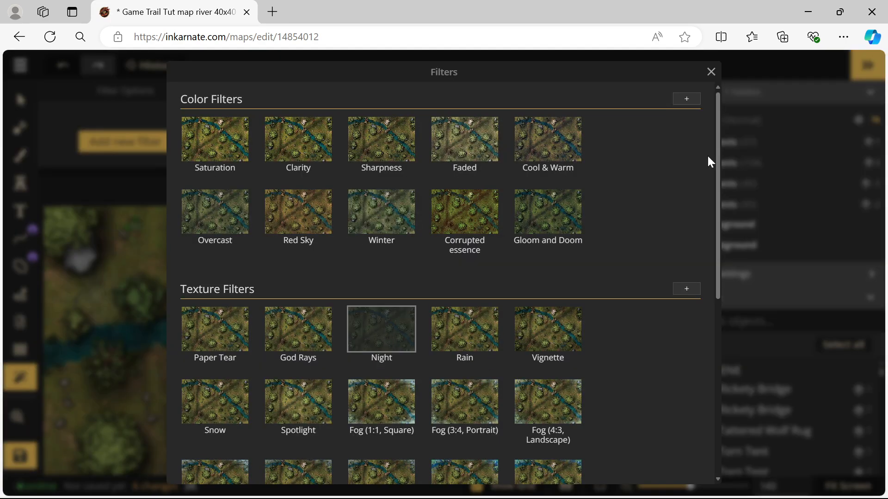
pyautogui.click(713, 72)
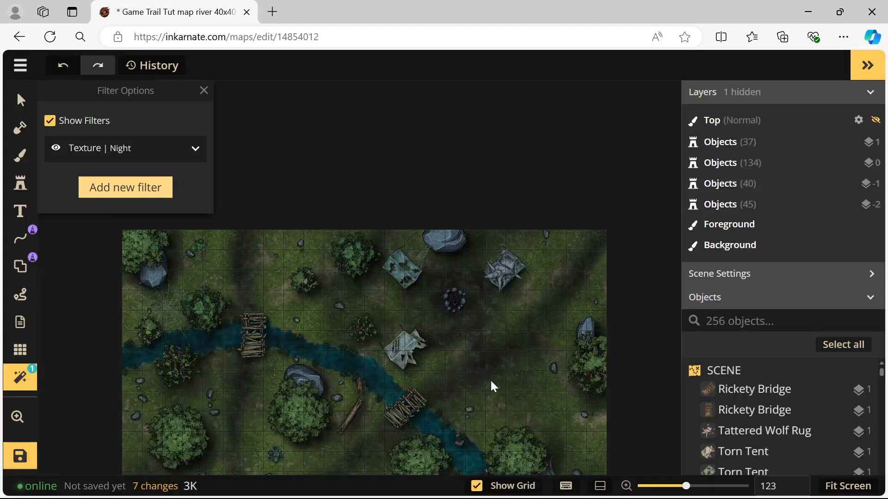
# Step: Search the Fantasy Battlemaps 2.0 stamp catalog for "campfire" and choose the stone-ring campfire from the Core pack
pyautogui.moveTo(428, 356); pyautogui.dragTo(420, 254)
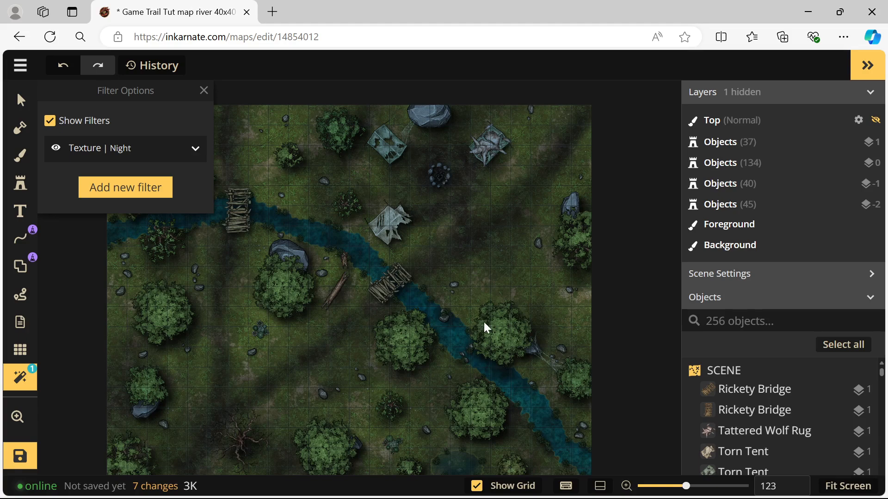
pyautogui.moveTo(413, 232); pyautogui.dragTo(412, 275)
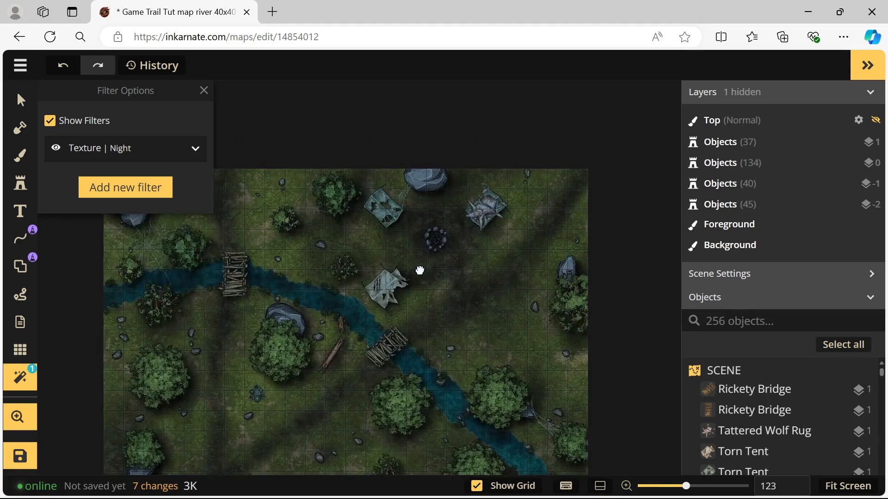
pyautogui.click(17, 186)
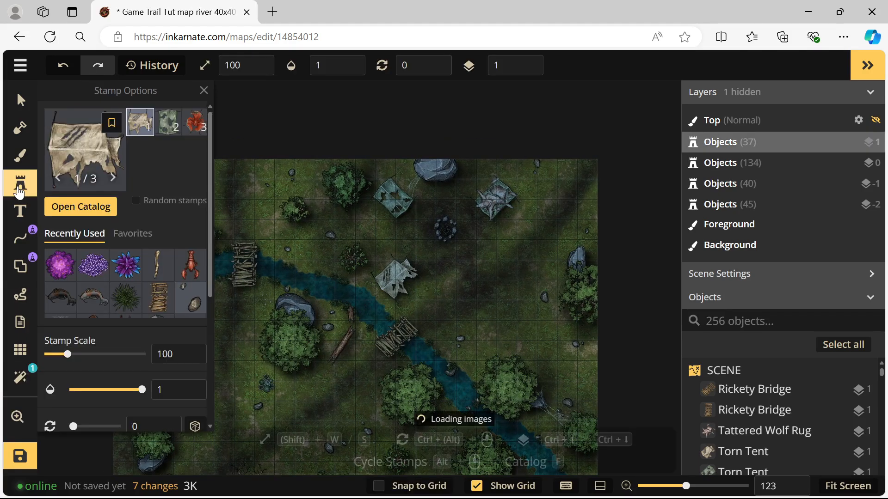
pyautogui.click(54, 175)
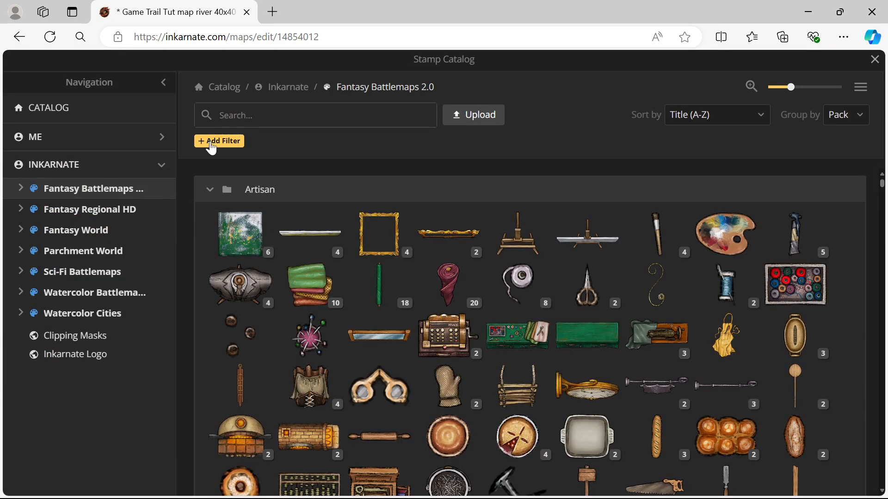
pyautogui.write('campfire')
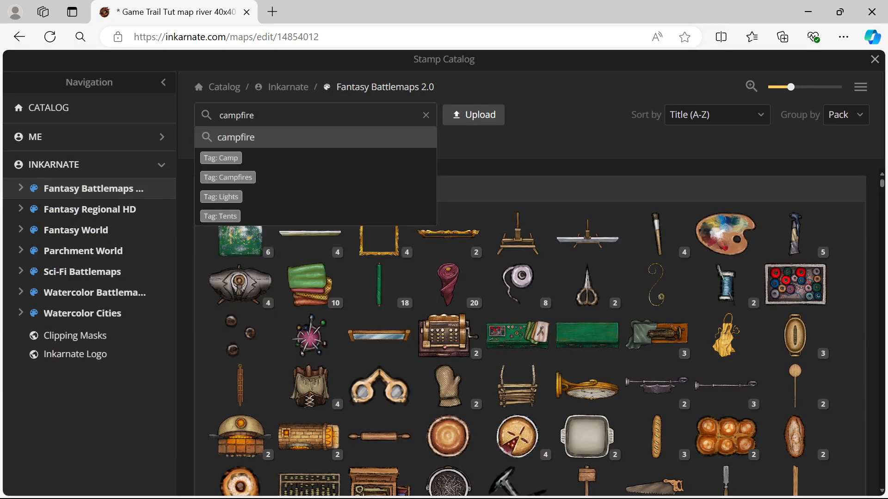
pyautogui.press('Return')
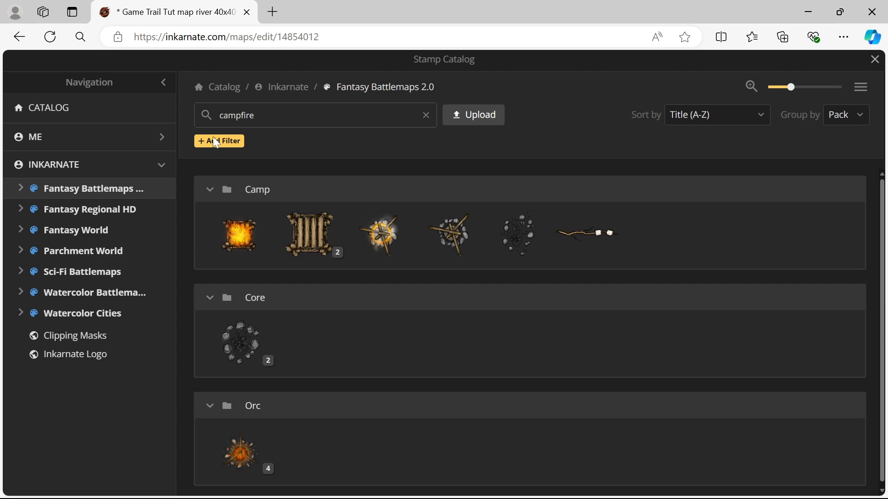
pyautogui.scroll(-1, 270, 314)
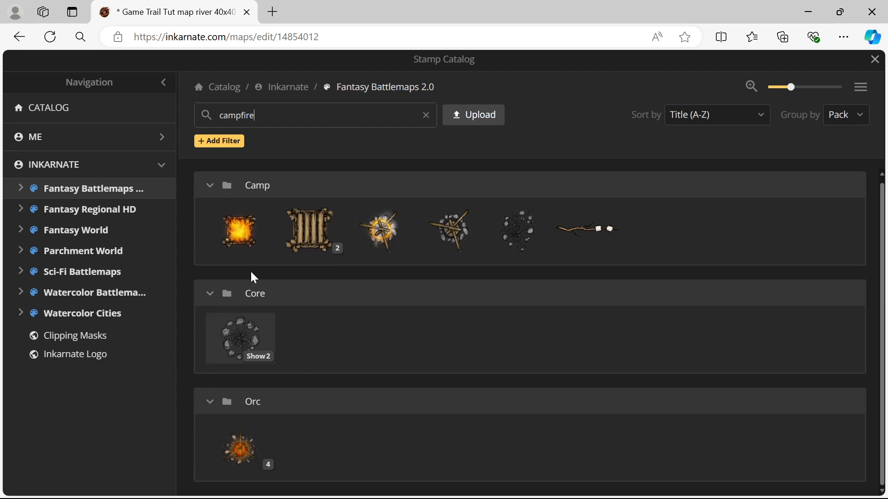
pyautogui.click(254, 340)
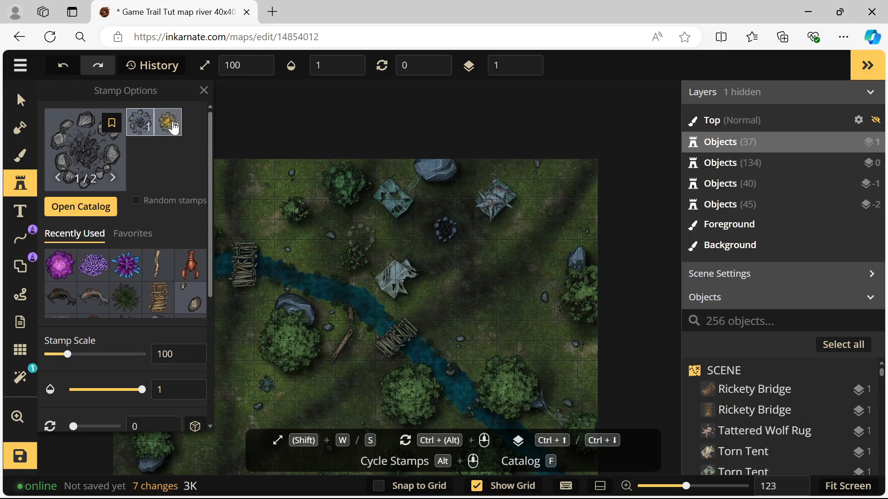
# Step: Place the lit campfire variant over the burnt-out fire pit between the tents and scale it down to 79
pyautogui.click(174, 129)
pyautogui.scroll(5, 458, 229)
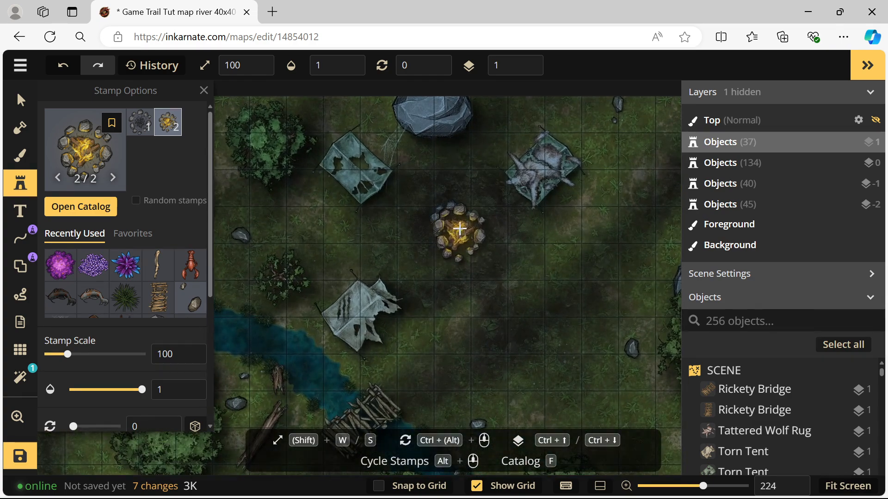
pyautogui.click(454, 224)
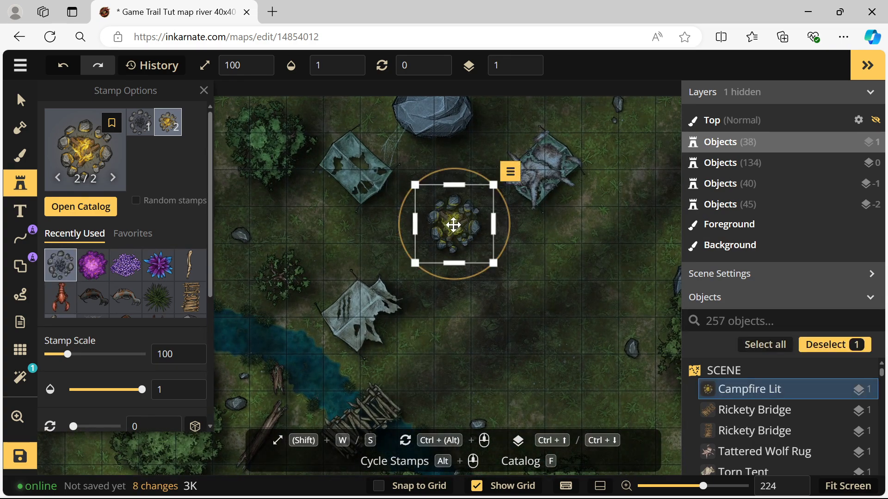
pyautogui.moveTo(494, 187); pyautogui.dragTo(485, 194)
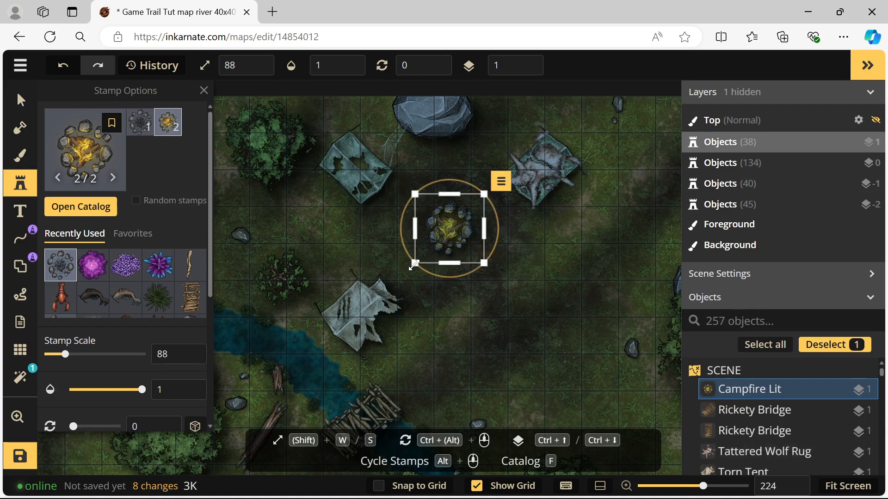
pyautogui.moveTo(415, 263); pyautogui.dragTo(421, 256)
# Step: Move the lit campfire aside and delete the old unlit campfire between the tents
pyautogui.moveTo(452, 225); pyautogui.dragTo(575, 242)
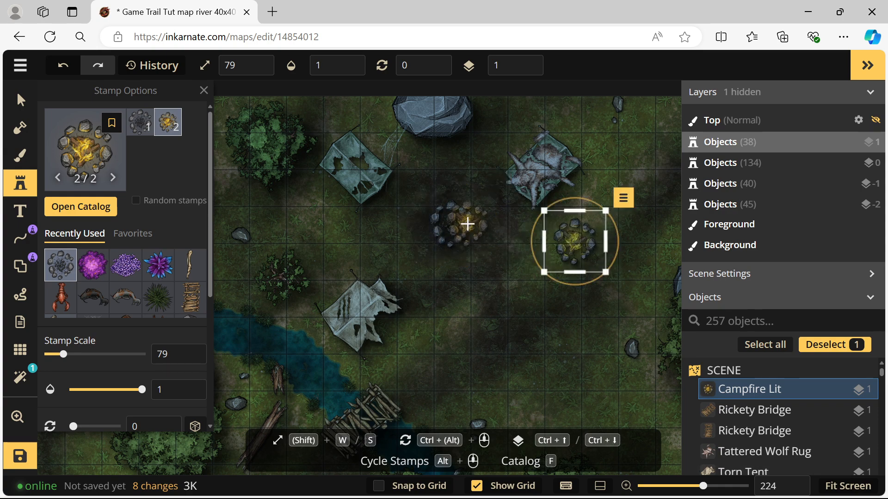
pyautogui.click(18, 105)
pyautogui.click(445, 216)
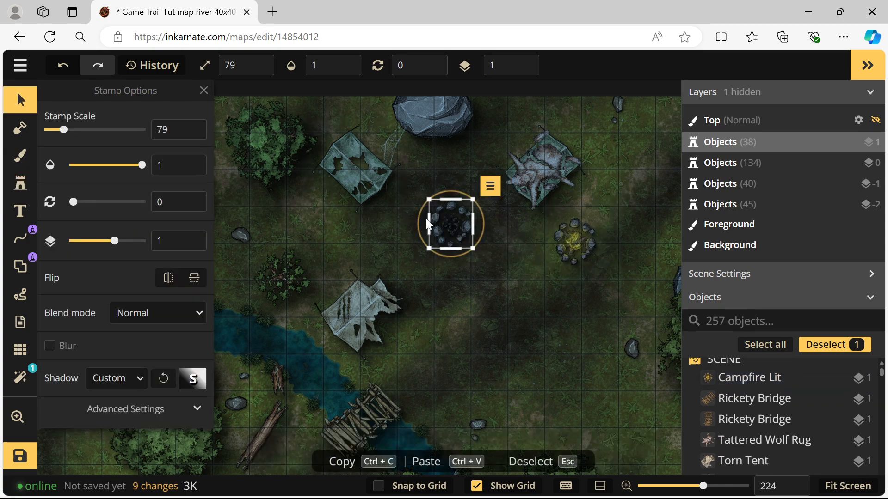
pyautogui.press('Delete')
# Step: Move the lit campfire into the cleared spot between the tents and reduce its scale to 73
pyautogui.moveTo(570, 241); pyautogui.dragTo(451, 226)
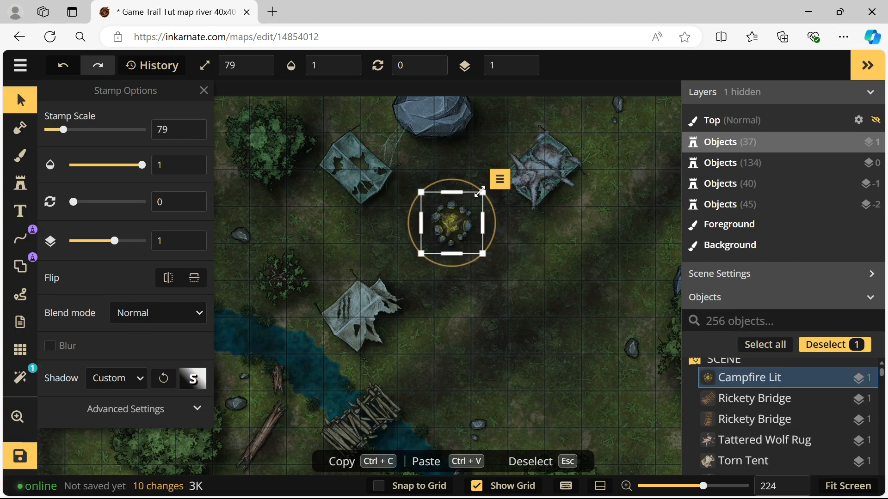
pyautogui.moveTo(482, 192); pyautogui.dragTo(479, 197)
pyautogui.moveTo(421, 196); pyautogui.dragTo(447, 217)
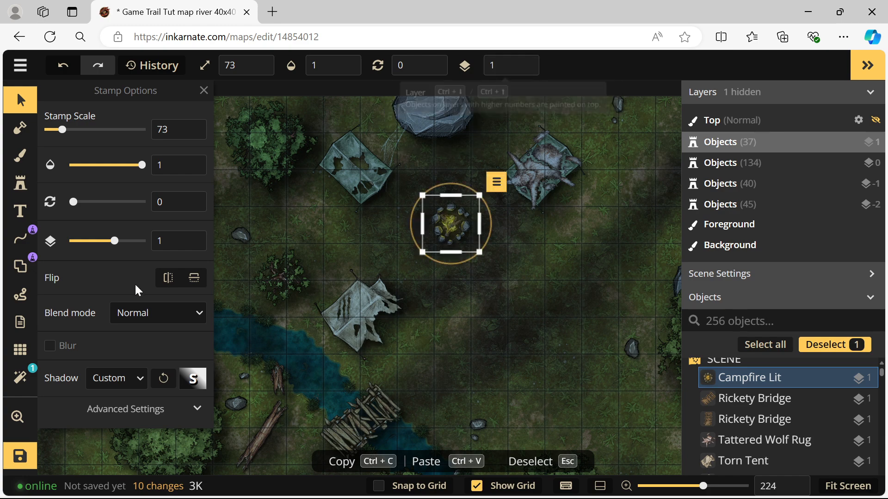
# Step: Set the layer of the Night texture filter to 2
pyautogui.click(20, 377)
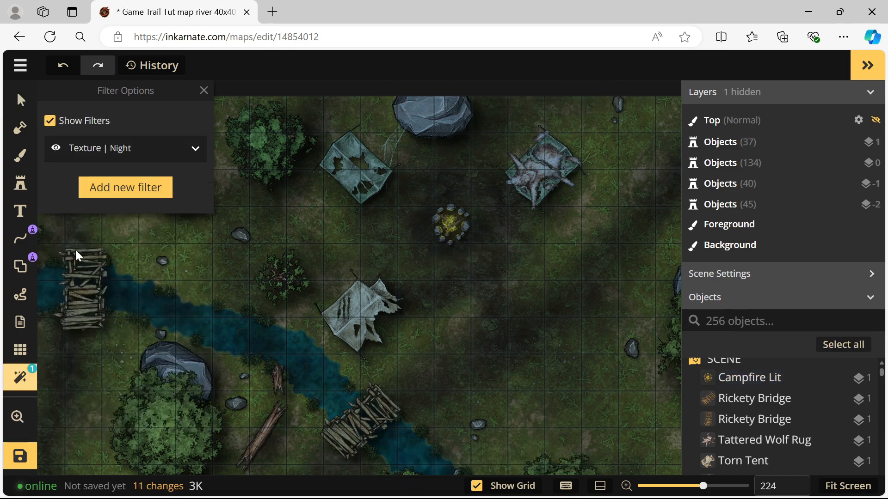
pyautogui.click(120, 192)
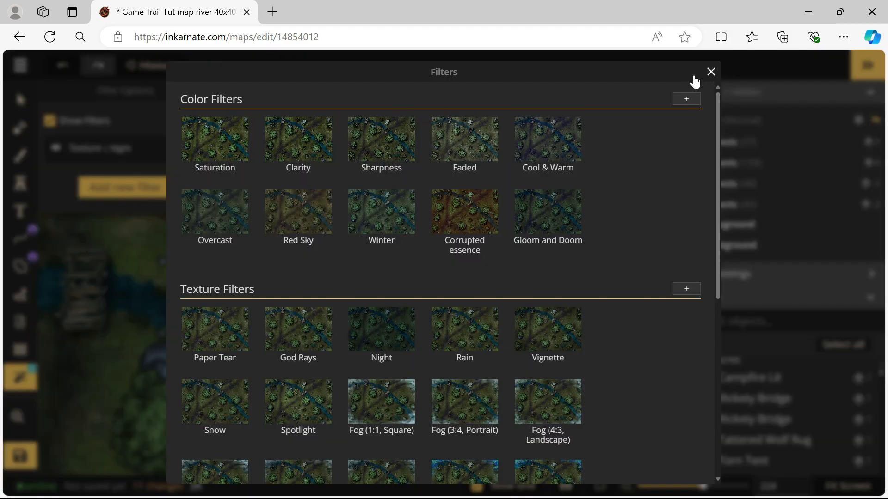
pyautogui.click(711, 73)
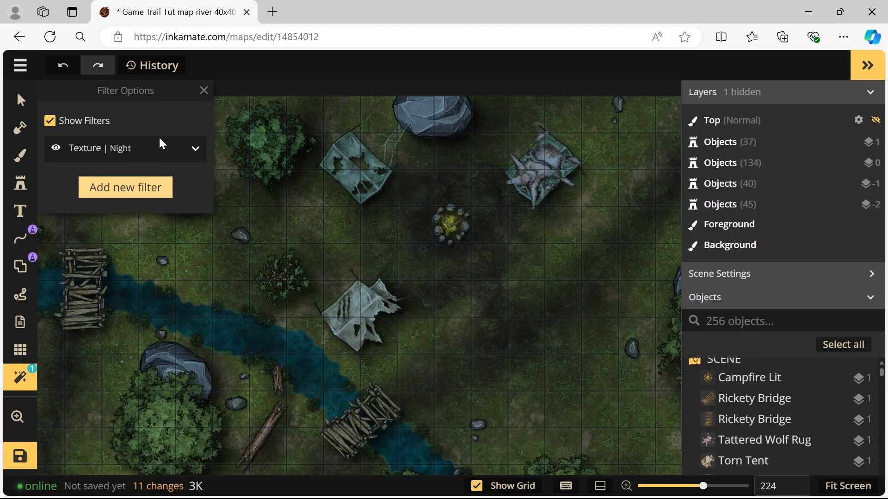
pyautogui.click(194, 150)
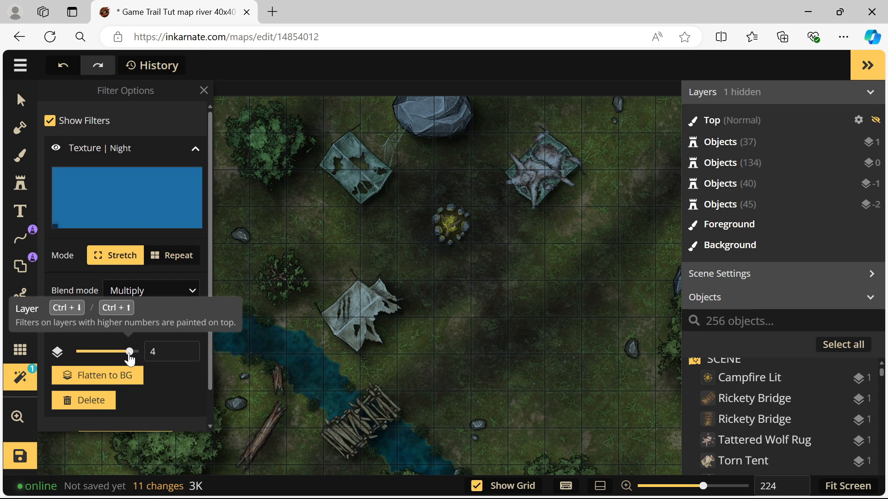
pyautogui.moveTo(130, 357); pyautogui.dragTo(115, 360)
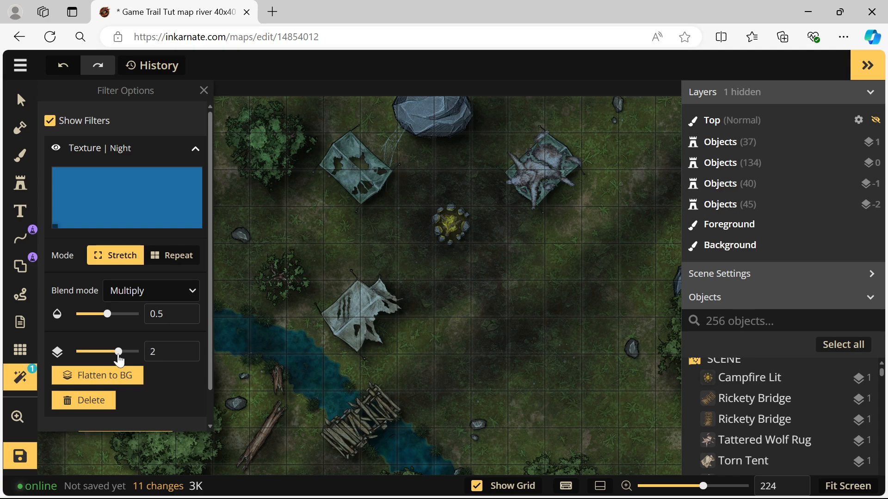
# Step: Raise the lit campfire to object layer 3, above the Night filter, and deselect it
pyautogui.click(19, 99)
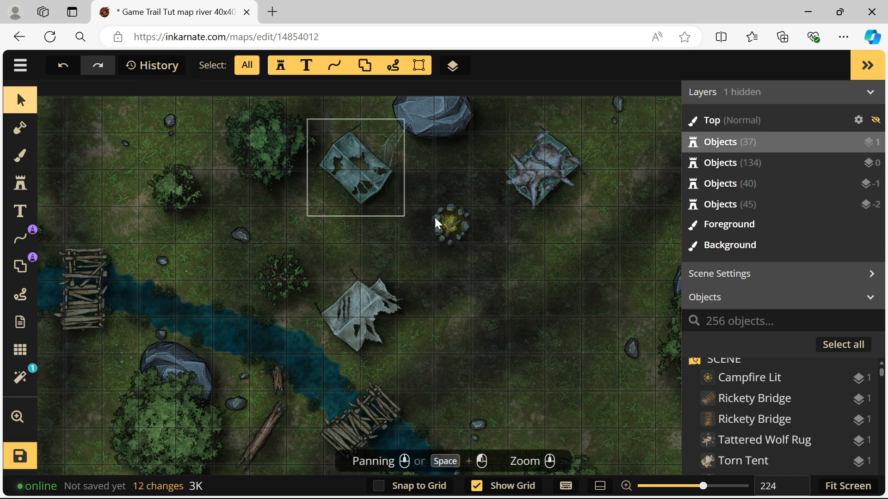
pyautogui.click(451, 224)
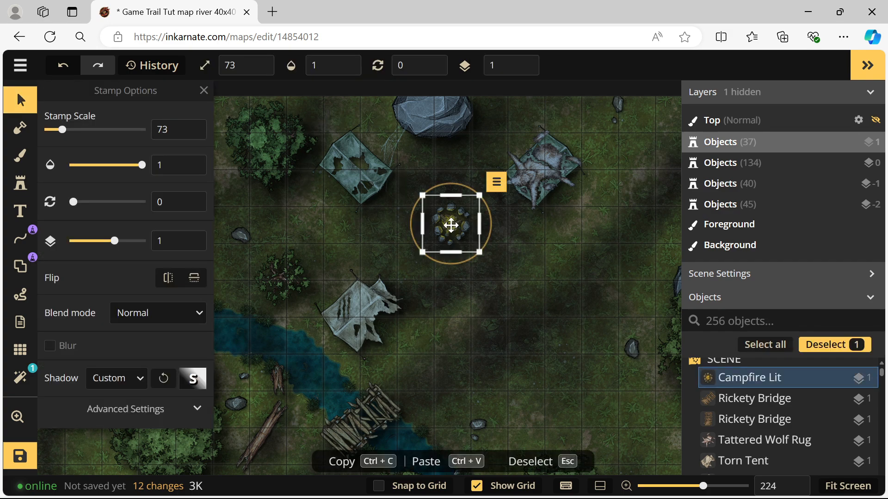
pyautogui.click(525, 62)
pyautogui.click(526, 61)
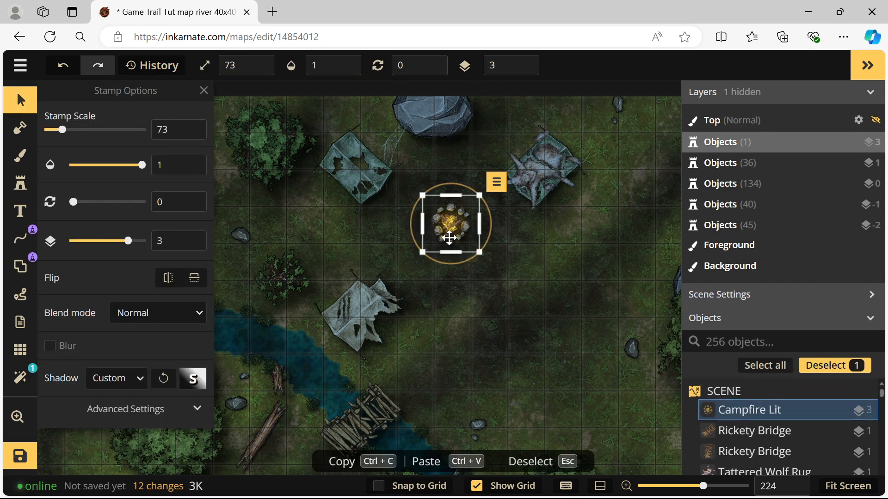
pyautogui.click(552, 228)
# Step: Choose the orange glow stamp from the Effects pack of Fantasy Battlemaps 2.0 and pick its sixth variant, the broad round glow
pyautogui.scroll(2, 481, 234)
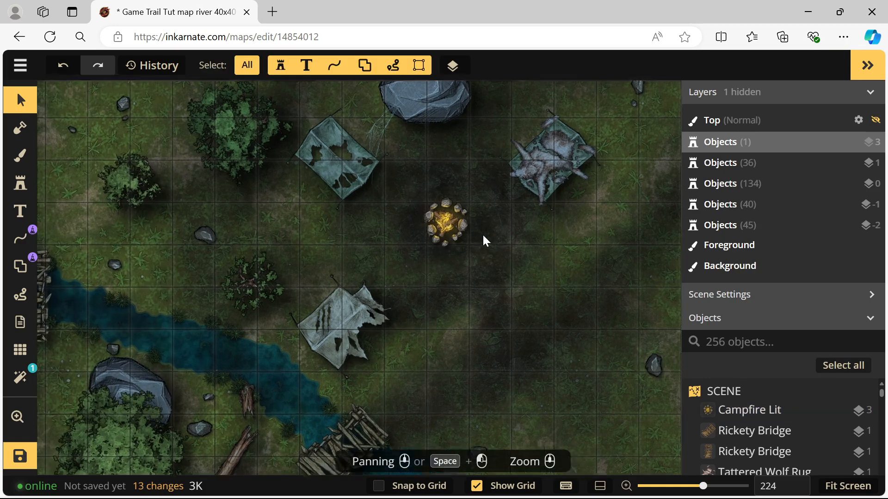
pyautogui.moveTo(433, 222); pyautogui.dragTo(389, 273)
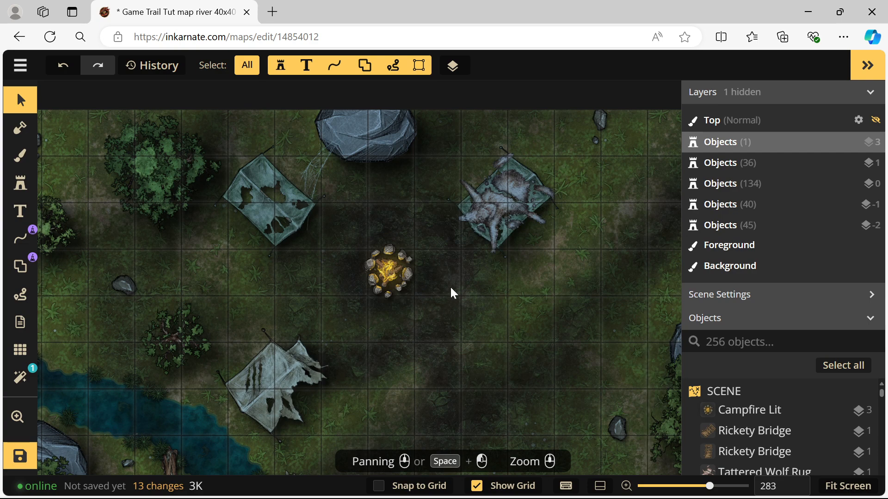
pyautogui.click(399, 273)
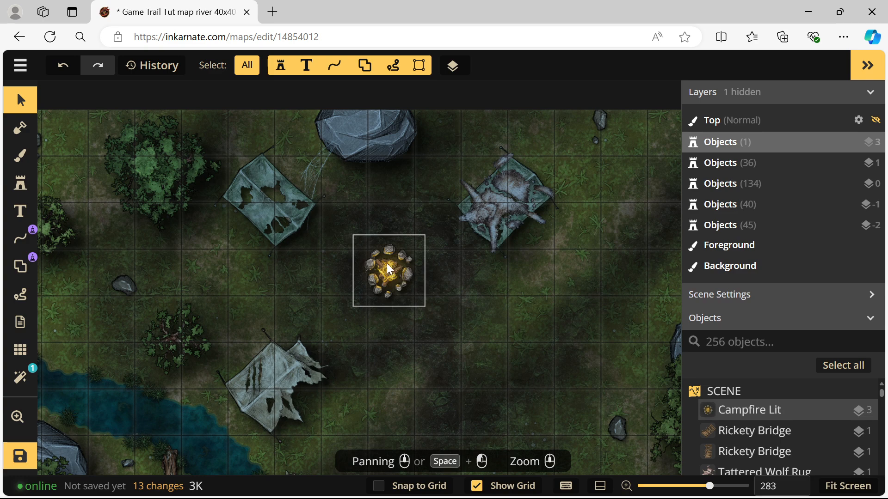
pyautogui.scroll(-1, 389, 267)
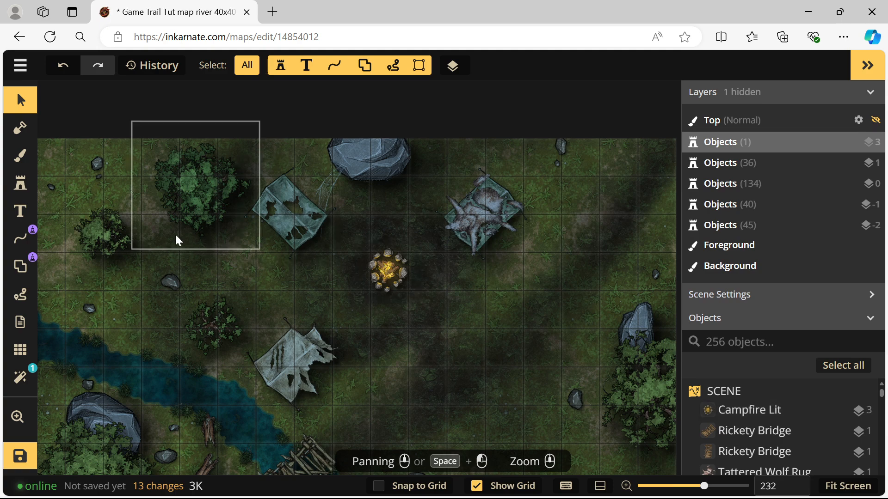
pyautogui.click(18, 184)
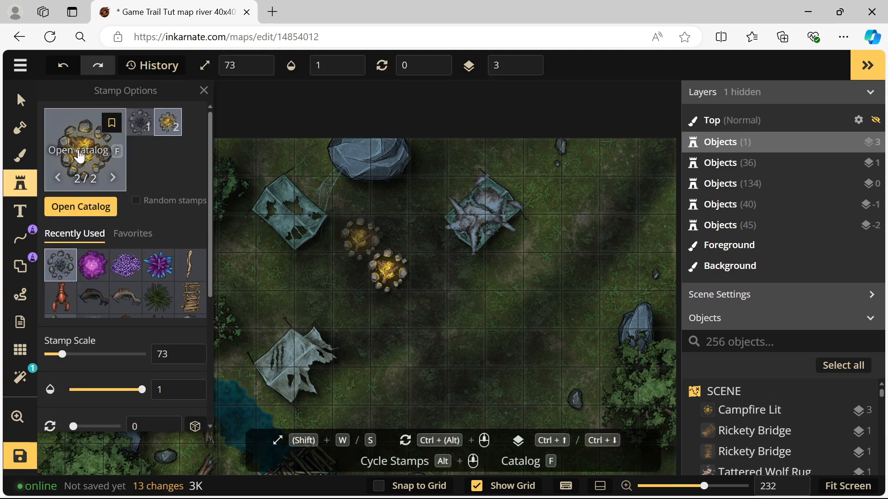
pyautogui.click(83, 160)
pyautogui.click(20, 188)
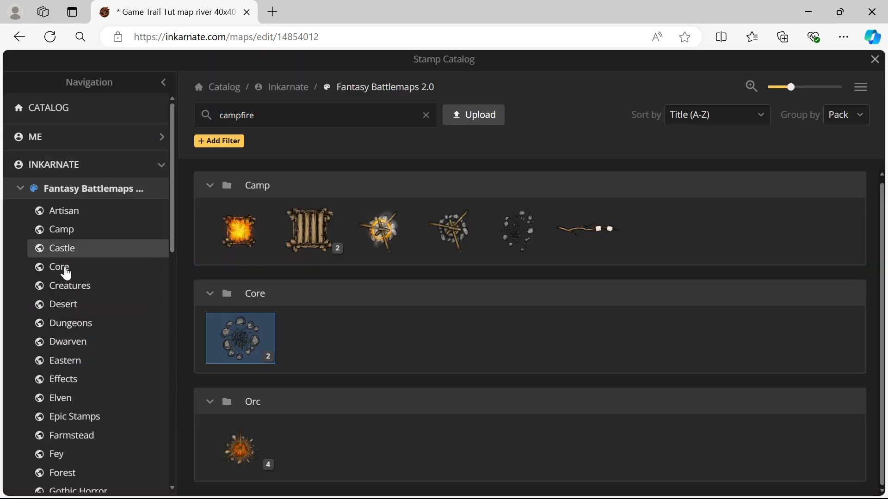
pyautogui.scroll(-3, 60, 268)
pyautogui.click(70, 248)
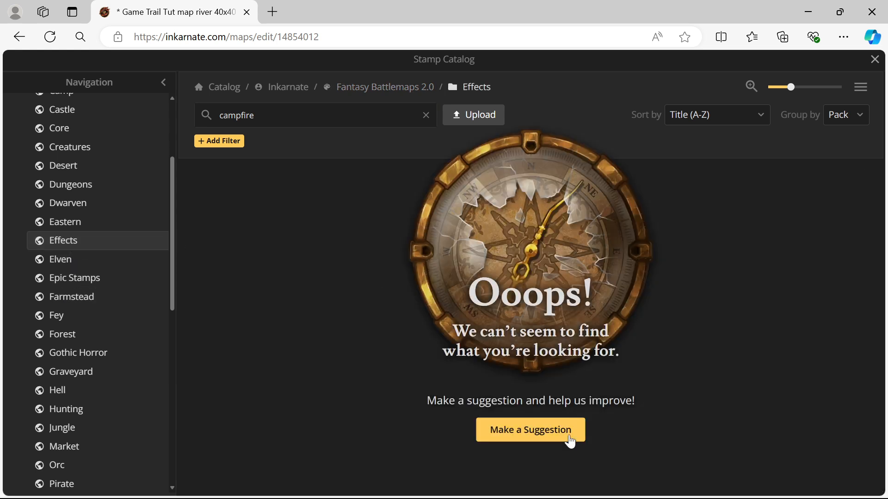
pyautogui.click(426, 115)
pyautogui.click(587, 240)
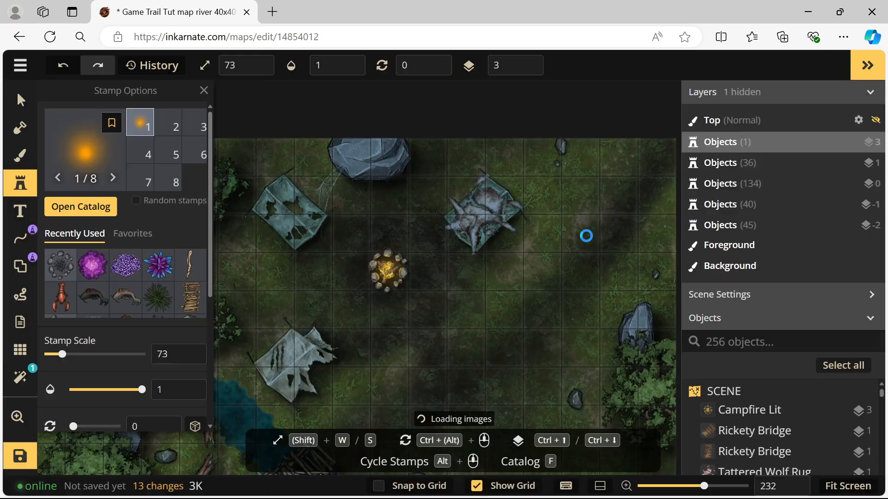
pyautogui.click(196, 157)
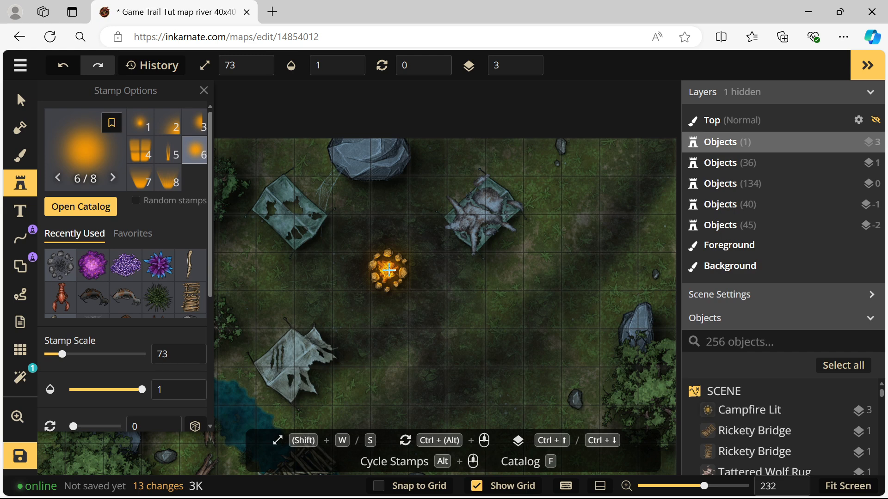
# Step: Place the orange glow stamp over the lit campfire, enlarge it to scale 269, and centre it on the fire
pyautogui.click(388, 270)
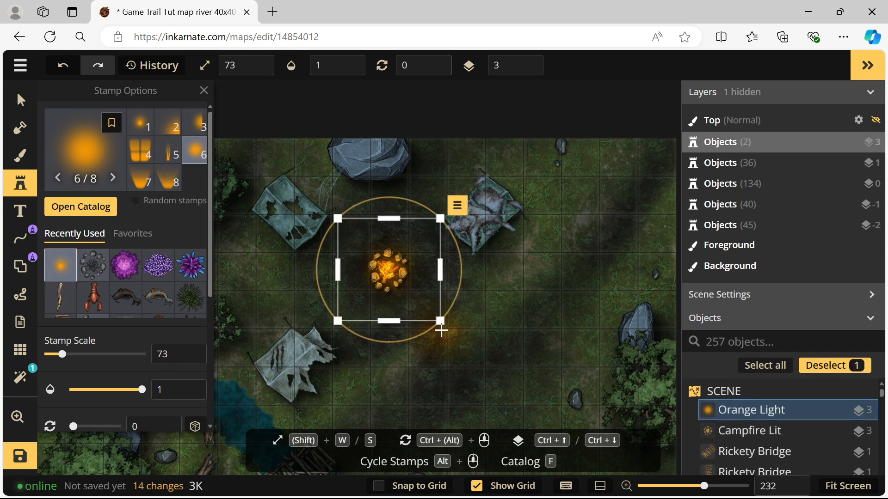
pyautogui.moveTo(440, 321); pyautogui.dragTo(601, 471)
pyautogui.moveTo(476, 359); pyautogui.dragTo(413, 285)
pyautogui.scroll(-5, 447, 298)
pyautogui.moveTo(484, 351); pyautogui.dragTo(569, 435)
pyautogui.moveTo(468, 347); pyautogui.dragTo(428, 303)
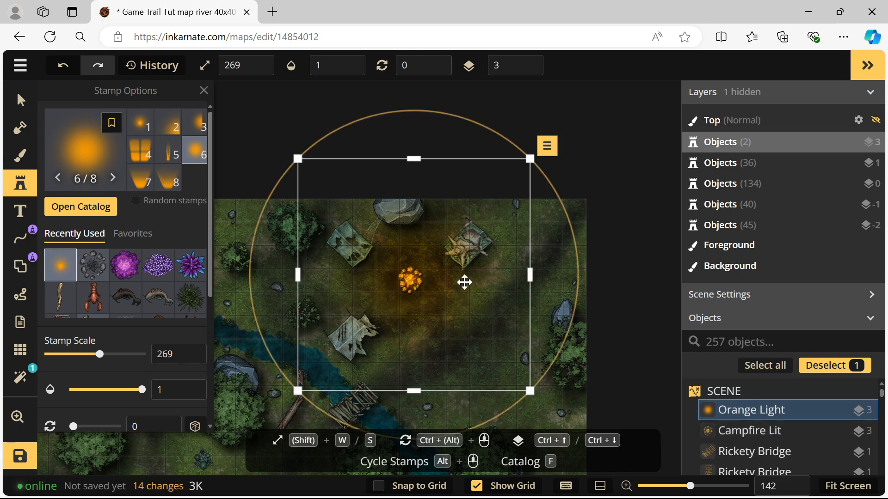
pyautogui.moveTo(437, 282); pyautogui.dragTo(441, 285)
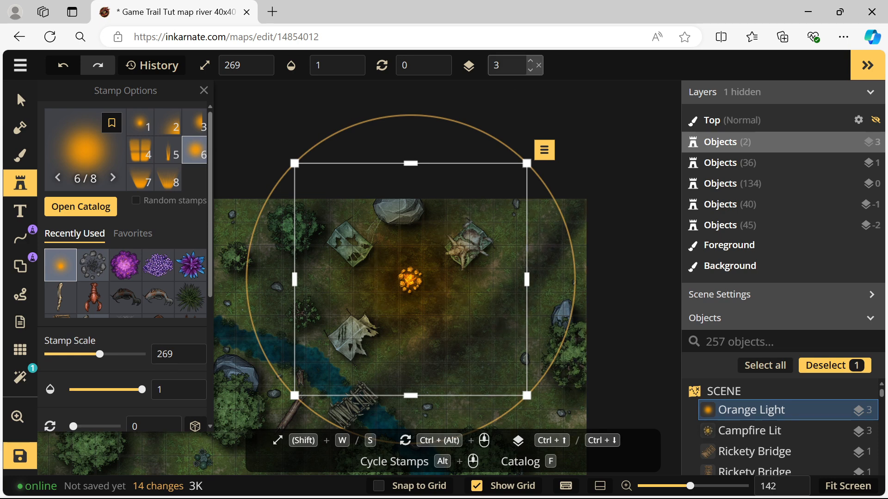
# Step: Try the orange glow on object layer 2, switch it to its first variant, and return it to layer 3
pyautogui.click(531, 70)
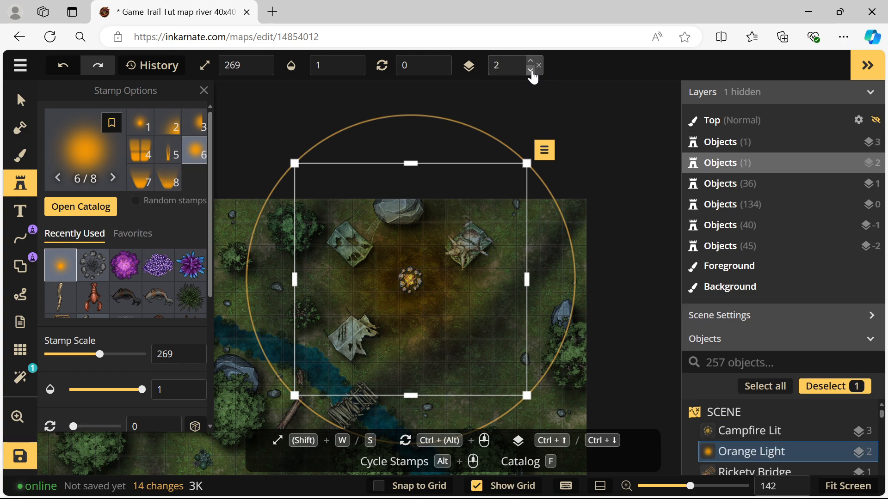
pyautogui.scroll(4, 405, 269)
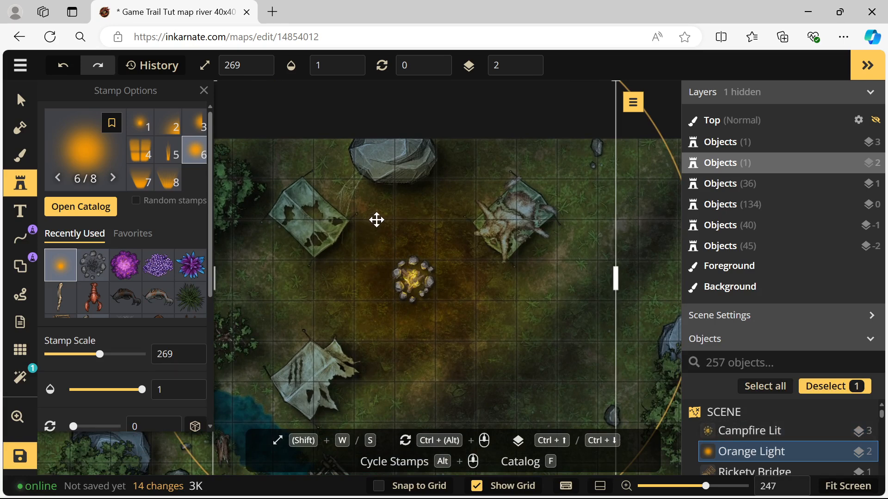
pyautogui.click(140, 123)
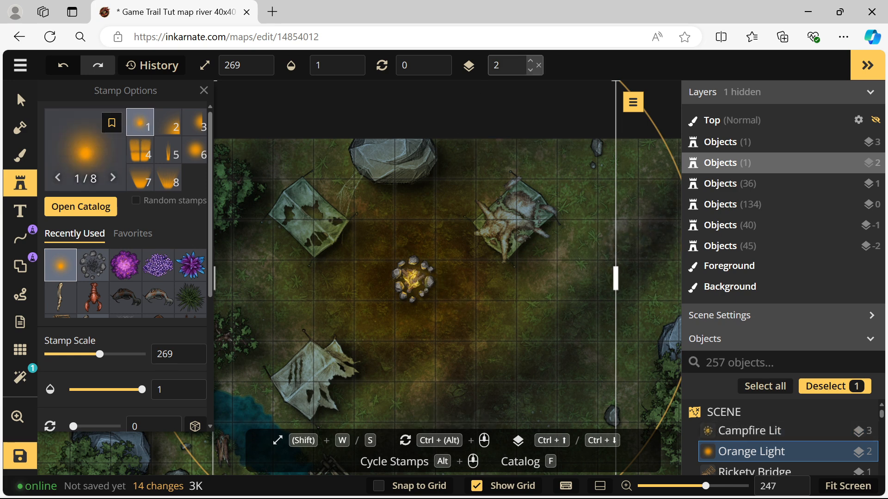
pyautogui.click(530, 63)
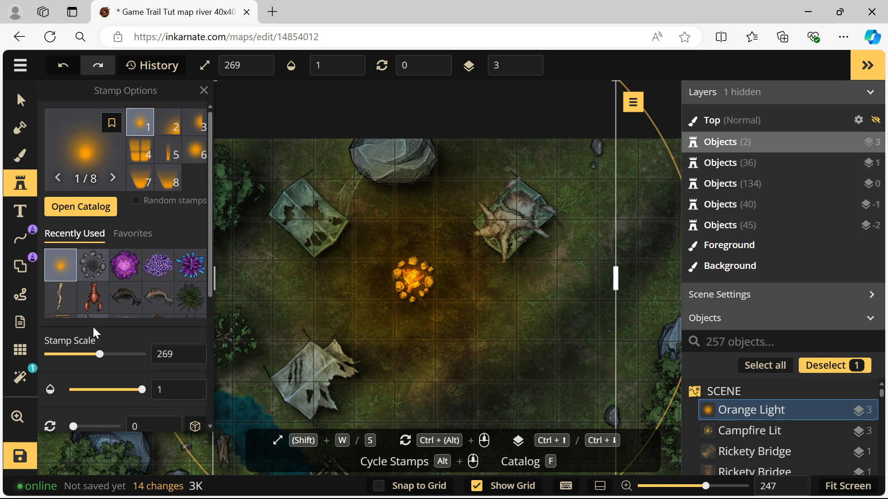
# Step: Reduce the orange glow's opacity to 0.64 and deselect it
pyautogui.scroll(-5, 93, 327)
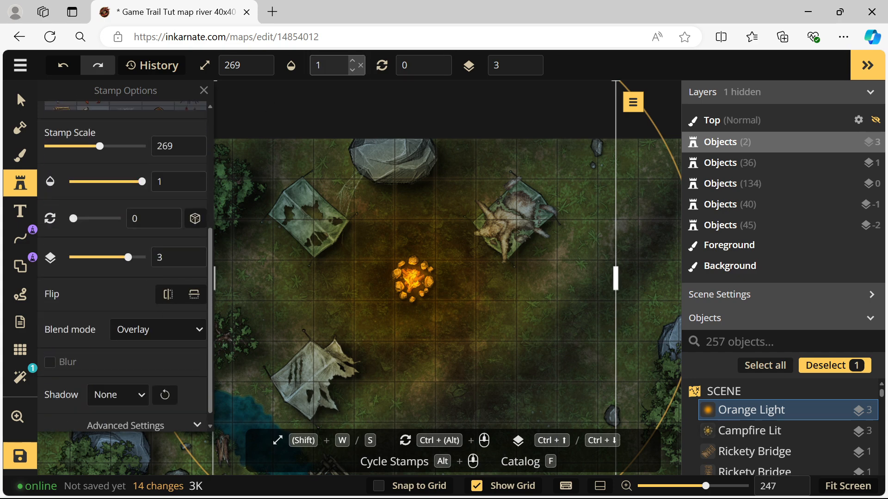
pyautogui.click(319, 65)
pyautogui.click(370, 116)
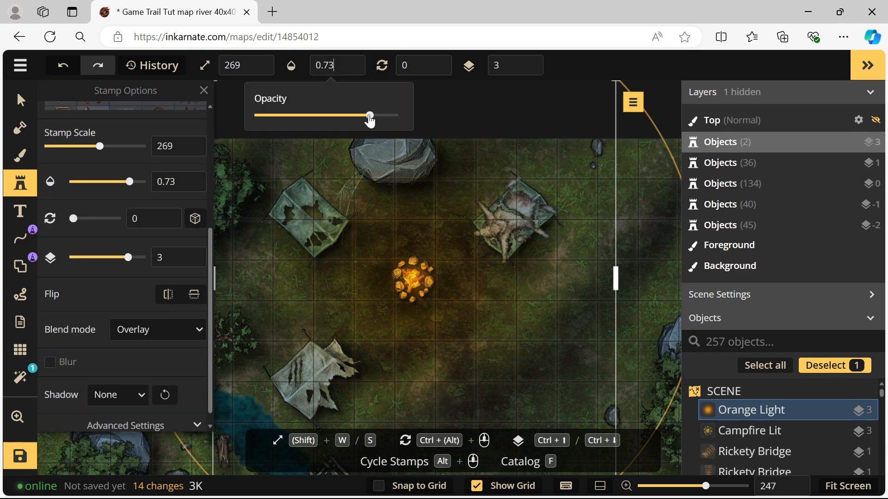
pyautogui.click(359, 116)
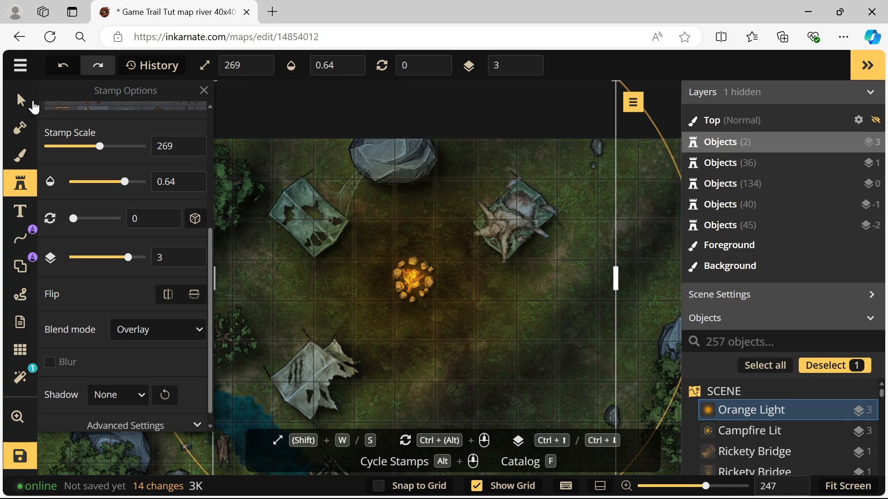
pyautogui.click(20, 100)
pyautogui.scroll(-5, 371, 272)
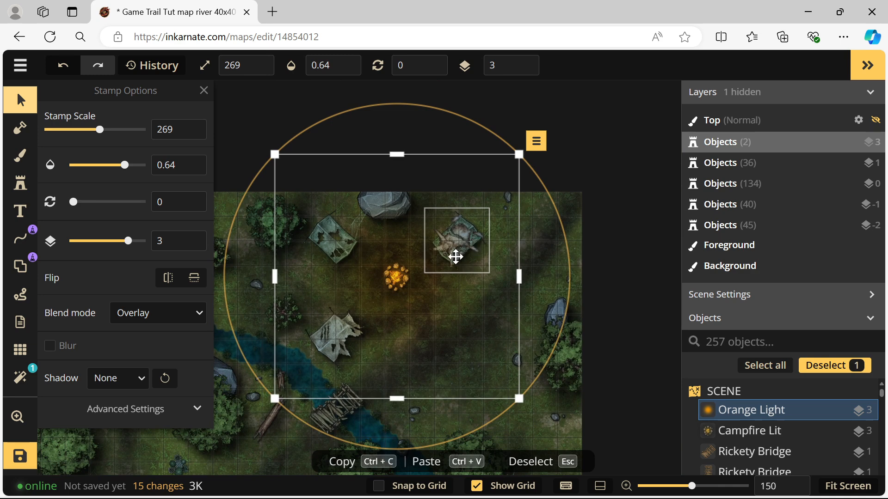
pyautogui.scroll(-2, 302, 191)
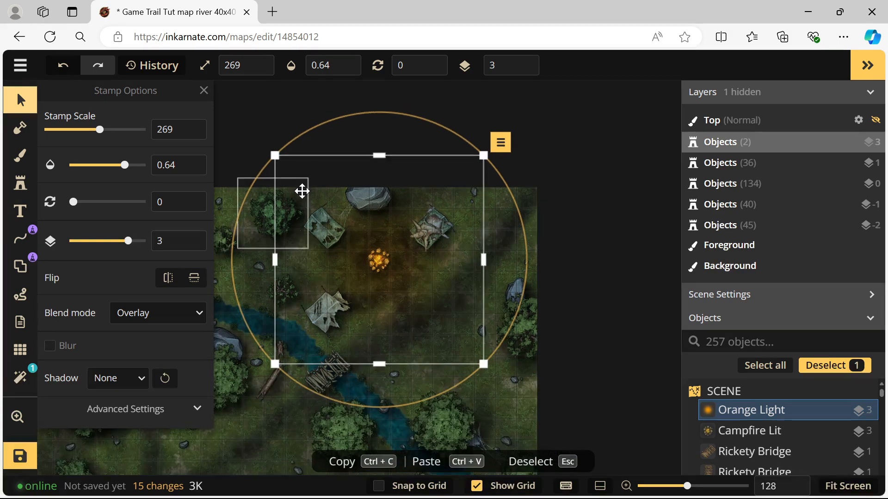
pyautogui.click(256, 114)
pyautogui.moveTo(270, 214); pyautogui.dragTo(318, 191)
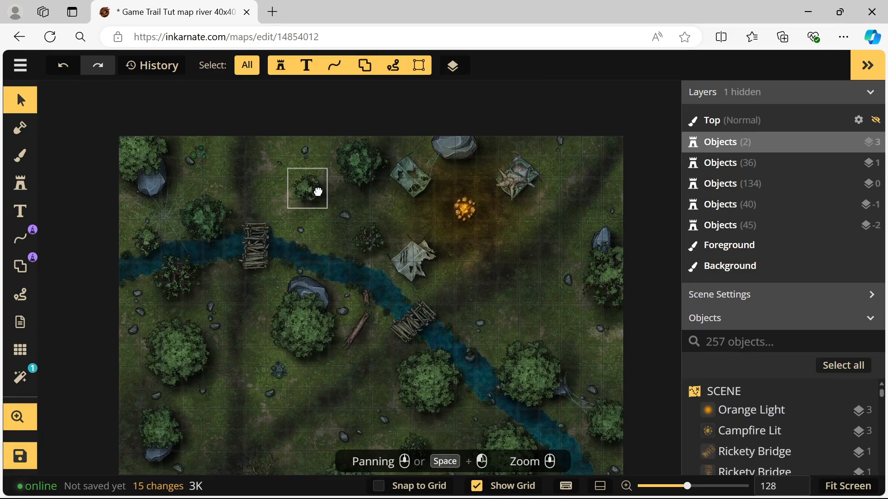
# Step: Save the map as a clone named "Game Trail Tut map river Fire 40x40"
pyautogui.click(20, 65)
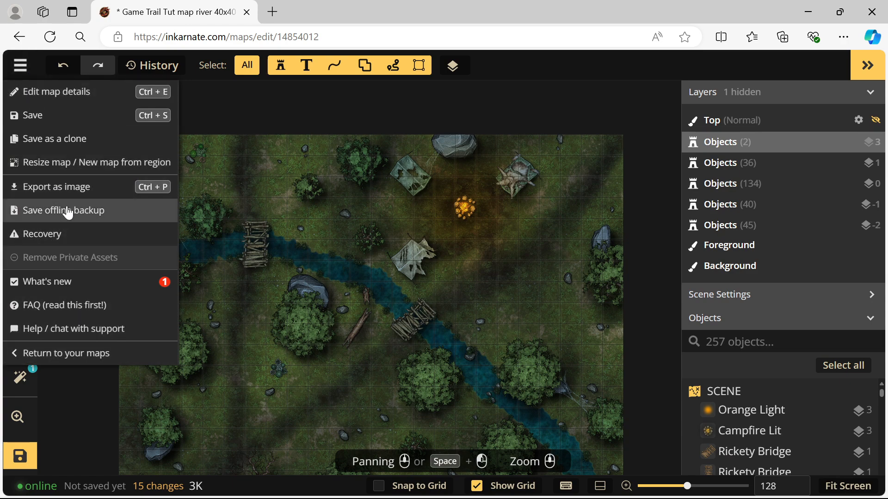
pyautogui.click(63, 139)
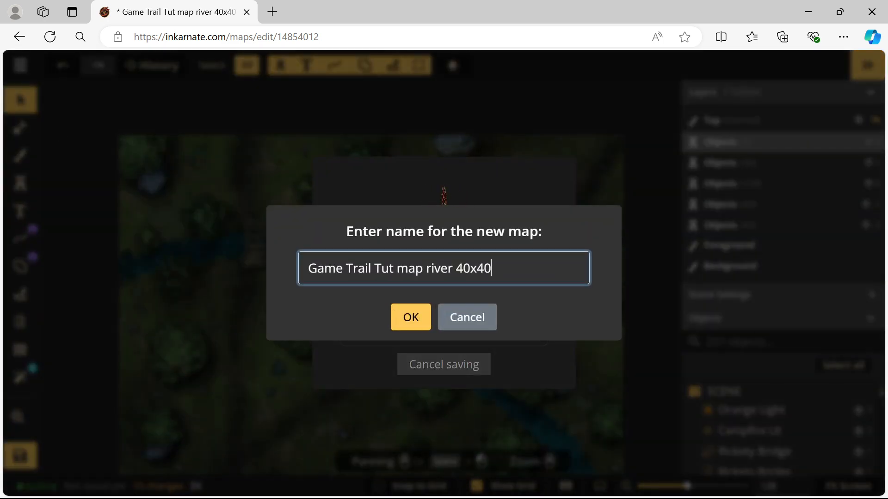
pyautogui.write('R')
pyautogui.press('BackSpace')
pyautogui.write('Fire')
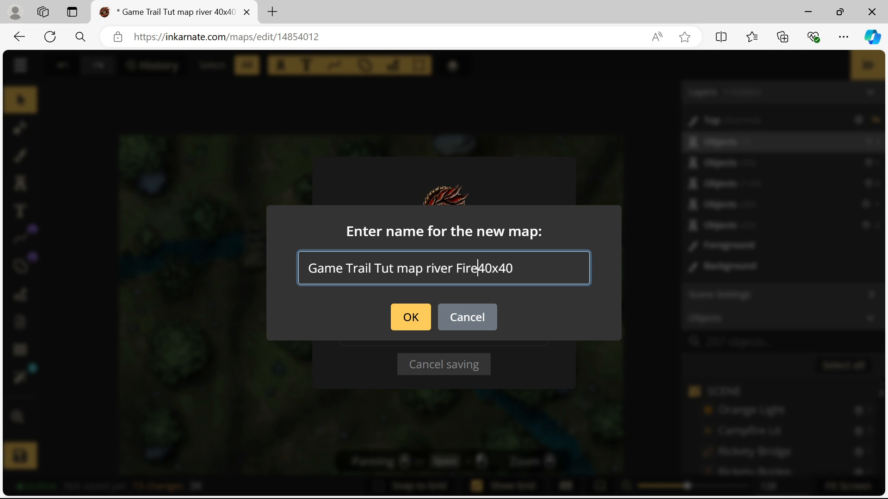
pyautogui.click(406, 316)
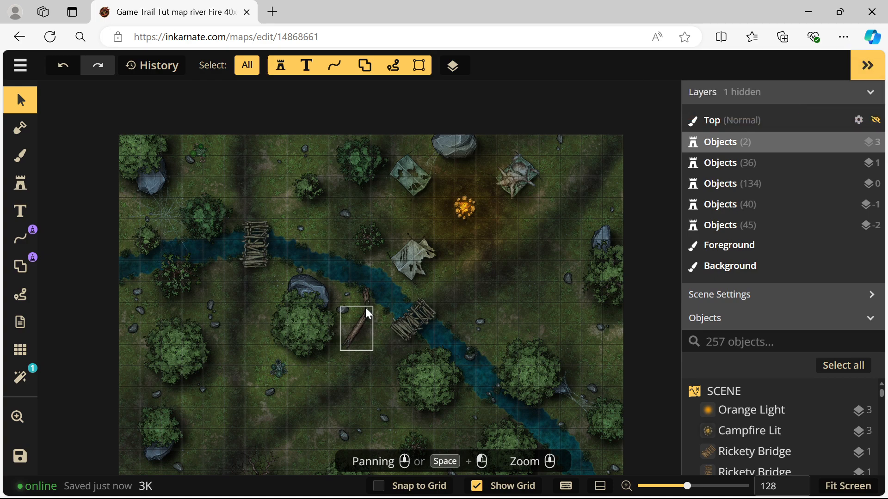
# Step: Examine the lit campfire and its orange glow among the tents in the cloned map
pyautogui.scroll(1, 469, 230)
pyautogui.moveTo(469, 230); pyautogui.dragTo(395, 283)
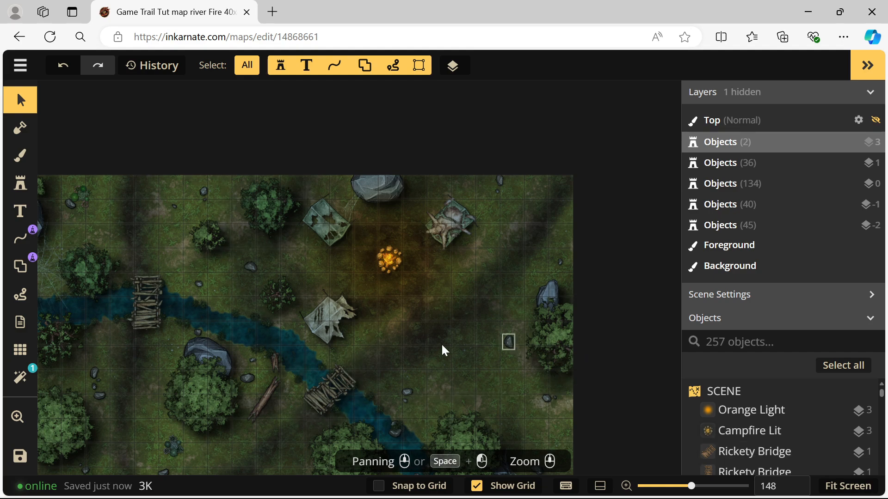
pyautogui.scroll(-2, 390, 255)
pyautogui.moveTo(392, 319); pyautogui.dragTo(384, 264)
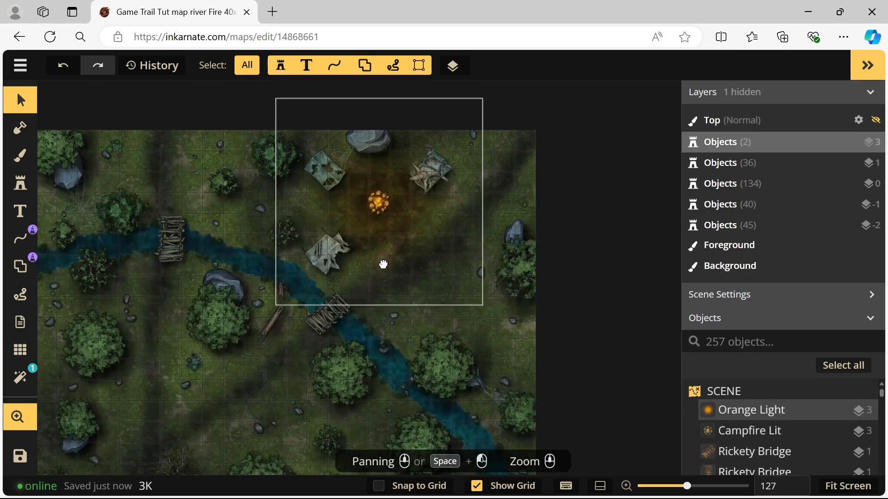
pyautogui.click(379, 203)
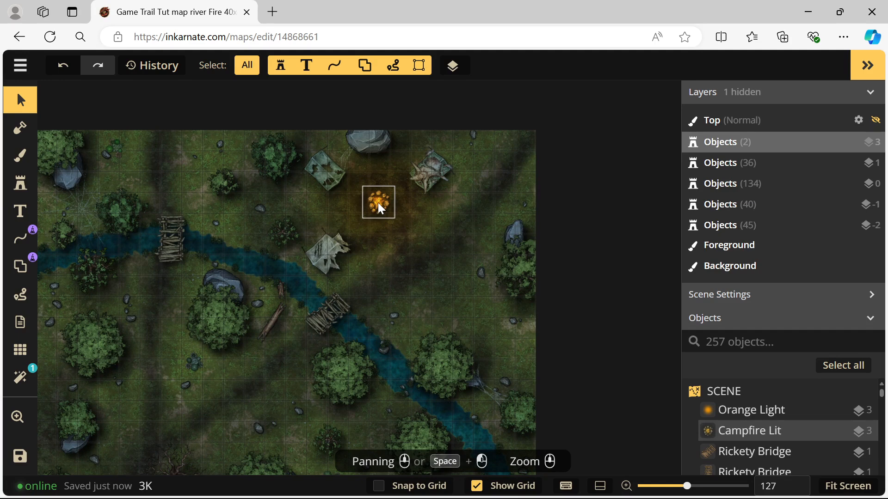
pyautogui.click(378, 229)
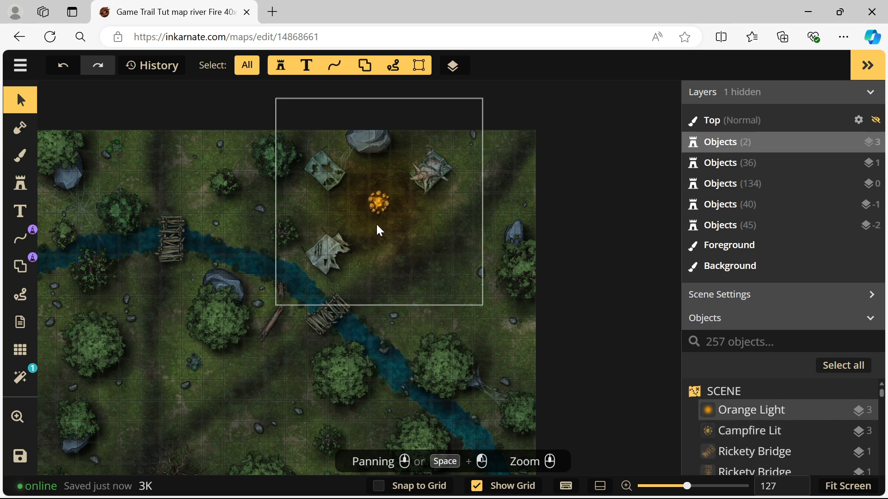
pyautogui.click(378, 331)
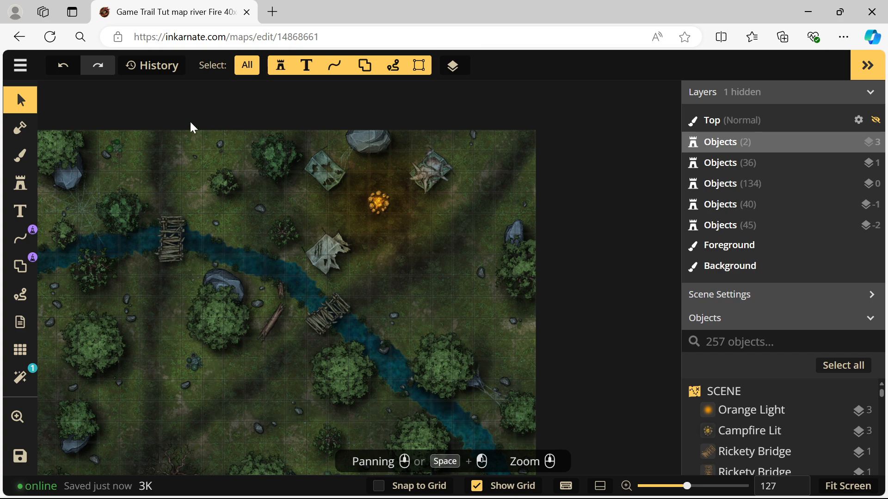
# Step: Box-select the objects around the campsite and the river below it, try flattening them to the foreground, and undo the flattening
pyautogui.moveTo(188, 104); pyautogui.dragTo(547, 410)
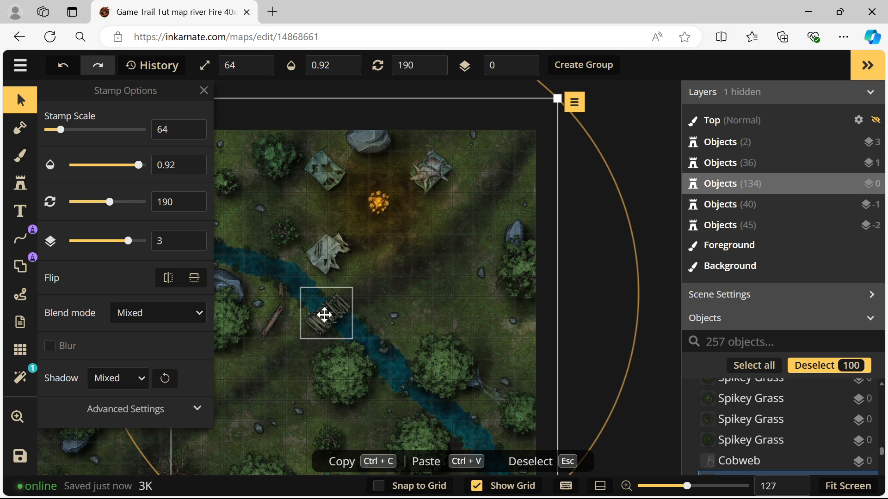
pyautogui.click(574, 102)
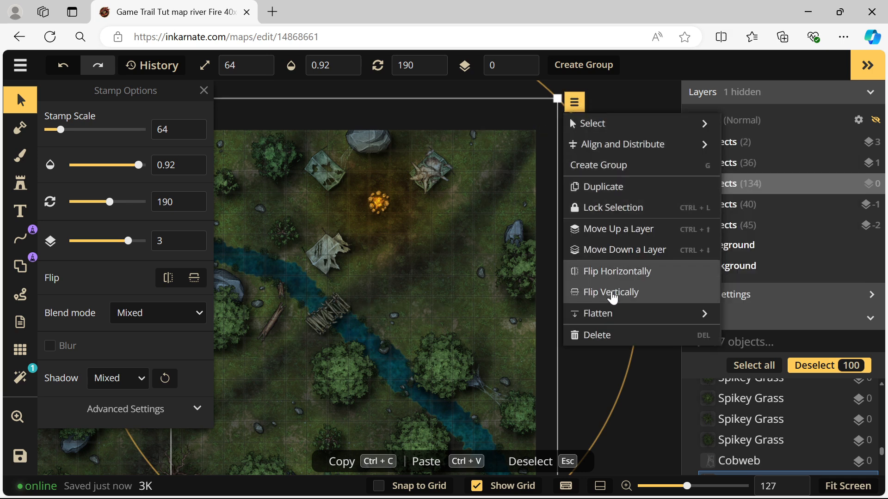
pyautogui.moveTo(615, 316)
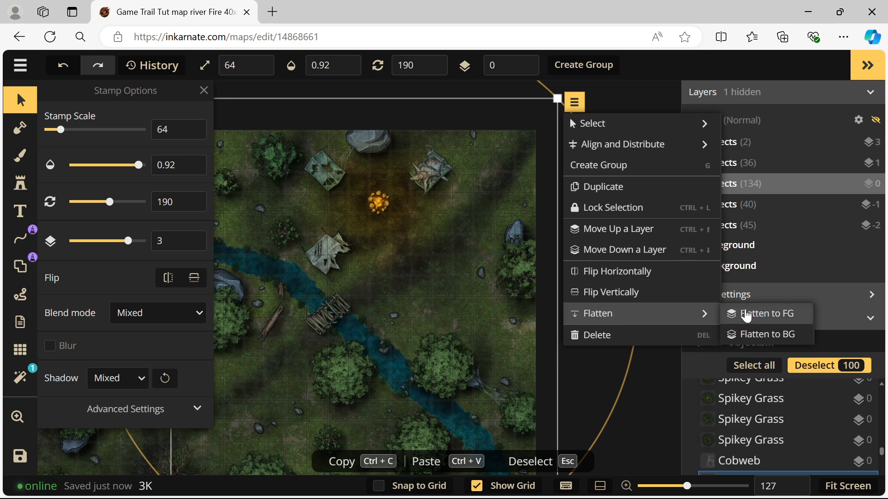
pyautogui.click(746, 316)
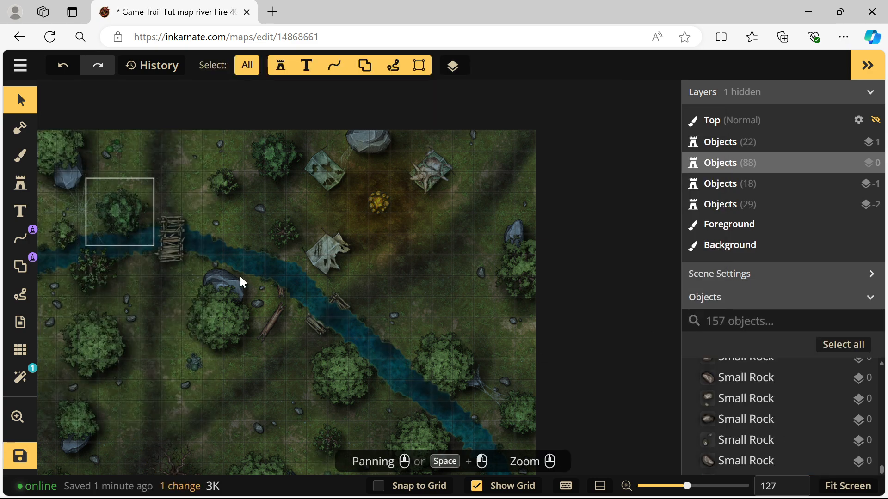
pyautogui.scroll(4, 353, 353)
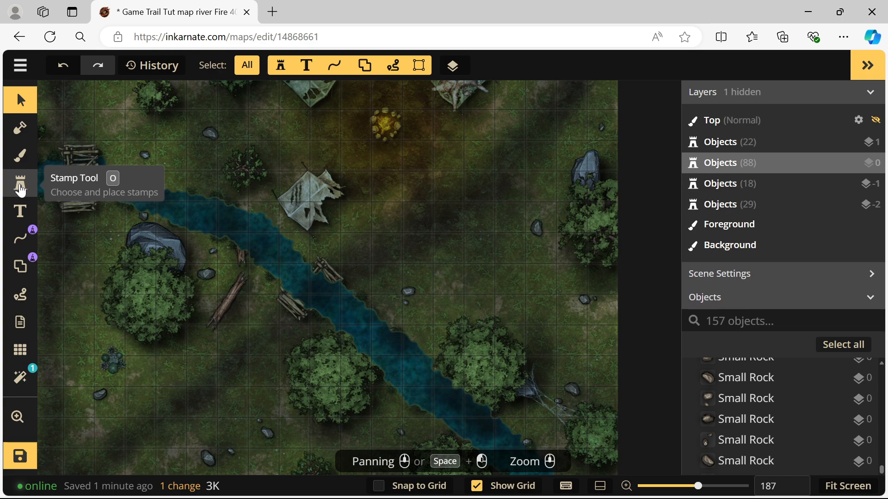
pyautogui.click(20, 187)
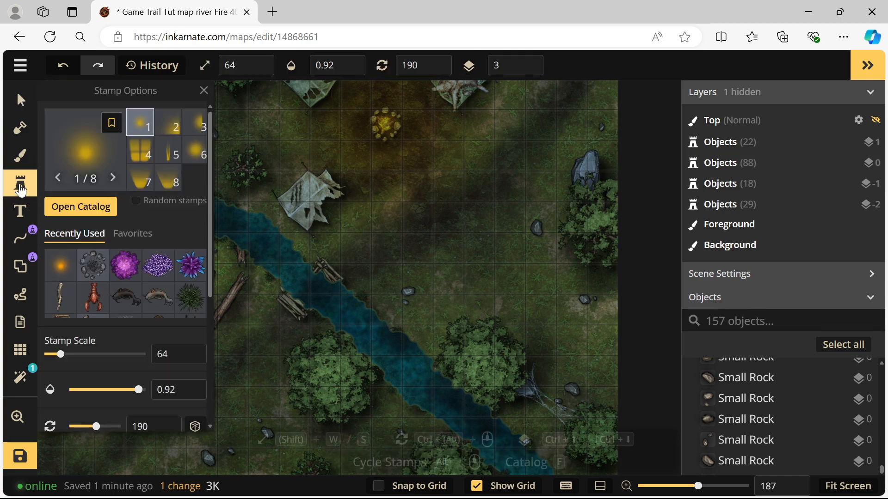
pyautogui.click(19, 106)
pyautogui.scroll(-5, 370, 228)
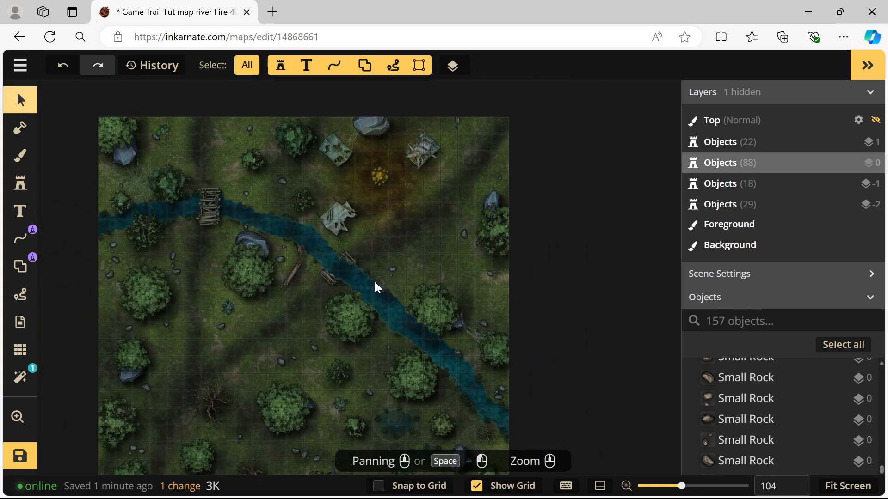
pyautogui.hotkey('ctrl', 'z')
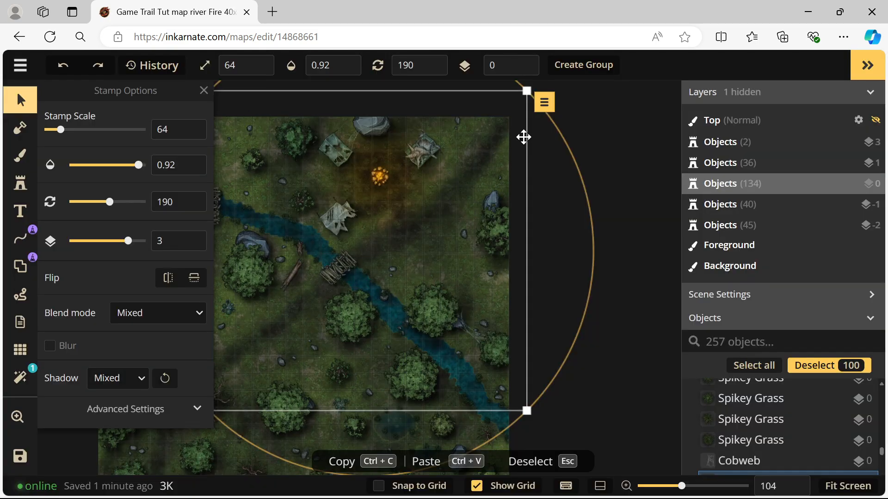
# Step: Combine the selected campsite and river objects into a group named Group and paste a copy of it
pyautogui.press('shift')
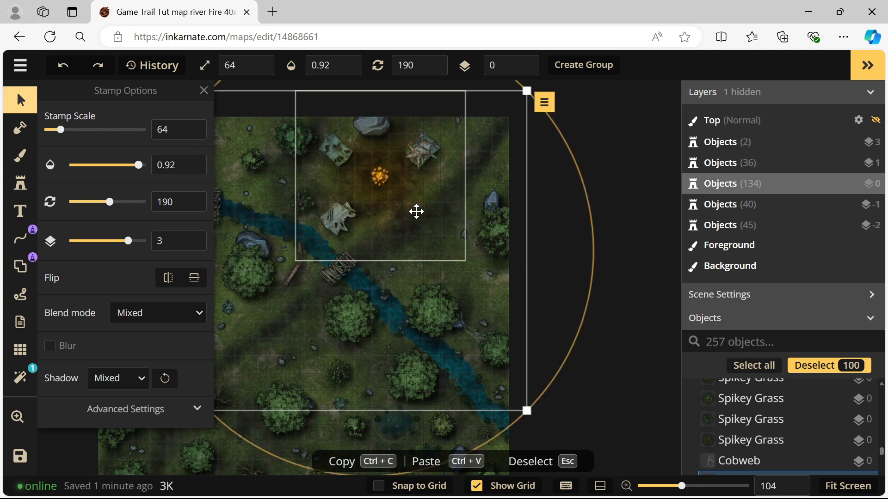
pyautogui.click(544, 102)
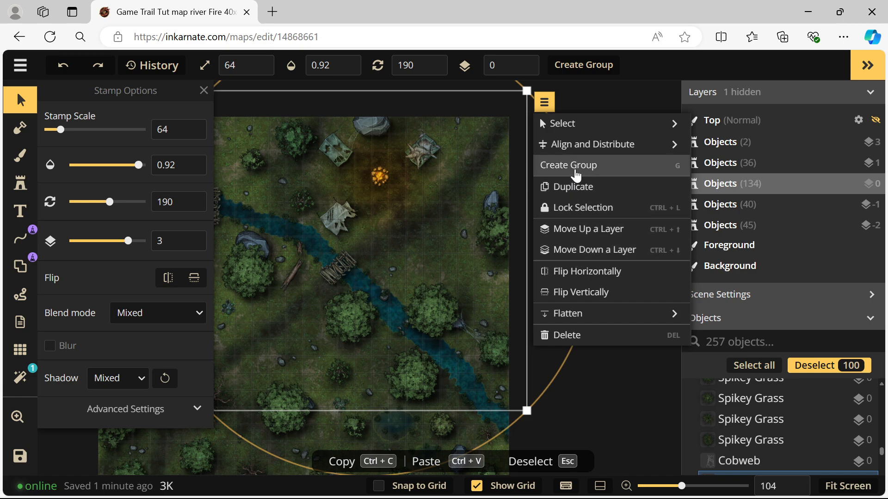
pyautogui.click(576, 175)
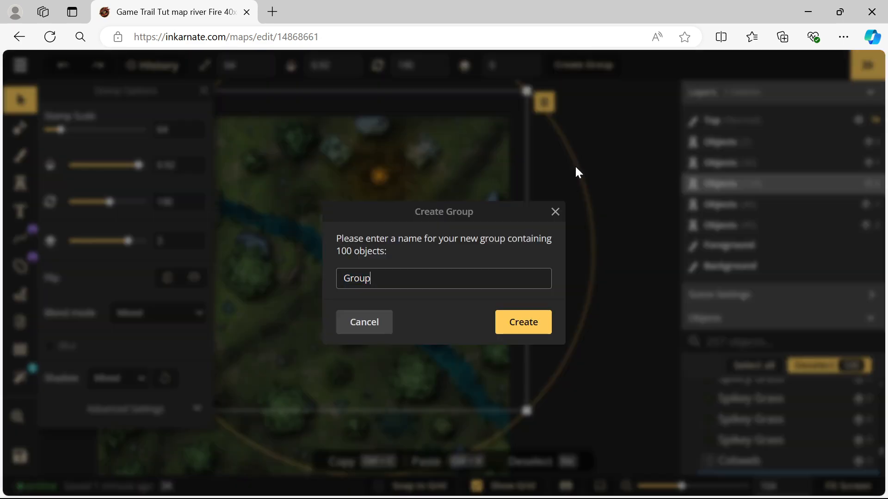
pyautogui.click(520, 323)
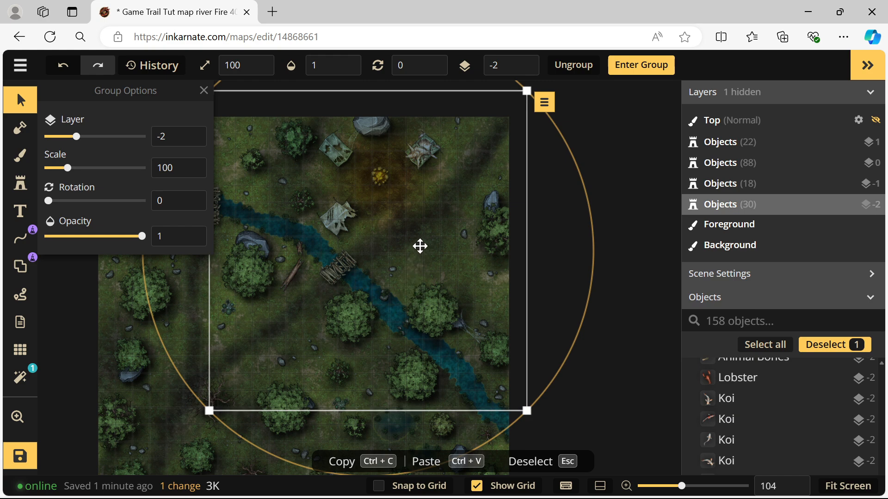
pyautogui.hotkey('ctrl', 'v')
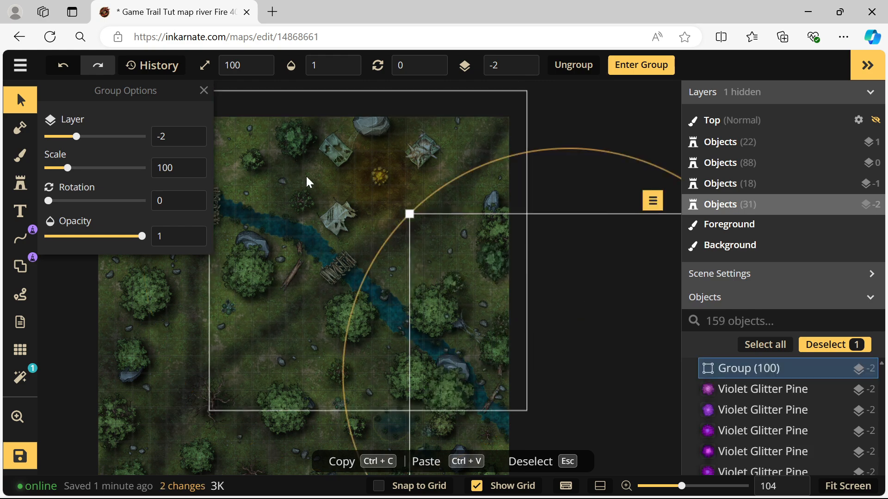
# Step: Move the pasted group copy over the original campsite and river objects so that both line up
pyautogui.moveTo(520, 219); pyautogui.dragTo(390, 117)
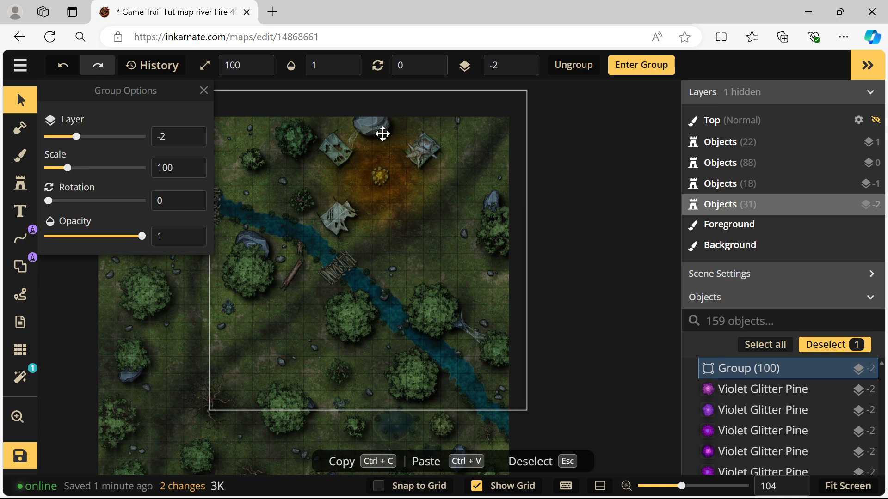
pyautogui.scroll(2, 383, 322)
pyautogui.scroll(10, 383, 322)
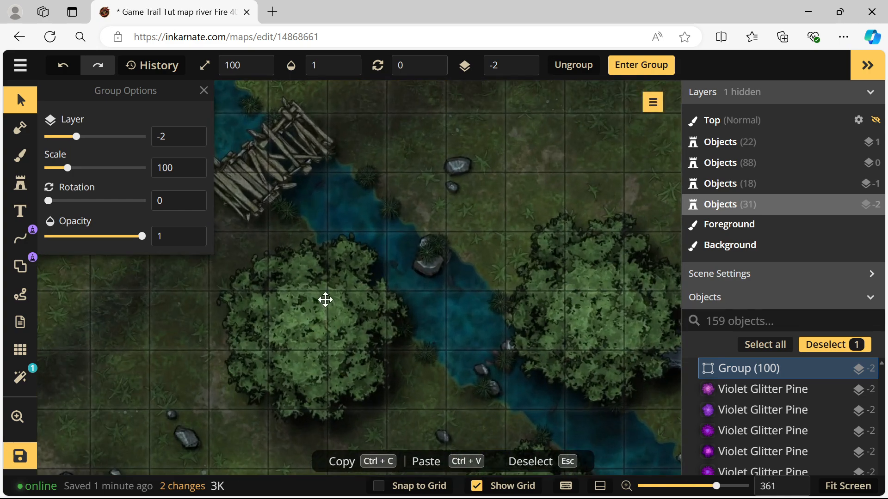
pyautogui.moveTo(266, 217); pyautogui.dragTo(335, 290)
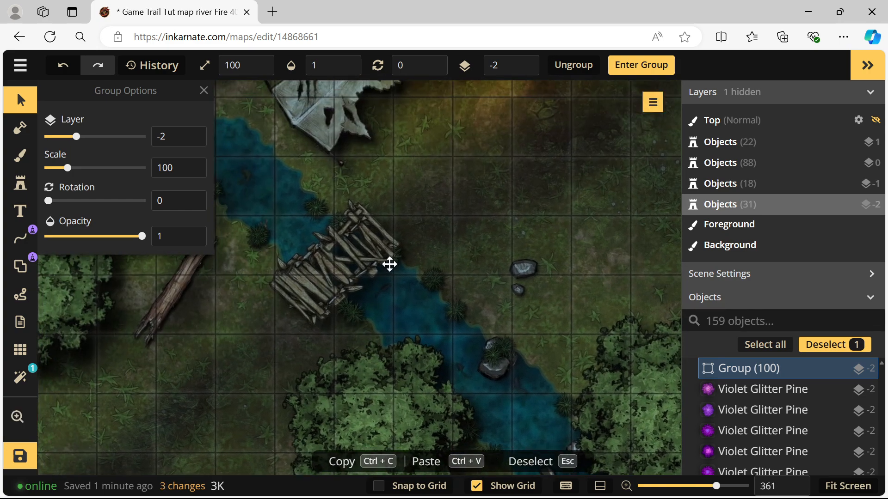
pyautogui.scroll(-5, 390, 264)
pyautogui.scroll(1, 369, 267)
pyautogui.scroll(4, 416, 259)
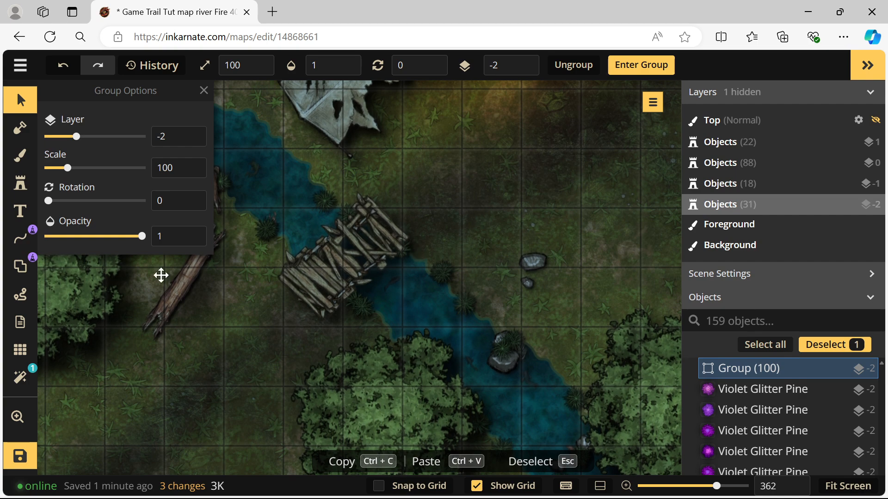
pyautogui.scroll(-5, 326, 198)
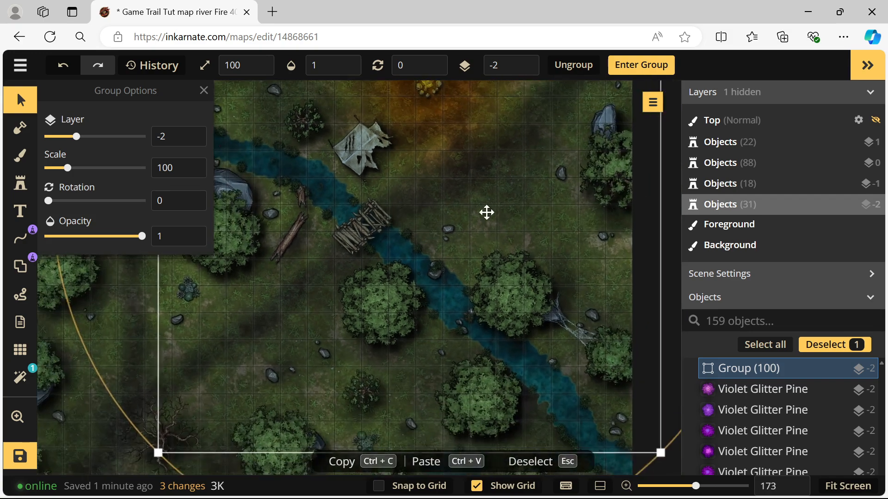
# Step: Flatten the pasted group copy to the background
pyautogui.click(652, 101)
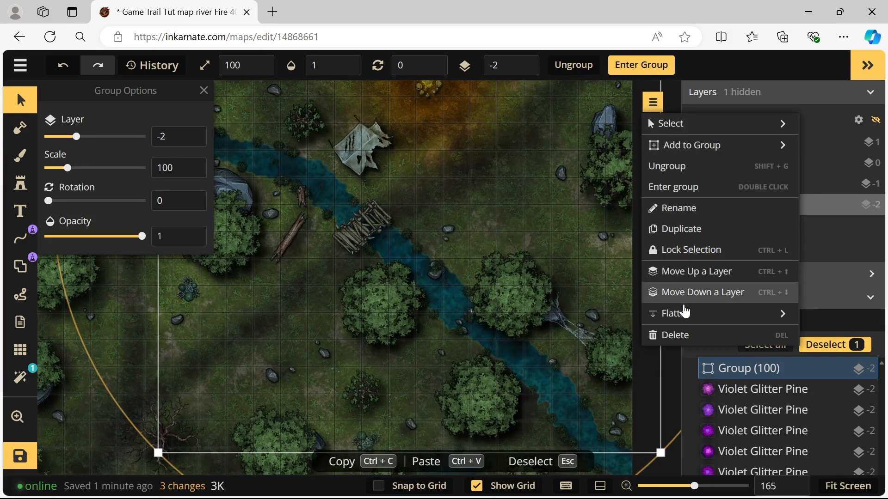
pyautogui.moveTo(689, 314)
pyautogui.click(616, 334)
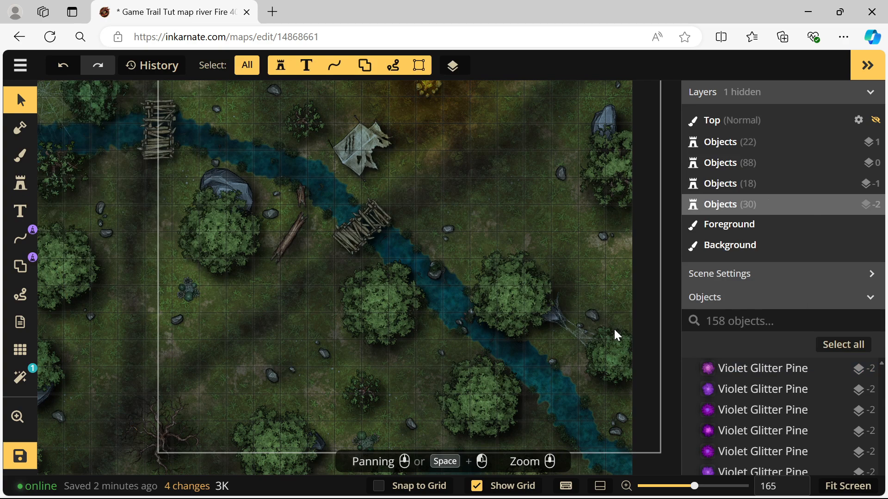
# Step: Select the remaining campsite and river group and flatten it to the foreground
pyautogui.click(532, 214)
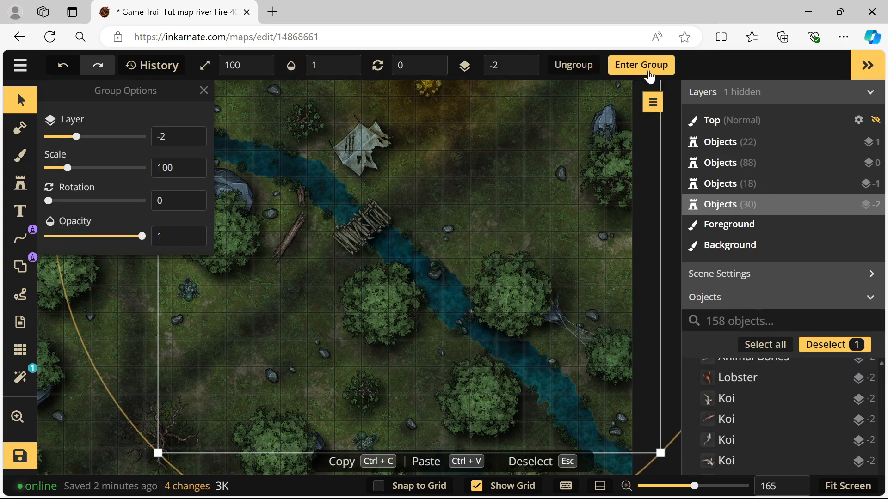
pyautogui.click(653, 102)
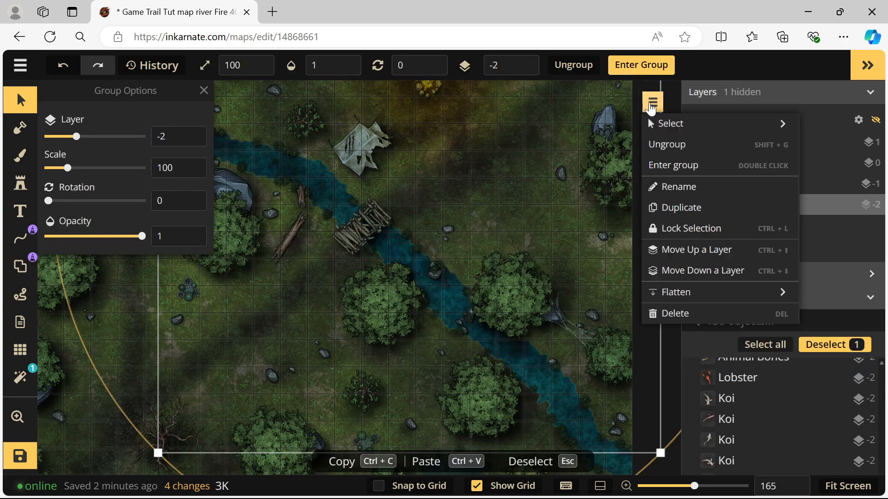
pyautogui.moveTo(770, 303)
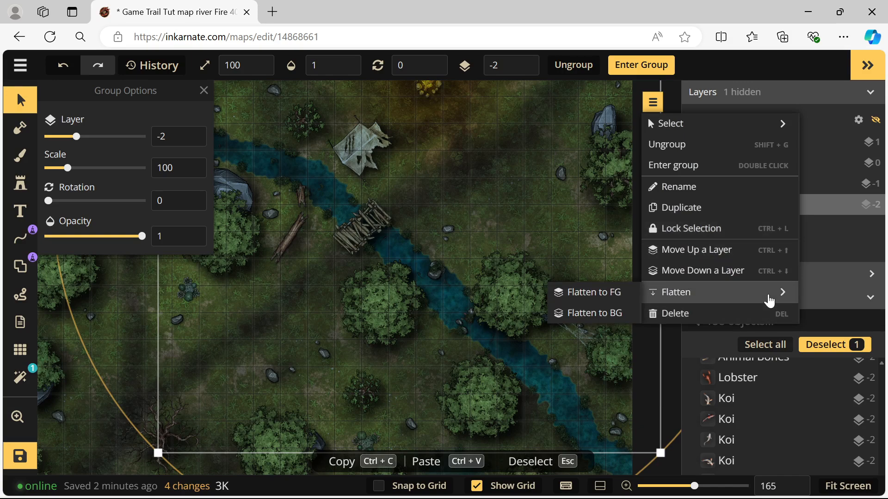
pyautogui.click(600, 292)
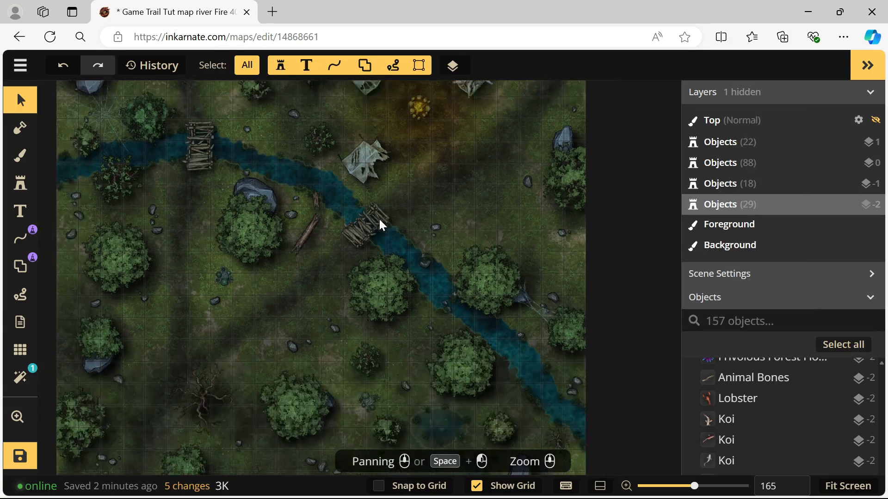
# Step: Choose the red and gold fleur-de-lis Castle texture and brush a test patch on the background across the tree beside the river
pyautogui.scroll(3, 364, 292)
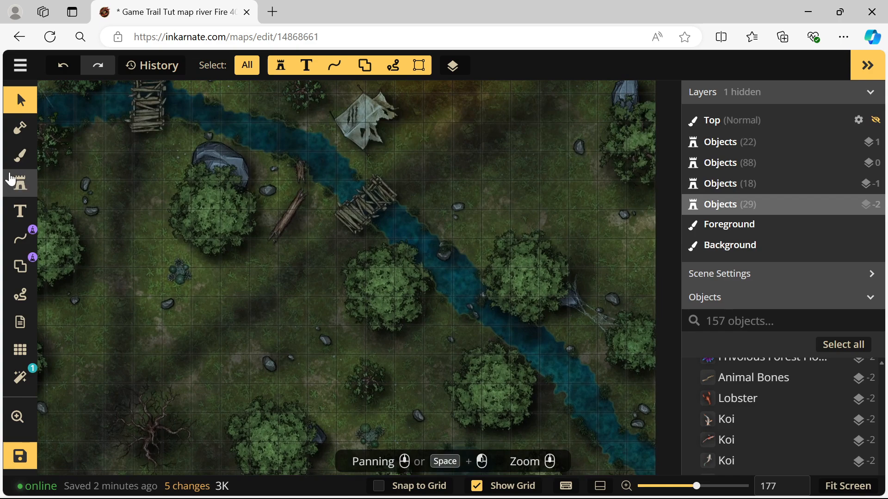
pyautogui.click(21, 157)
pyautogui.click(92, 211)
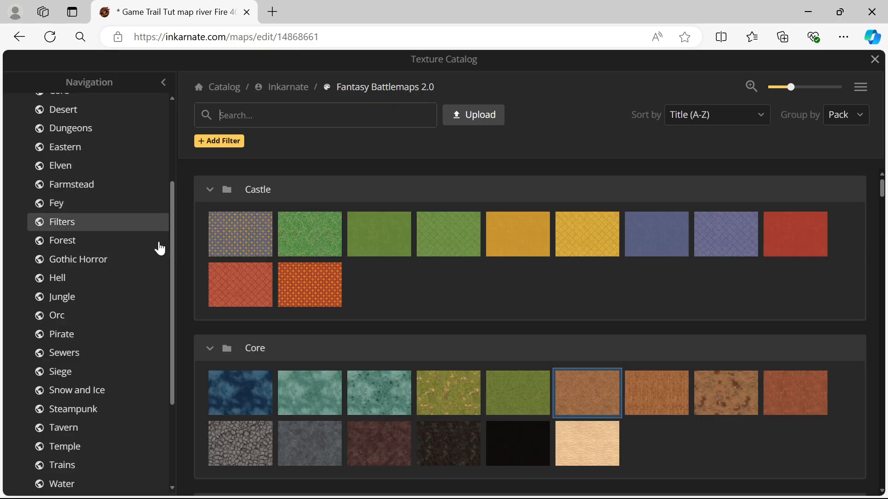
pyautogui.click(250, 302)
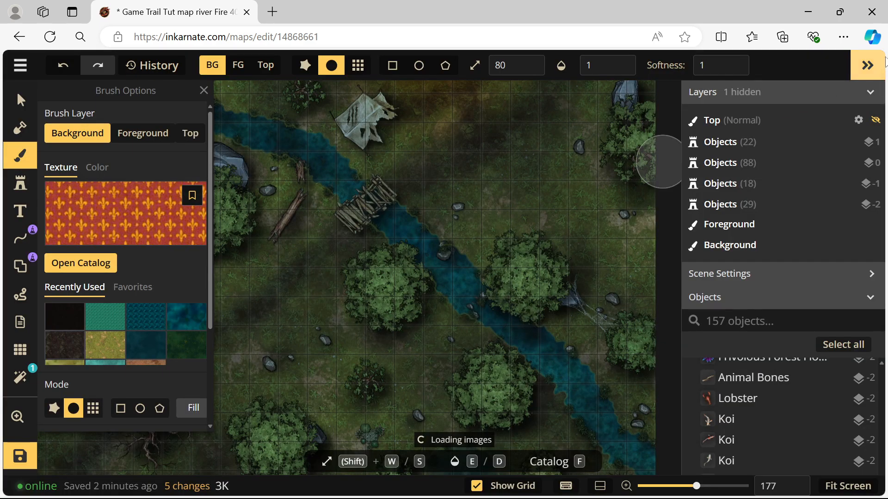
pyautogui.moveTo(538, 234)
pyautogui.mouseDown()
pyautogui.moveTo(552, 266)
pyautogui.moveTo(562, 250)
pyautogui.moveTo(509, 292)
pyautogui.mouseUp()
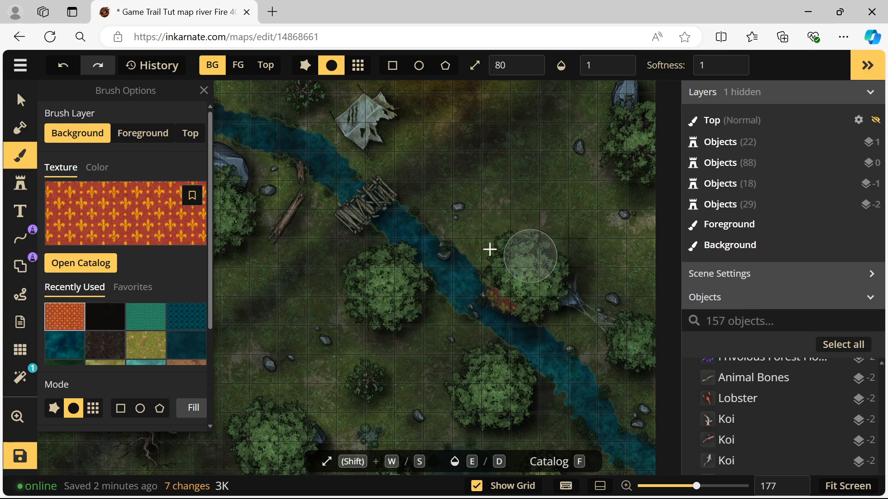
# Step: Undo the background test strokes and try the fleur-de-lis texture on the foreground over the riverside tree, undoing that stroke too
pyautogui.click(238, 65)
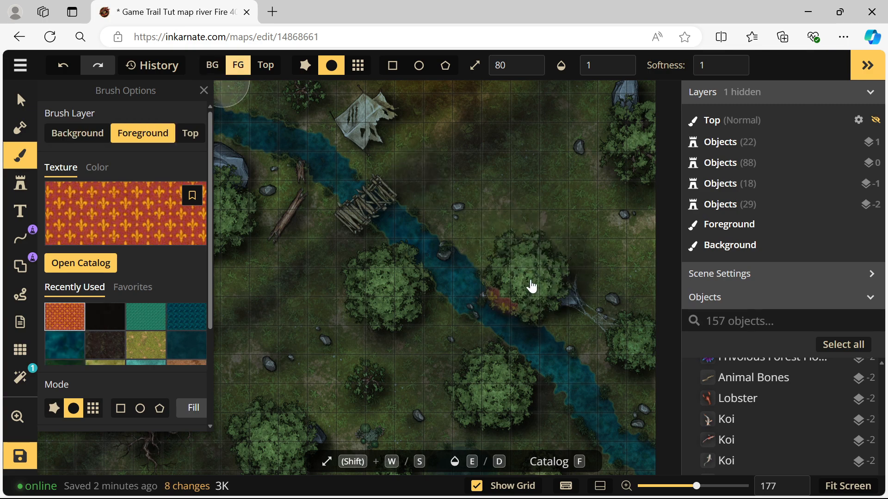
pyautogui.hotkey('ctrl', 'z')
pyautogui.hotkey('ctrl', 'z')
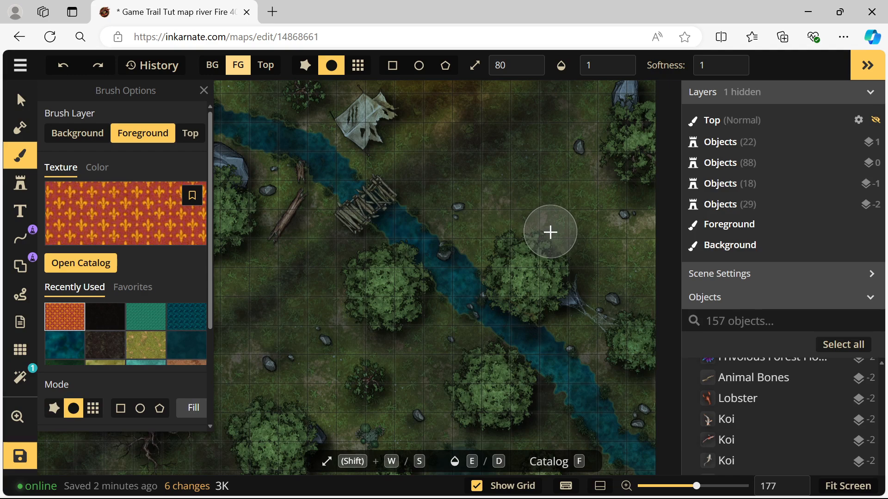
pyautogui.moveTo(516, 225)
pyautogui.mouseDown()
pyautogui.moveTo(559, 270)
pyautogui.moveTo(582, 198)
pyautogui.mouseUp()
pyautogui.hotkey('ctrl', 'z')
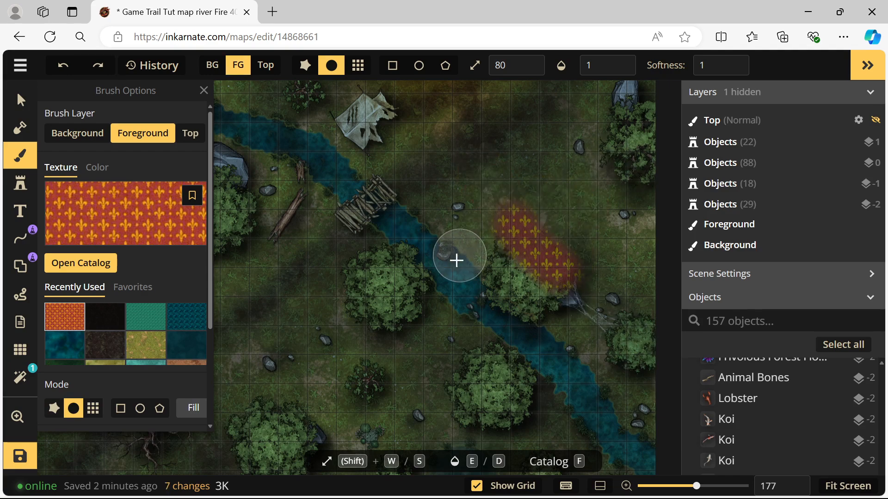
pyautogui.hotkey('ctrl', 'z')
# Step: Choose an orange lava texture from the Hell pack for the foreground brush
pyautogui.scroll(5, 377, 195)
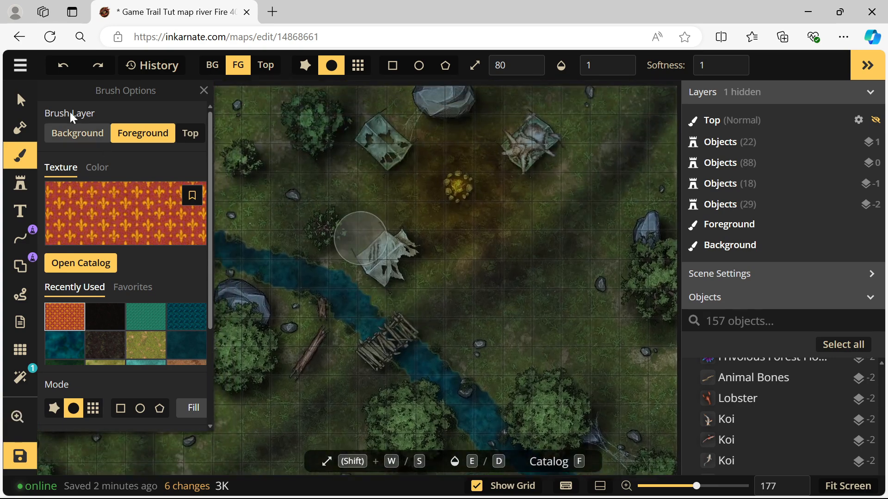
pyautogui.click(35, 109)
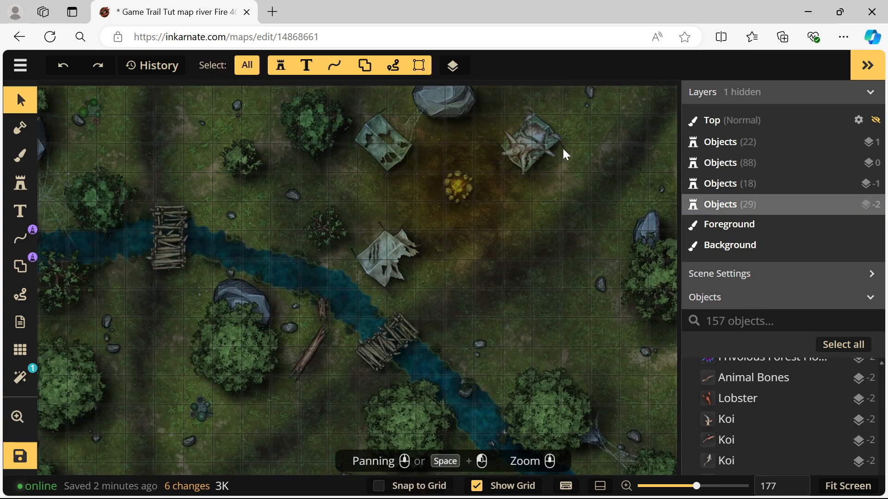
pyautogui.moveTo(487, 240); pyautogui.dragTo(408, 272)
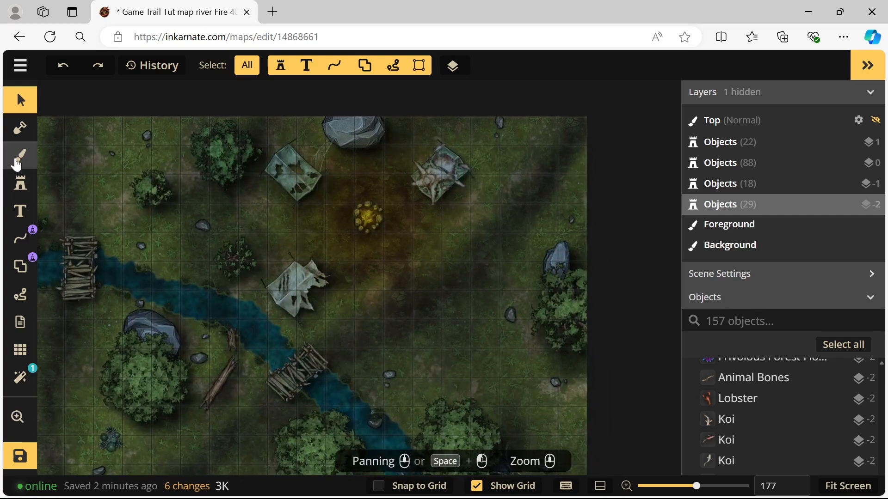
pyautogui.click(20, 155)
pyautogui.click(80, 193)
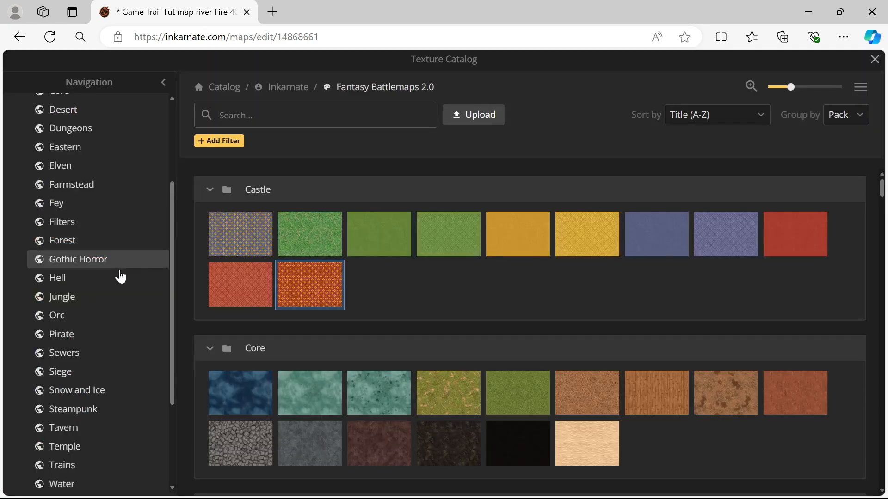
pyautogui.click(76, 279)
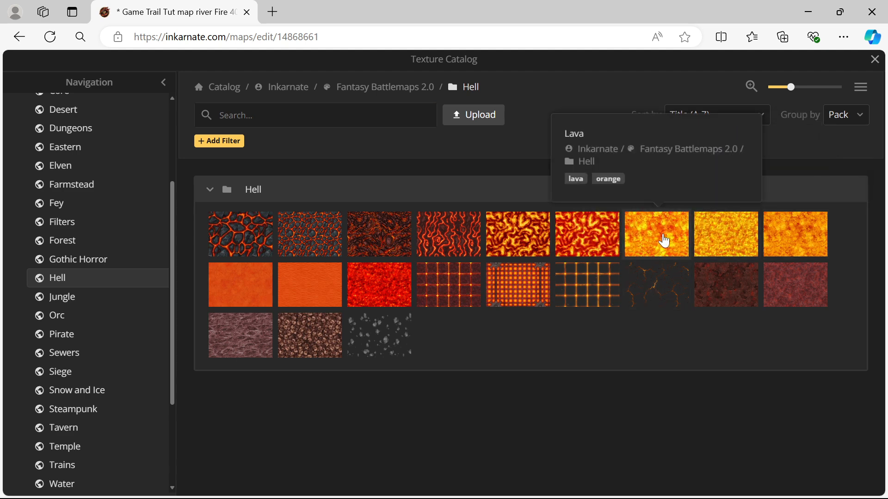
pyautogui.click(799, 239)
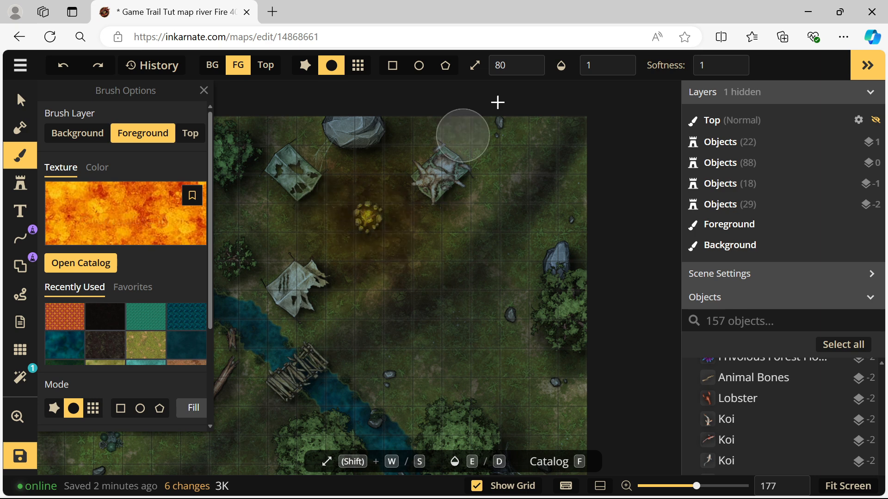
# Step: Set the brush opacity to 0.19 at size 80 and paint a faint lava glow in a ring around the campfire
pyautogui.click(591, 65)
pyautogui.click(549, 115)
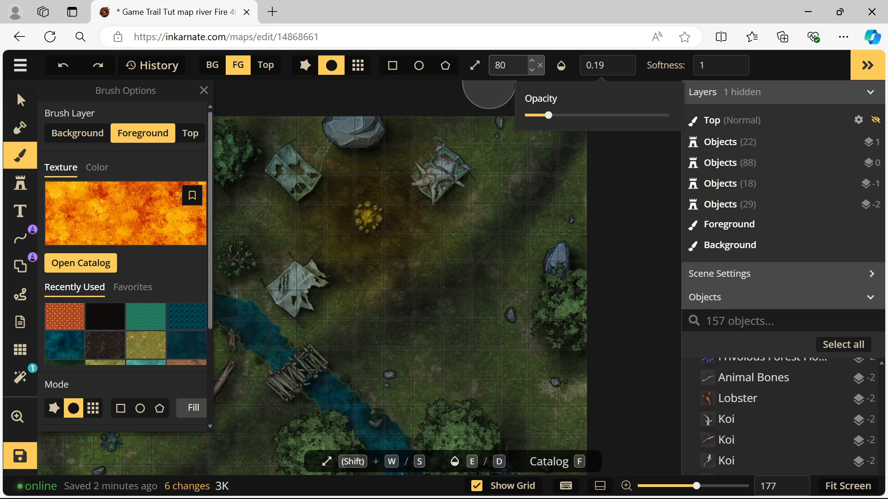
pyautogui.doubleClick(512, 65)
pyautogui.click(393, 191)
pyautogui.click(352, 191)
pyautogui.click(340, 206)
pyautogui.click(334, 226)
pyautogui.click(337, 241)
pyautogui.click(352, 256)
pyautogui.click(368, 255)
pyautogui.click(384, 247)
pyautogui.click(398, 233)
pyautogui.moveTo(400, 226)
pyautogui.mouseDown()
pyautogui.moveTo(369, 186)
pyautogui.moveTo(418, 233)
pyautogui.moveTo(417, 247)
pyautogui.moveTo(364, 280)
pyautogui.moveTo(310, 231)
pyautogui.moveTo(310, 206)
pyautogui.moveTo(358, 154)
pyautogui.moveTo(420, 196)
pyautogui.moveTo(441, 257)
pyautogui.moveTo(413, 190)
pyautogui.moveTo(372, 217)
pyautogui.moveTo(300, 192)
pyautogui.moveTo(307, 274)
pyautogui.moveTo(327, 266)
pyautogui.mouseUp()
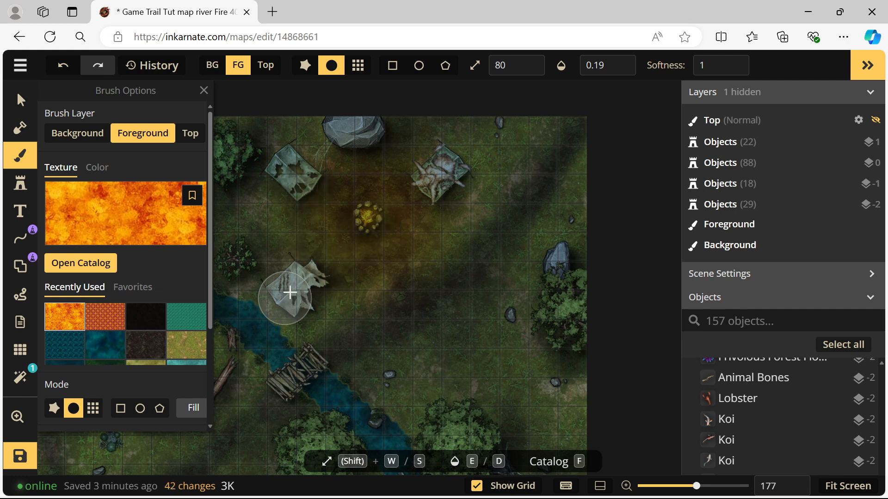
# Step: Spread the faint lava glow outward over the ground around the tents and the open area east of the campfire
pyautogui.moveTo(403, 292)
pyautogui.mouseDown()
pyautogui.moveTo(437, 260)
pyautogui.moveTo(447, 226)
pyautogui.moveTo(440, 264)
pyautogui.moveTo(391, 288)
pyautogui.moveTo(327, 272)
pyautogui.moveTo(289, 224)
pyautogui.moveTo(303, 190)
pyautogui.moveTo(344, 144)
pyautogui.moveTo(394, 151)
pyautogui.moveTo(444, 190)
pyautogui.moveTo(362, 147)
pyautogui.moveTo(339, 157)
pyautogui.moveTo(311, 250)
pyautogui.moveTo(326, 279)
pyautogui.moveTo(272, 218)
pyautogui.mouseUp()
pyautogui.moveTo(244, 165)
pyautogui.mouseDown()
pyautogui.moveTo(245, 151)
pyautogui.moveTo(259, 203)
pyautogui.moveTo(293, 234)
pyautogui.moveTo(381, 222)
pyautogui.moveTo(370, 207)
pyautogui.mouseUp()
pyautogui.press('space')
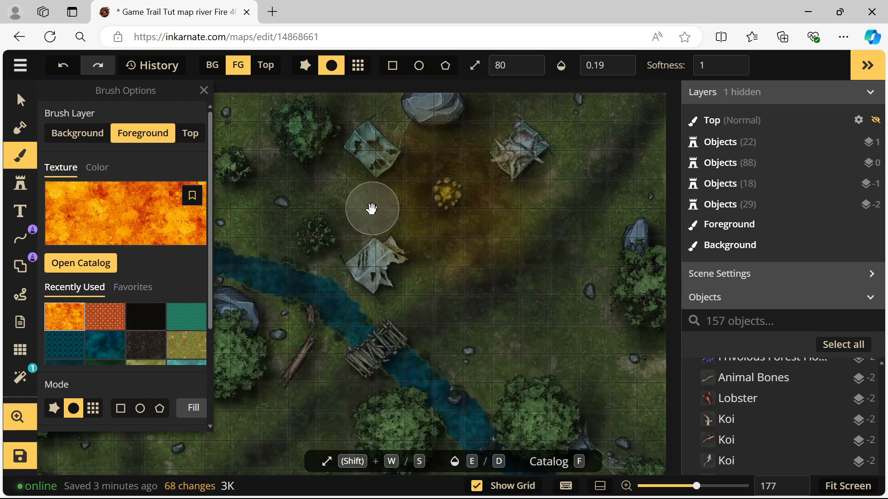
pyautogui.scroll(-1, 394, 242)
pyautogui.moveTo(425, 238); pyautogui.dragTo(423, 213)
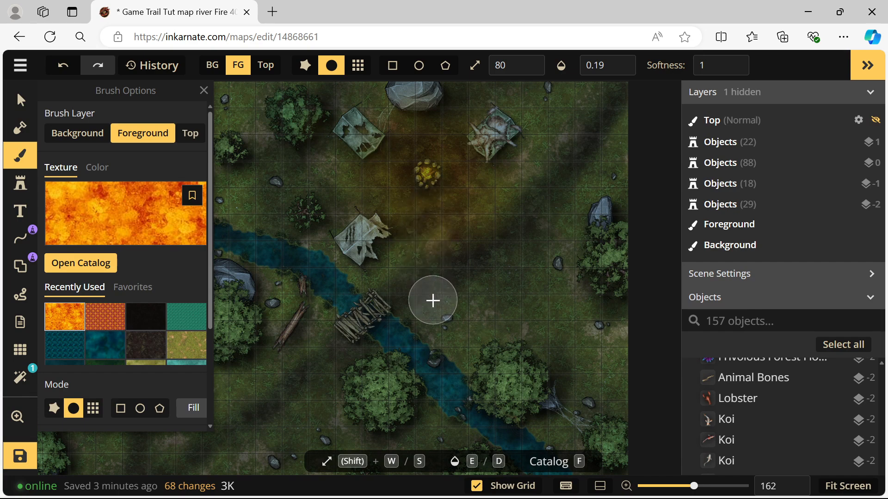
pyautogui.moveTo(570, 203)
pyautogui.mouseDown()
pyautogui.moveTo(555, 239)
pyautogui.moveTo(511, 272)
pyautogui.moveTo(459, 293)
pyautogui.moveTo(409, 293)
pyautogui.moveTo(351, 265)
pyautogui.moveTo(293, 208)
pyautogui.moveTo(312, 232)
pyautogui.moveTo(303, 246)
pyautogui.moveTo(261, 165)
pyautogui.moveTo(271, 91)
pyautogui.moveTo(299, 102)
pyautogui.moveTo(375, 102)
pyautogui.moveTo(299, 119)
pyautogui.moveTo(340, 240)
pyautogui.moveTo(362, 225)
pyautogui.moveTo(359, 169)
pyautogui.moveTo(418, 118)
pyautogui.moveTo(476, 92)
pyautogui.moveTo(537, 100)
pyautogui.moveTo(543, 145)
pyautogui.moveTo(514, 180)
pyautogui.moveTo(526, 121)
pyautogui.moveTo(510, 106)
pyautogui.moveTo(544, 114)
pyautogui.moveTo(561, 198)
pyautogui.moveTo(468, 289)
pyautogui.moveTo(400, 292)
pyautogui.moveTo(319, 272)
pyautogui.moveTo(404, 253)
pyautogui.moveTo(476, 252)
pyautogui.moveTo(554, 188)
pyautogui.moveTo(552, 102)
pyautogui.mouseUp()
pyautogui.scroll(-2, 429, 323)
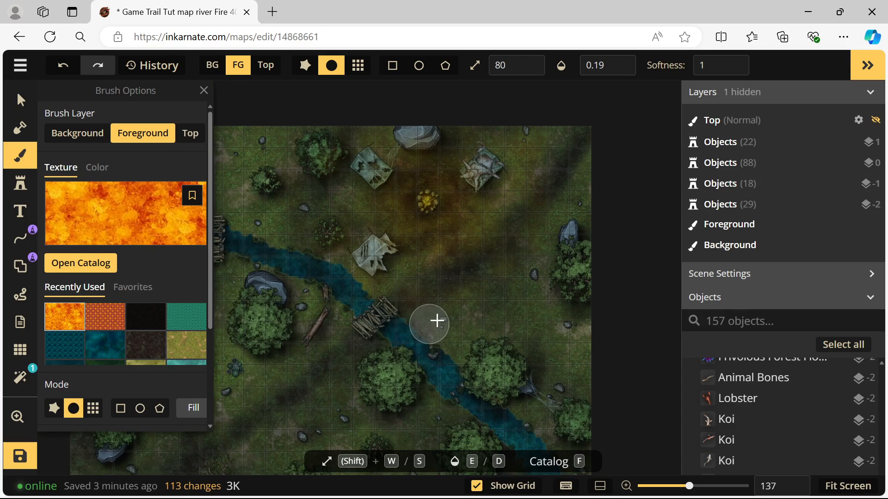
# Step: Dab more faint lava glow over the tents and the outer edges of the lit campsite
pyautogui.click(837, 488)
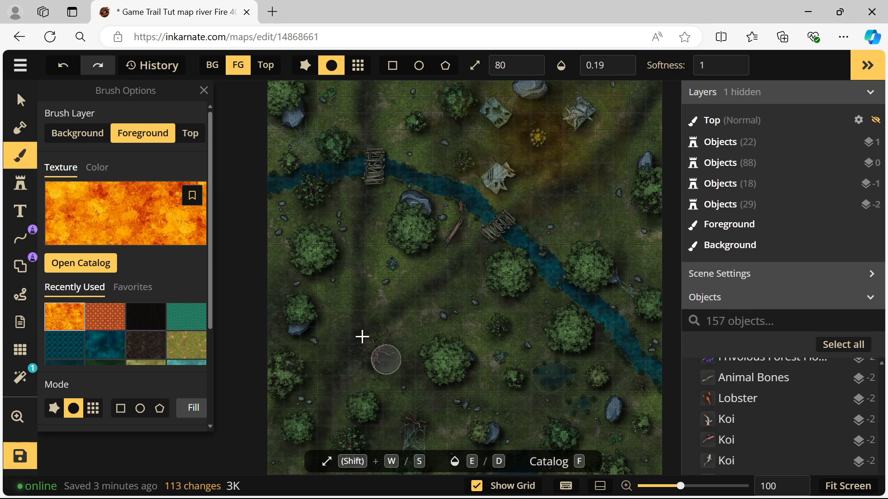
pyautogui.press('space')
pyautogui.moveTo(545, 203)
pyautogui.mouseDown()
pyautogui.moveTo(439, 340)
pyautogui.moveTo(398, 364)
pyautogui.mouseUp()
pyautogui.scroll(2, 398, 365)
pyautogui.click(360, 226)
pyautogui.click(360, 212)
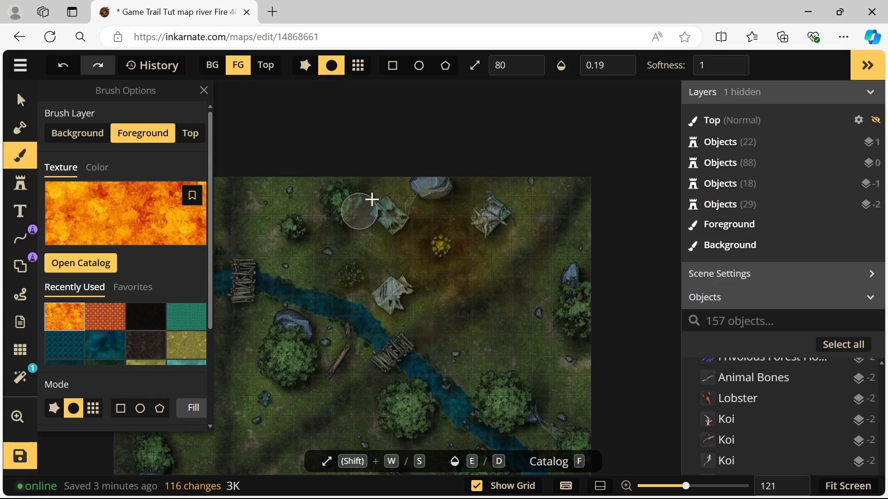
pyautogui.click(405, 186)
pyautogui.click(404, 194)
pyautogui.click(467, 202)
pyautogui.click(517, 205)
pyautogui.click(508, 187)
pyautogui.moveTo(507, 186)
pyautogui.mouseDown()
pyautogui.moveTo(521, 275)
pyautogui.moveTo(538, 258)
pyautogui.moveTo(527, 301)
pyautogui.moveTo(516, 317)
pyautogui.moveTo(399, 363)
pyautogui.moveTo(407, 309)
pyautogui.moveTo(374, 319)
pyautogui.moveTo(328, 289)
pyautogui.moveTo(323, 250)
pyautogui.moveTo(345, 234)
pyautogui.moveTo(376, 242)
pyautogui.moveTo(314, 226)
pyautogui.moveTo(311, 188)
pyautogui.moveTo(350, 263)
pyautogui.moveTo(359, 260)
pyautogui.moveTo(437, 308)
pyautogui.moveTo(475, 303)
pyautogui.moveTo(542, 241)
pyautogui.moveTo(525, 195)
pyautogui.moveTo(510, 192)
pyautogui.moveTo(505, 246)
pyautogui.moveTo(490, 247)
pyautogui.moveTo(402, 347)
pyautogui.moveTo(353, 349)
pyautogui.moveTo(387, 312)
pyautogui.mouseUp()
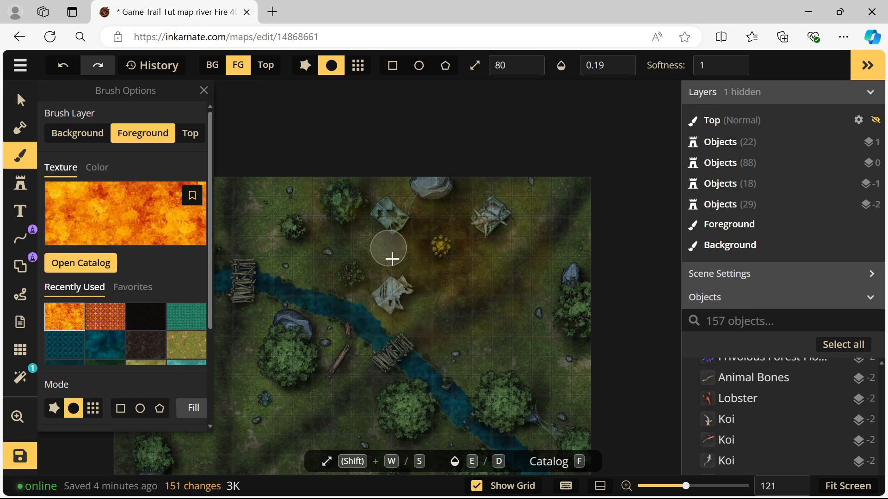
# Step: Set the brush size to 16 and opacity to 0.66, and paint firelight along the fire-facing edge of the tent northwest of the campfire
pyautogui.scroll(3, 402, 272)
pyautogui.scroll(5, 402, 270)
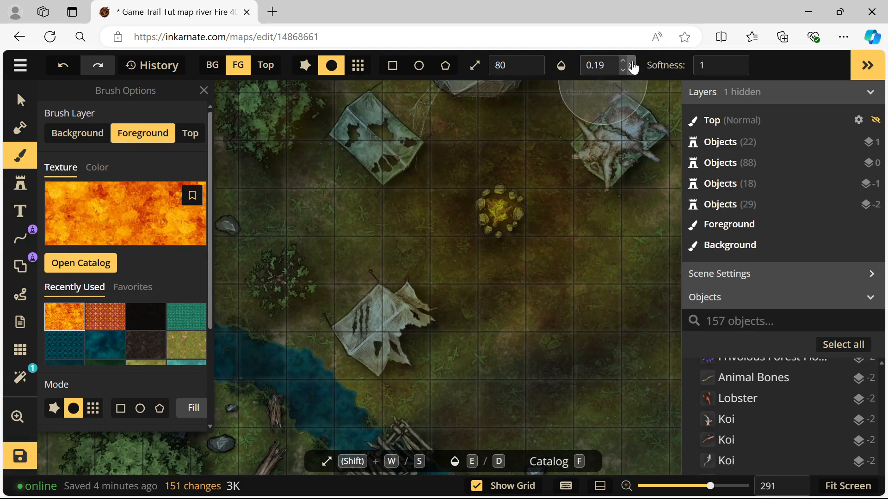
pyautogui.click(508, 65)
pyautogui.click(472, 121)
pyautogui.click(601, 65)
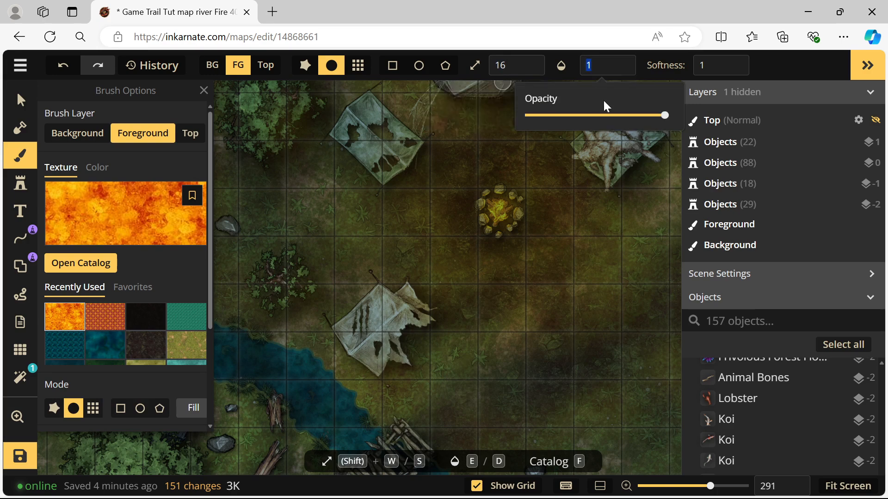
pyautogui.click(619, 115)
pyautogui.moveTo(416, 143)
pyautogui.mouseDown()
pyautogui.moveTo(403, 161)
pyautogui.moveTo(416, 143)
pyautogui.mouseUp()
pyautogui.moveTo(411, 186); pyautogui.dragTo(396, 170)
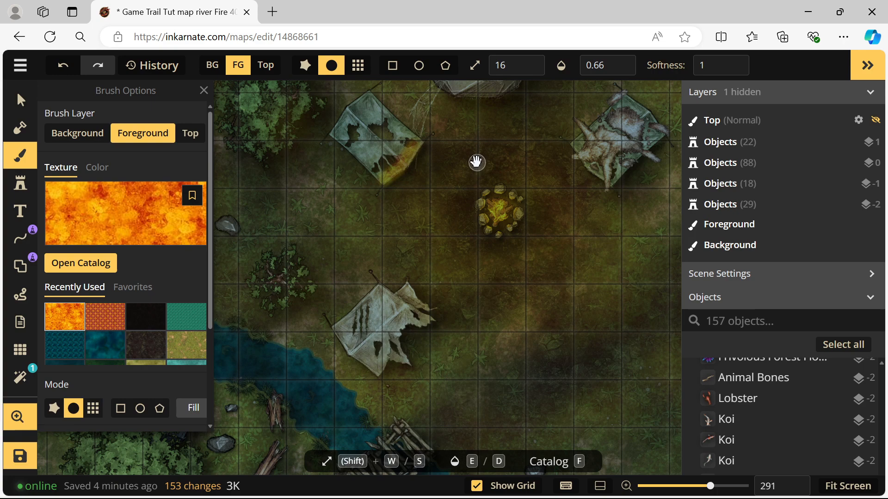
# Step: Paint firelight along the fire-facing edges of the boulder north of the campfire and the tent northeast of it
pyautogui.moveTo(476, 163); pyautogui.dragTo(441, 213)
pyautogui.moveTo(409, 132)
pyautogui.mouseDown()
pyautogui.moveTo(460, 144)
pyautogui.moveTo(486, 119)
pyautogui.moveTo(470, 128)
pyautogui.moveTo(467, 114)
pyautogui.moveTo(432, 123)
pyautogui.moveTo(469, 112)
pyautogui.moveTo(446, 121)
pyautogui.moveTo(467, 136)
pyautogui.moveTo(487, 119)
pyautogui.moveTo(477, 136)
pyautogui.moveTo(448, 135)
pyautogui.moveTo(426, 146)
pyautogui.moveTo(399, 128)
pyautogui.mouseUp()
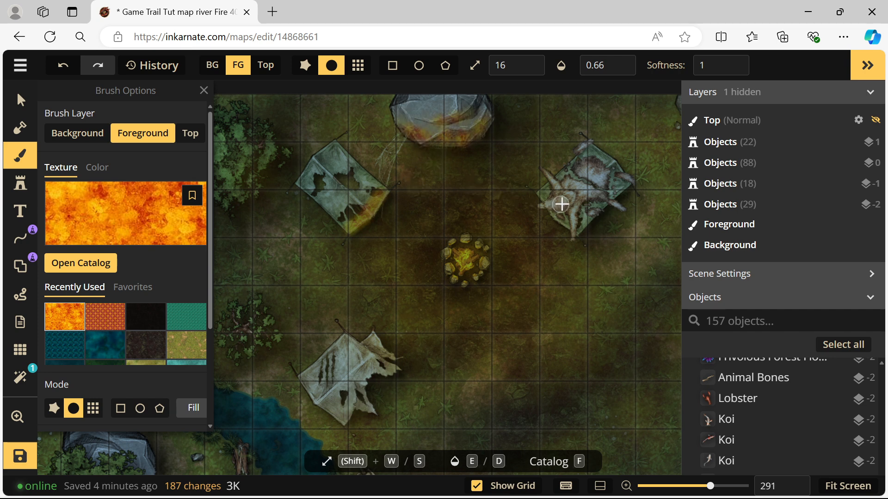
pyautogui.moveTo(544, 196)
pyautogui.mouseDown()
pyautogui.moveTo(543, 206)
pyautogui.moveTo(583, 236)
pyautogui.mouseUp()
pyautogui.click(579, 232)
pyautogui.click(573, 226)
pyautogui.click(566, 223)
pyautogui.scroll(-2, 359, 277)
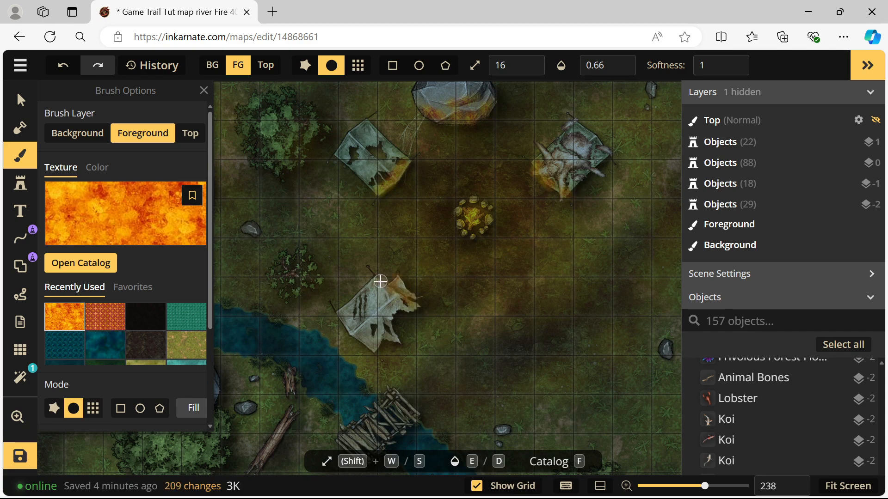
# Step: Paint firelight on the fire-facing sides of the bush west of the campfire and the large tree to the northwest
pyautogui.click(409, 167)
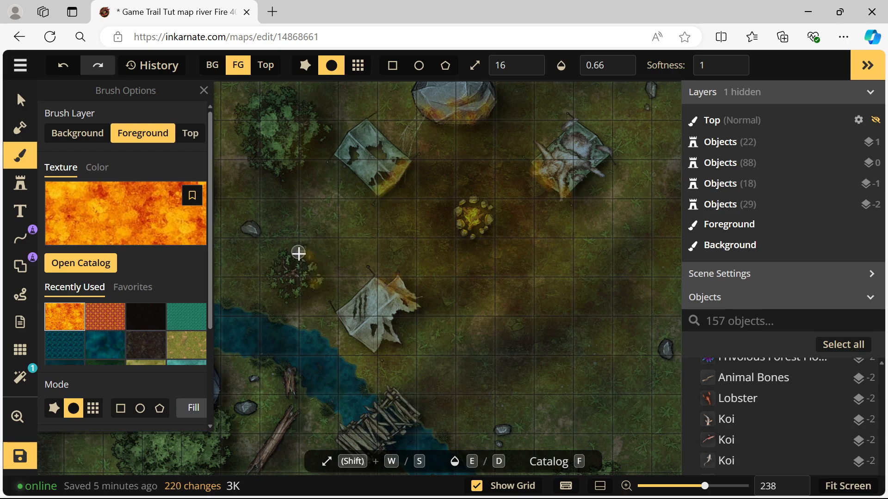
pyautogui.click(317, 281)
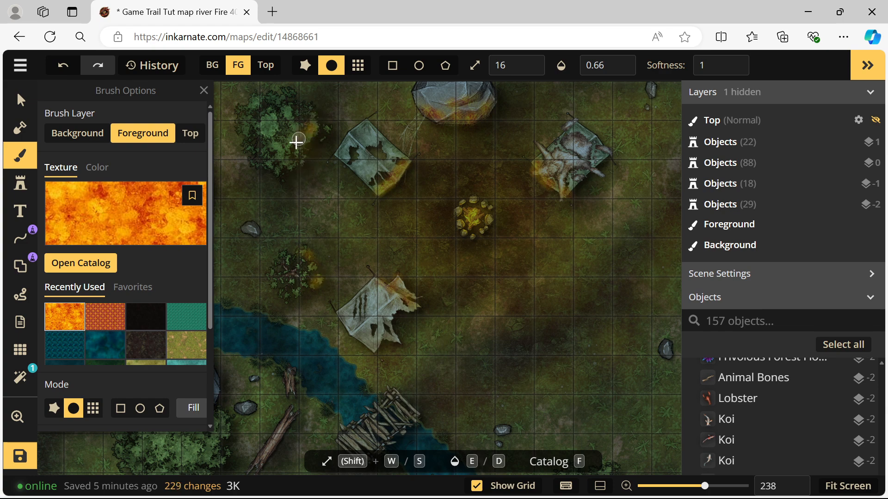
pyautogui.moveTo(278, 167)
pyautogui.mouseDown()
pyautogui.moveTo(307, 160)
pyautogui.moveTo(315, 129)
pyautogui.moveTo(304, 147)
pyautogui.moveTo(301, 135)
pyautogui.moveTo(316, 126)
pyautogui.moveTo(291, 170)
pyautogui.mouseUp()
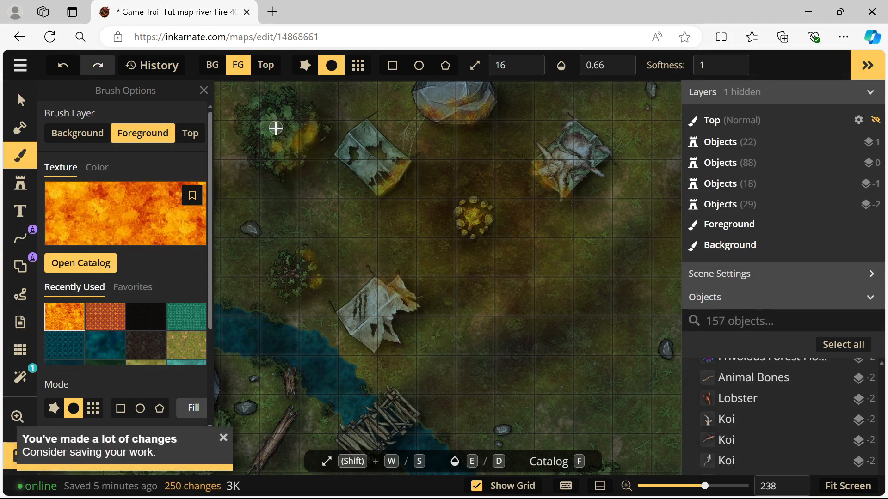
pyautogui.click(302, 129)
pyautogui.click(315, 122)
pyautogui.click(291, 117)
# Step: Paint firelight on the small rock, boulder and foliage at the map's east side, on the sides facing the campfire
pyautogui.moveTo(589, 326)
pyautogui.mouseDown()
pyautogui.moveTo(547, 284)
pyautogui.moveTo(528, 245)
pyautogui.mouseUp()
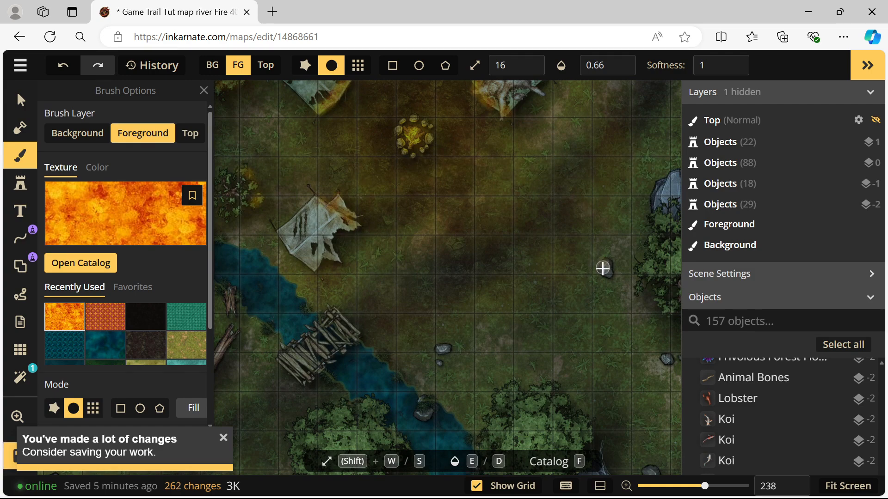
pyautogui.click(606, 266)
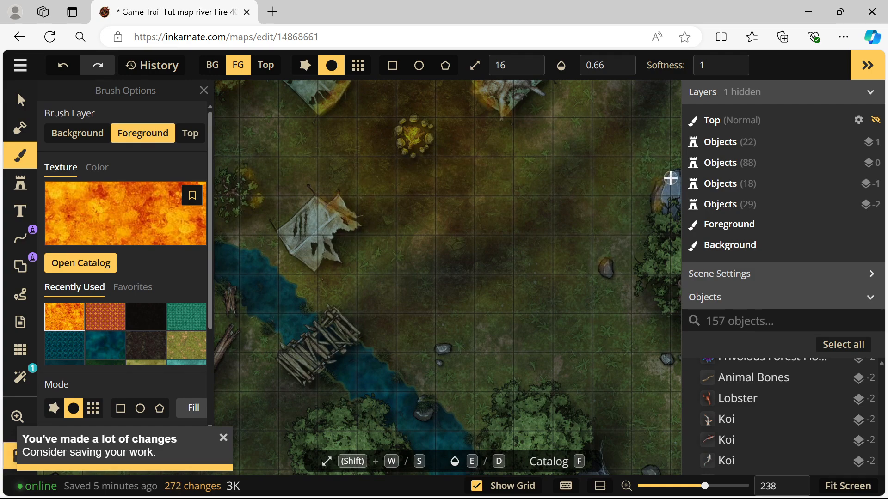
pyautogui.click(654, 226)
pyautogui.click(652, 240)
pyautogui.click(648, 244)
pyautogui.click(647, 251)
pyautogui.click(650, 262)
pyautogui.moveTo(641, 268); pyautogui.dragTo(668, 257)
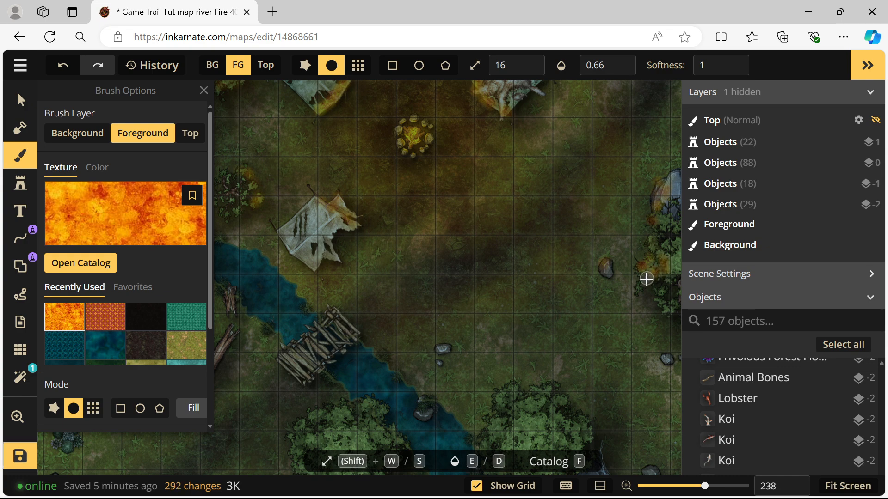
pyautogui.moveTo(641, 287); pyautogui.dragTo(663, 286)
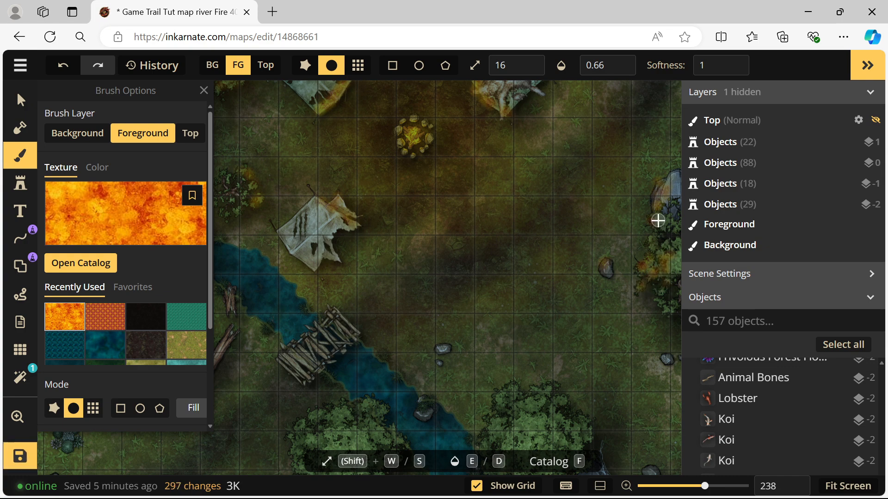
pyautogui.click(659, 189)
# Step: Dab firelight on the small rock south of the camp and the north edge of the tree east of the river
pyautogui.click(439, 361)
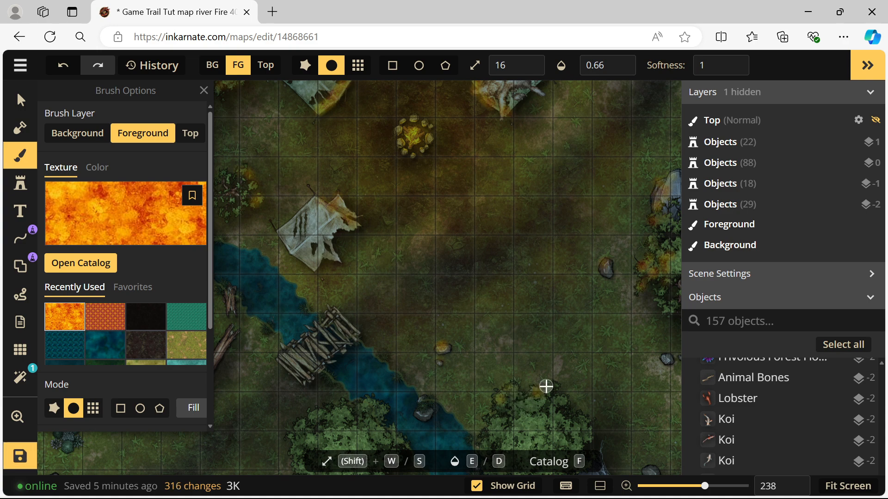
pyautogui.click(564, 402)
pyautogui.click(541, 394)
pyautogui.click(511, 385)
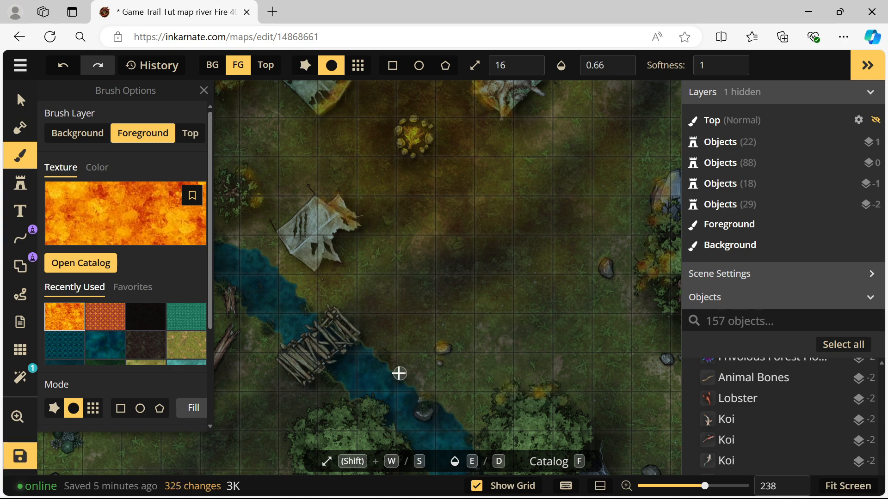
# Step: Paint firelight along the fire-facing edge of the large tree on the river's southwest bank, below the log bridge
pyautogui.click(381, 352)
pyautogui.click(394, 376)
pyautogui.click(400, 372)
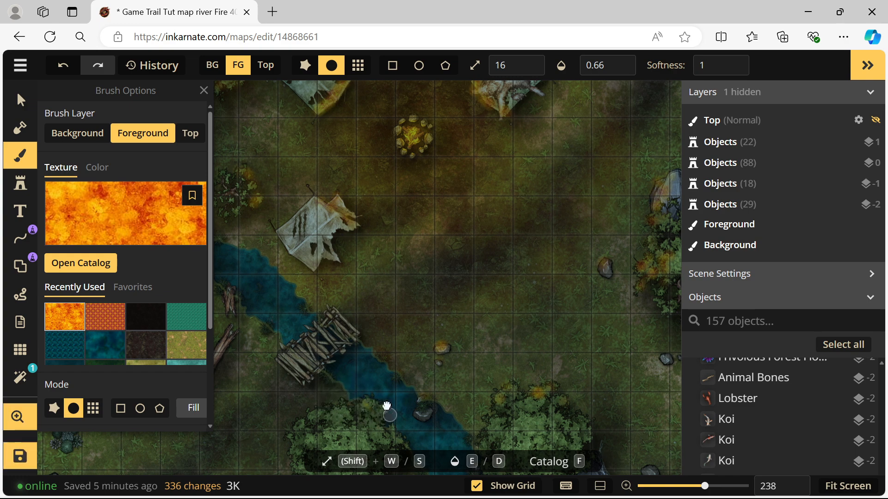
pyautogui.moveTo(389, 416); pyautogui.dragTo(404, 322)
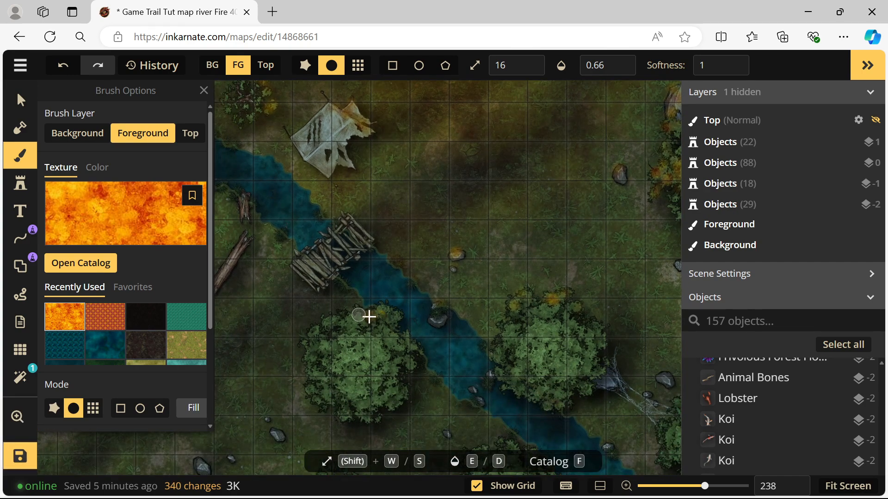
pyautogui.click(404, 335)
pyautogui.click(405, 336)
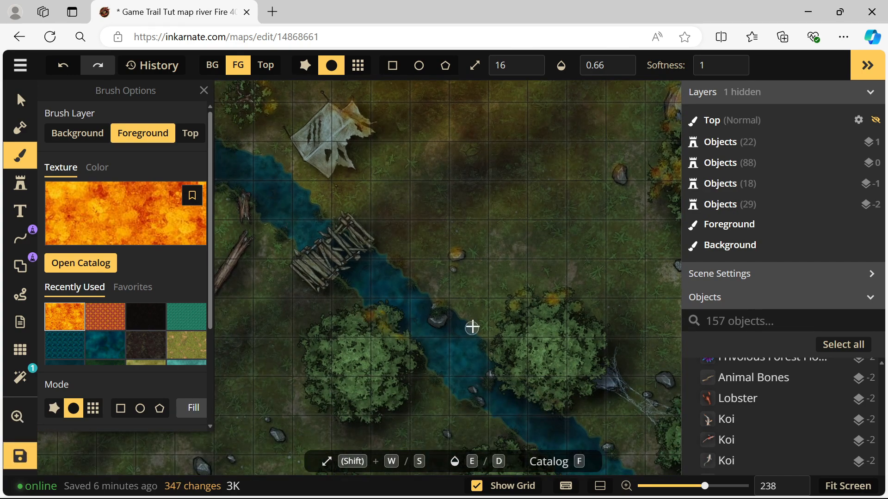
# Step: Extend the firelight across the upper foliage of the large tree on the river's east bank
pyautogui.click(530, 320)
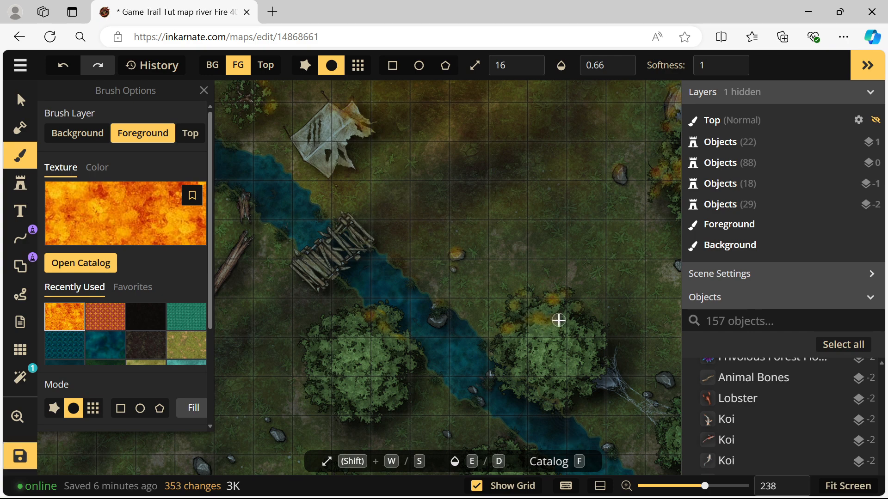
pyautogui.moveTo(569, 309); pyautogui.dragTo(495, 335)
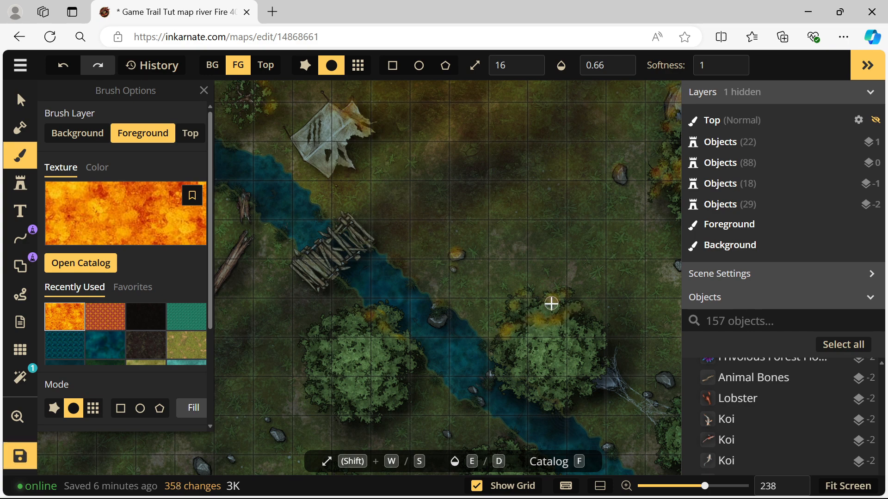
pyautogui.click(598, 330)
pyautogui.click(592, 330)
# Step: Paint firelight on the tree, boulder and fallen logs southwest of the river, on their fire-facing sides
pyautogui.scroll(-2, 508, 351)
pyautogui.scroll(-2, 502, 330)
pyautogui.moveTo(514, 342)
pyautogui.mouseDown()
pyautogui.moveTo(471, 379)
pyautogui.moveTo(472, 391)
pyautogui.mouseUp()
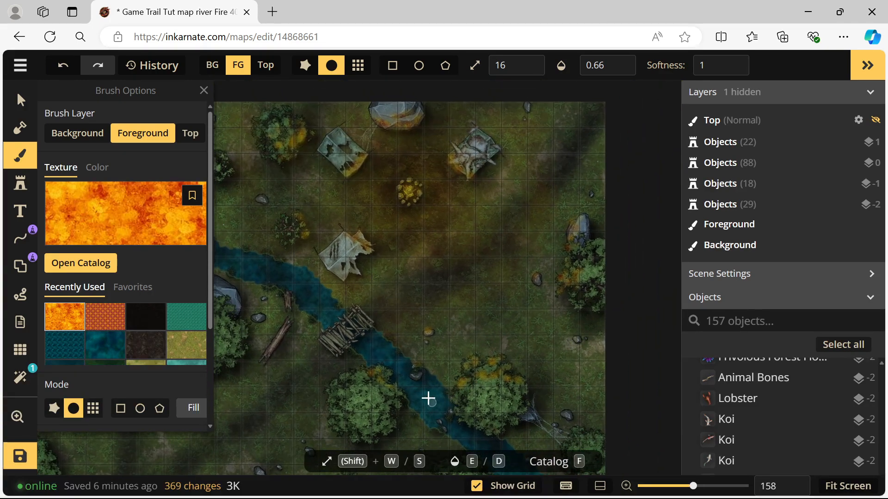
pyautogui.moveTo(409, 297)
pyautogui.mouseDown()
pyautogui.moveTo(515, 326)
pyautogui.moveTo(559, 324)
pyautogui.mouseUp()
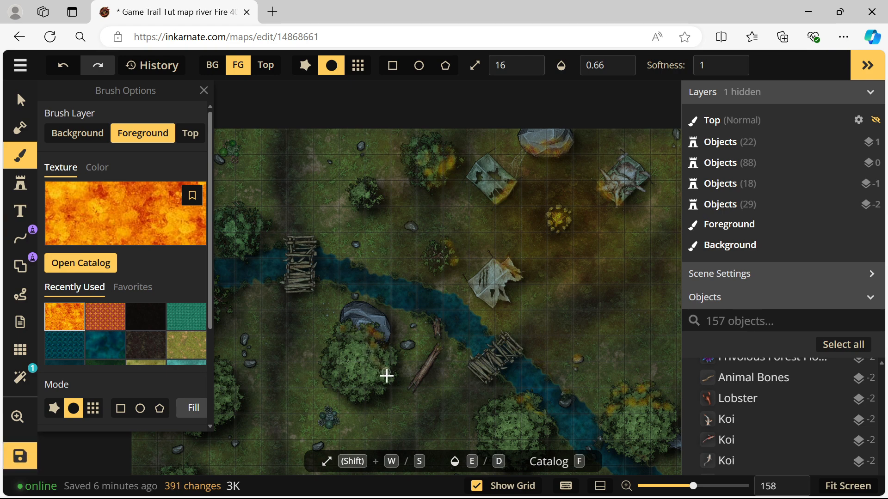
pyautogui.moveTo(373, 398); pyautogui.dragTo(385, 377)
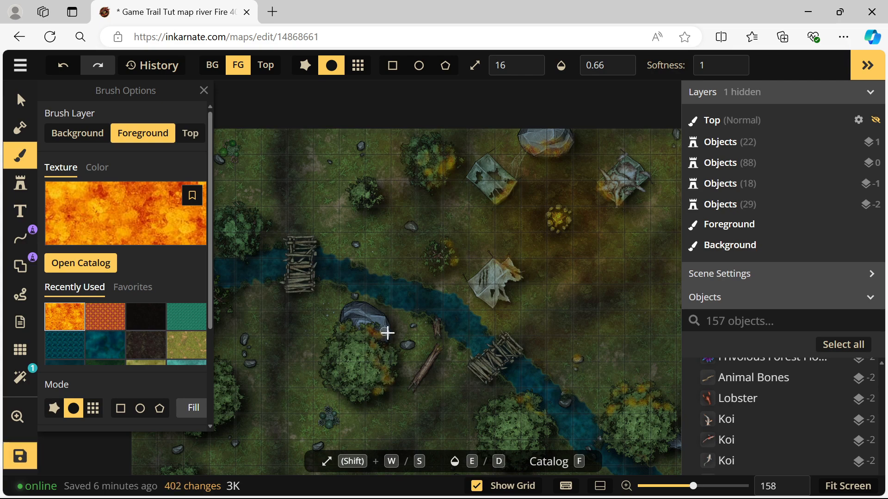
pyautogui.moveTo(365, 305); pyautogui.dragTo(376, 317)
pyautogui.click(414, 342)
pyautogui.click(412, 344)
pyautogui.click(410, 344)
# Step: Dab firelight on the small rocks between the bush west of the camp and the western log bridge
pyautogui.moveTo(424, 294); pyautogui.dragTo(418, 357)
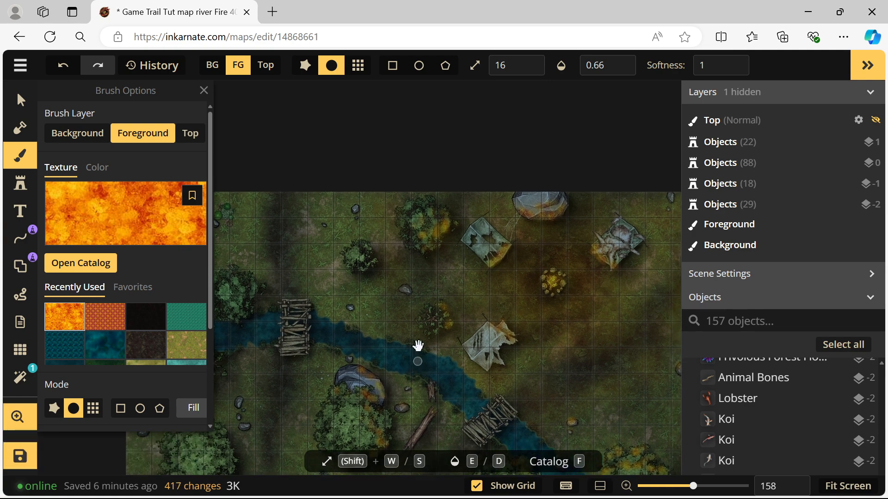
pyautogui.click(410, 294)
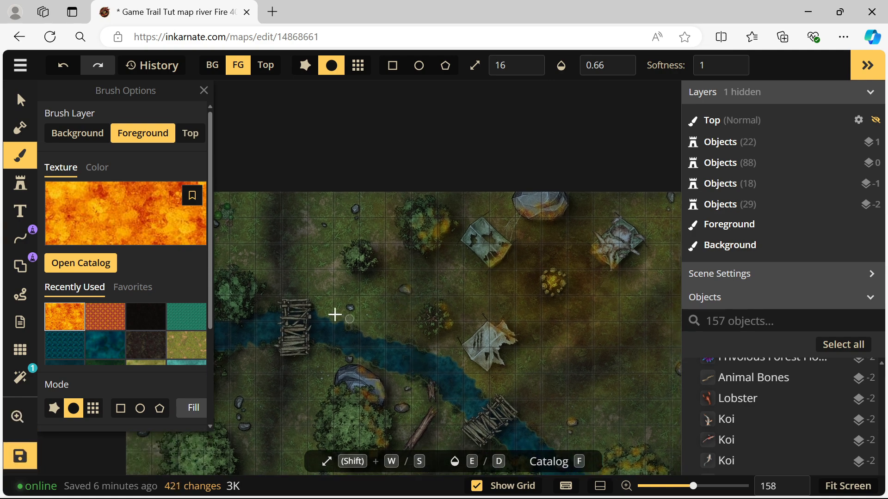
pyautogui.click(354, 309)
# Step: Set the brush size to 6 and paint firelight along the camp-side end of the log bridge south of the tents
pyautogui.moveTo(544, 348); pyautogui.dragTo(525, 325)
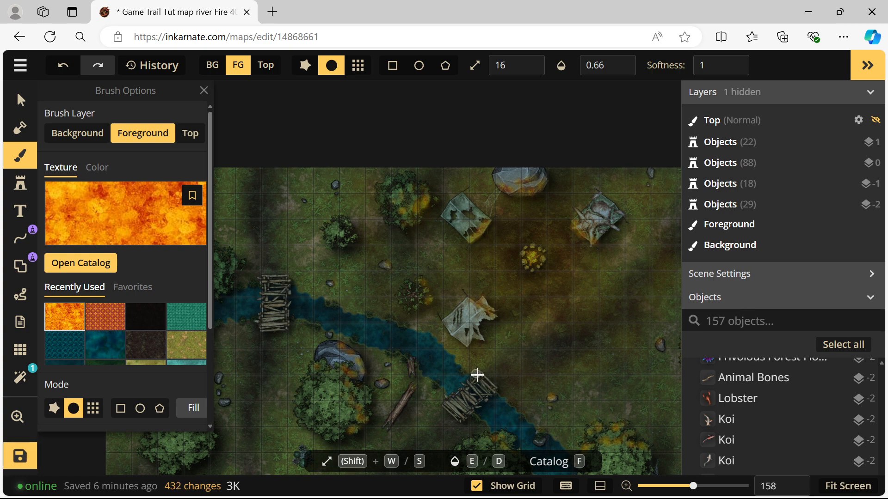
pyautogui.click(509, 64)
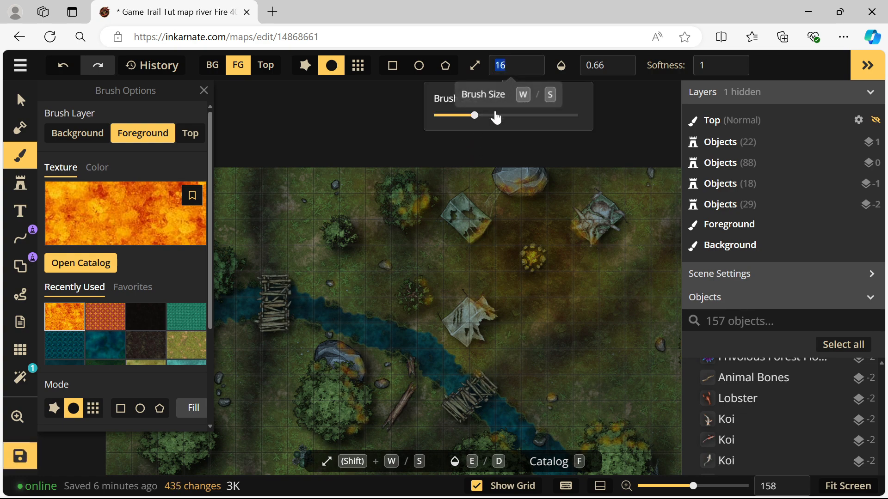
pyautogui.write('6')
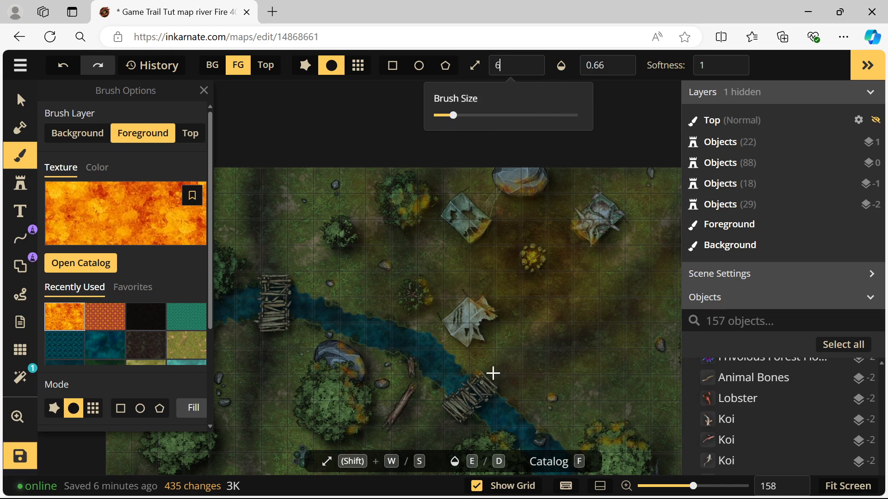
pyautogui.scroll(6, 493, 373)
pyautogui.scroll(2, 496, 343)
pyautogui.moveTo(506, 350); pyautogui.dragTo(515, 358)
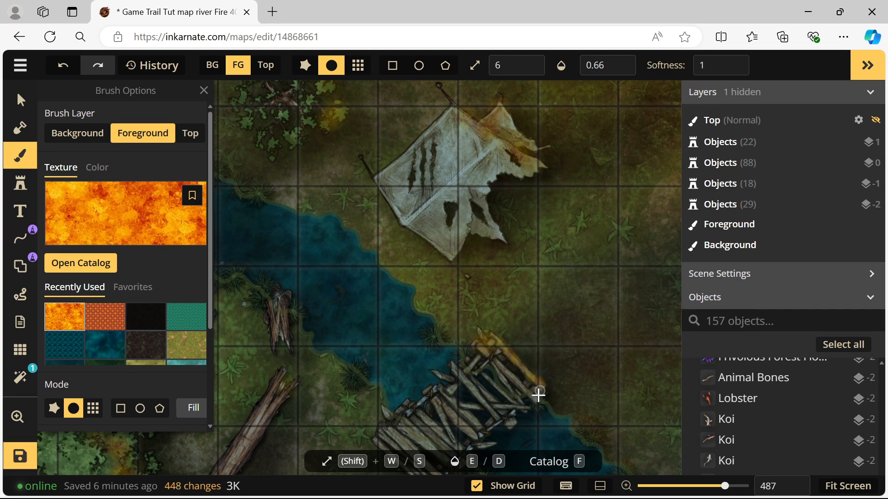
pyautogui.moveTo(497, 364); pyautogui.dragTo(492, 372)
pyautogui.moveTo(492, 366)
pyautogui.mouseDown()
pyautogui.moveTo(501, 378)
pyautogui.moveTo(450, 381)
pyautogui.moveTo(492, 413)
pyautogui.moveTo(535, 402)
pyautogui.moveTo(458, 339)
pyautogui.mouseUp()
pyautogui.click(443, 330)
pyautogui.click(445, 358)
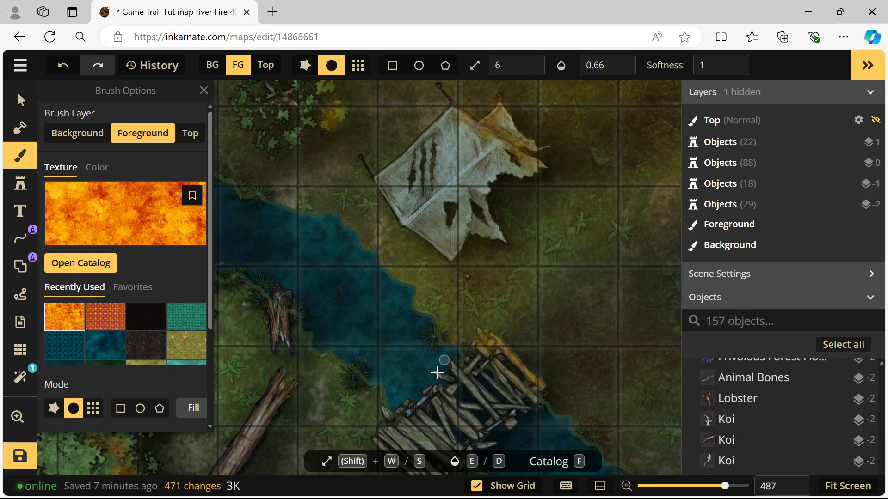
# Step: Add fine firelight to the torn edges, ridge and corner pole of the tent southwest of the campfire
pyautogui.moveTo(494, 269); pyautogui.dragTo(486, 442)
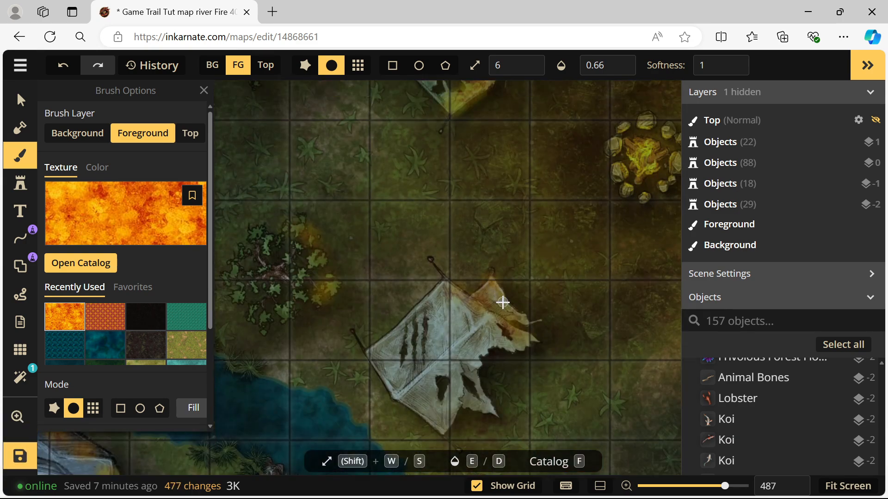
pyautogui.moveTo(511, 311); pyautogui.dragTo(532, 320)
pyautogui.click(540, 319)
pyautogui.click(431, 256)
pyautogui.click(431, 258)
pyautogui.click(431, 258)
pyautogui.click(446, 280)
pyautogui.click(464, 293)
pyautogui.click(470, 300)
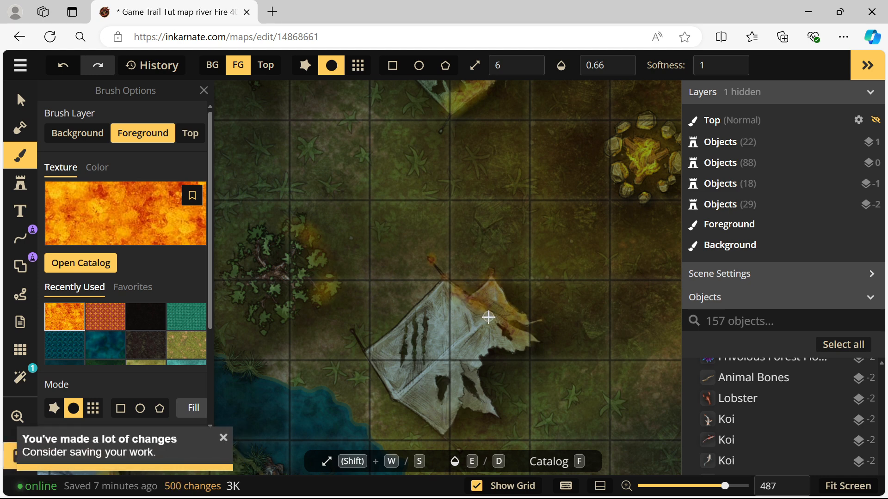
pyautogui.click(478, 377)
pyautogui.click(479, 364)
# Step: Dab fine firelight over the fire-facing leaves of the bush west of the campfire
pyautogui.moveTo(374, 281); pyautogui.dragTo(418, 358)
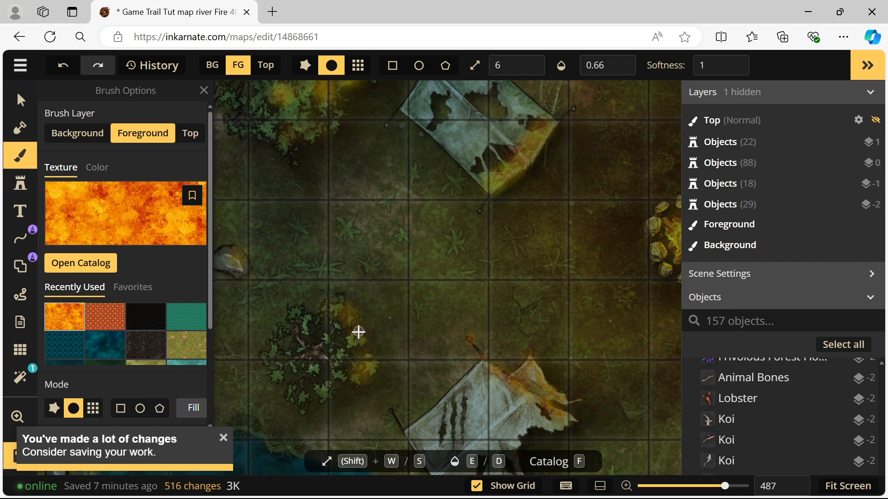
pyautogui.click(340, 352)
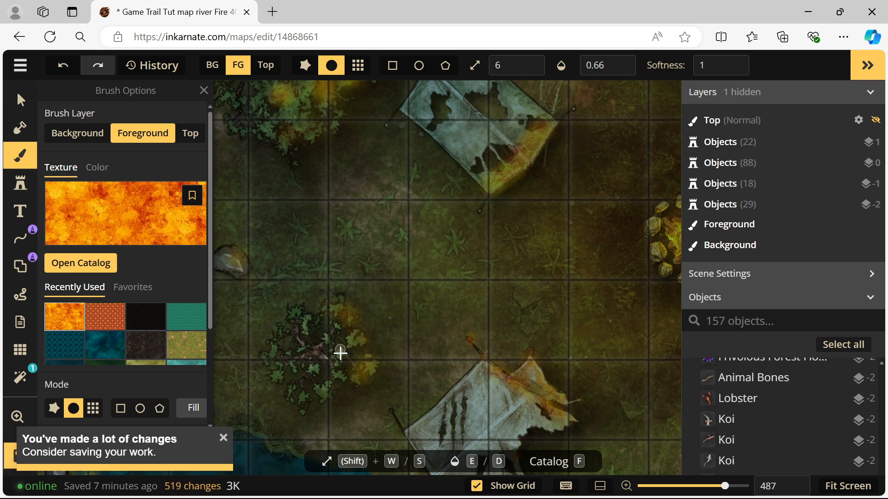
pyautogui.click(339, 384)
pyautogui.click(367, 371)
pyautogui.click(378, 361)
pyautogui.click(360, 339)
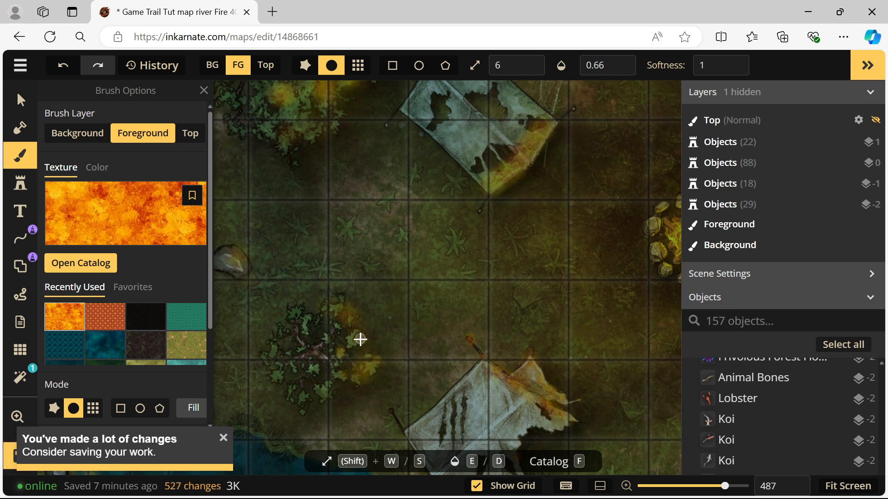
pyautogui.click(342, 305)
pyautogui.click(321, 321)
pyautogui.click(316, 320)
pyautogui.click(312, 318)
pyautogui.click(299, 309)
pyautogui.click(347, 319)
# Step: Dab fine firelight on the grass tufts between the bush, the two western tents and the campfire
pyautogui.click(422, 307)
pyautogui.click(470, 266)
pyautogui.click(468, 248)
pyautogui.click(458, 235)
pyautogui.click(524, 236)
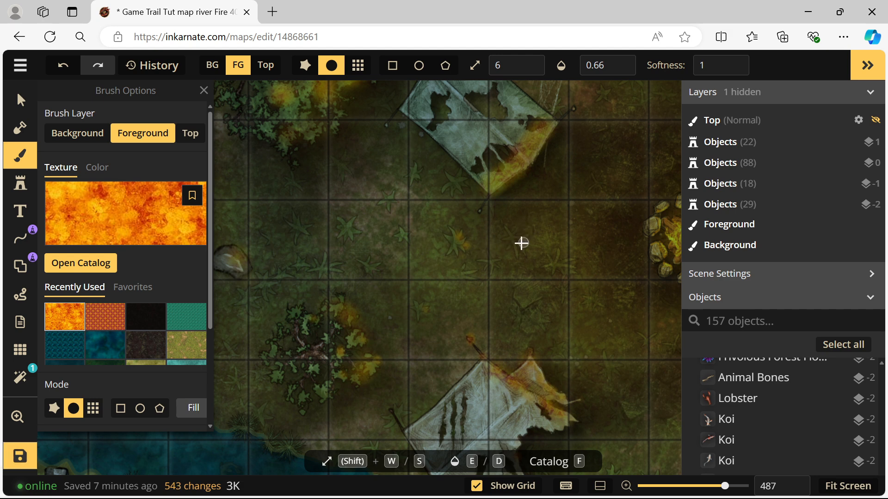
pyautogui.click(518, 247)
pyautogui.click(525, 254)
pyautogui.click(527, 256)
pyautogui.click(548, 262)
# Step: Add fine firelight along the fire-facing edge and torn fabric of the northwest tent and on the grass beside it
pyautogui.click(458, 190)
pyautogui.click(491, 191)
pyautogui.moveTo(528, 161); pyautogui.dragTo(506, 188)
pyautogui.click(530, 153)
pyautogui.click(527, 159)
pyautogui.click(522, 165)
pyautogui.click(512, 184)
pyautogui.click(510, 186)
pyautogui.click(551, 137)
pyautogui.click(541, 144)
pyautogui.click(538, 146)
pyautogui.click(535, 149)
pyautogui.click(458, 239)
pyautogui.click(460, 235)
pyautogui.click(461, 226)
pyautogui.click(497, 172)
pyautogui.click(476, 169)
pyautogui.click(496, 158)
pyautogui.click(503, 162)
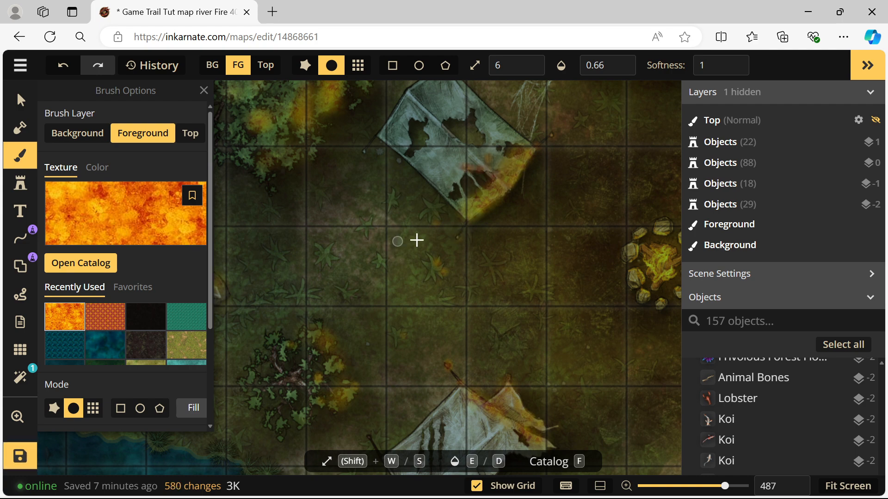
# Step: Dab fine firelight over the fire-facing and inner foliage of the large tree northwest of the campfire
pyautogui.moveTo(450, 209); pyautogui.dragTo(493, 347)
pyautogui.click(370, 244)
pyautogui.click(362, 252)
pyautogui.click(351, 265)
pyautogui.click(347, 275)
pyautogui.click(305, 223)
pyautogui.click(300, 212)
pyautogui.click(303, 217)
pyautogui.click(303, 226)
pyautogui.click(302, 232)
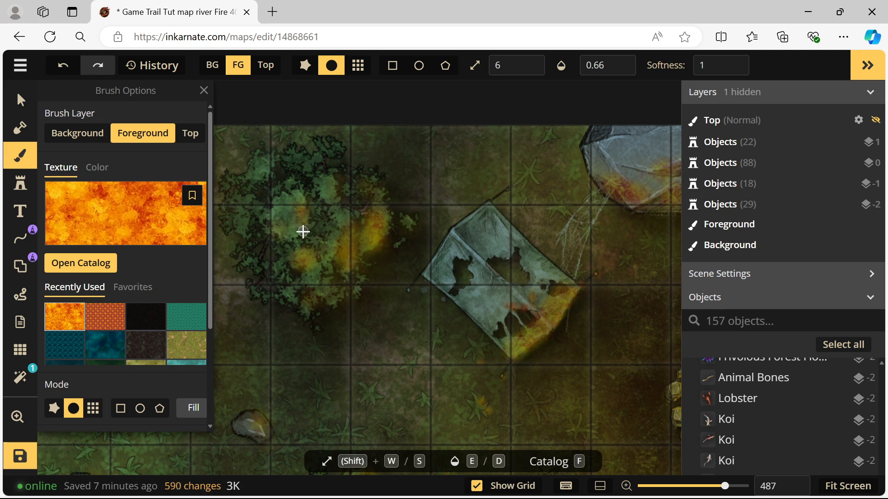
pyautogui.click(312, 257)
pyautogui.click(312, 267)
pyautogui.click(314, 275)
pyautogui.click(314, 296)
pyautogui.click(315, 306)
pyautogui.click(347, 220)
pyautogui.click(326, 173)
# Step: Paint fine firelight along the lower edge and facets of the boulder north of the campfire
pyautogui.moveTo(560, 278); pyautogui.dragTo(422, 319)
pyautogui.click(515, 246)
pyautogui.click(543, 247)
pyautogui.click(577, 244)
pyautogui.click(586, 236)
pyautogui.click(595, 233)
pyautogui.click(601, 231)
pyautogui.click(587, 240)
pyautogui.click(573, 248)
pyautogui.click(591, 237)
pyautogui.click(558, 250)
pyautogui.click(520, 253)
pyautogui.click(505, 249)
pyautogui.click(525, 250)
pyautogui.click(511, 249)
pyautogui.click(497, 246)
pyautogui.click(487, 240)
pyautogui.click(478, 234)
pyautogui.click(462, 220)
pyautogui.click(517, 212)
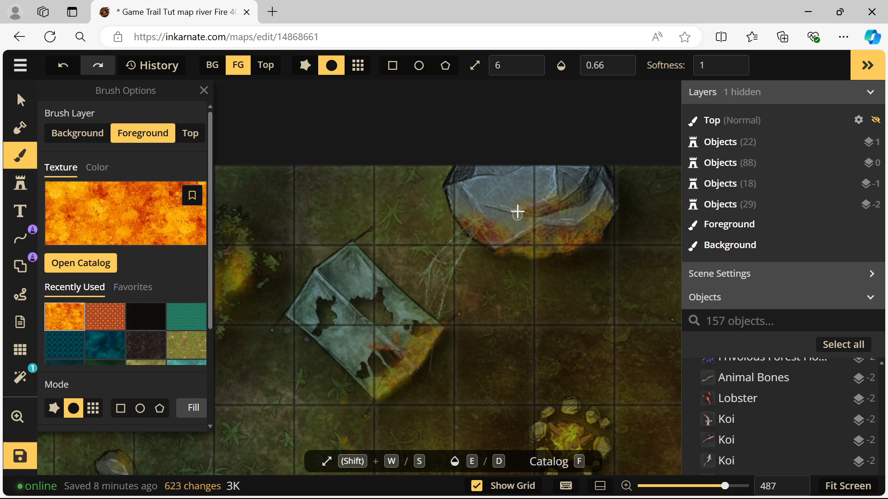
# Step: Extend the fine firelight across the eastern facets and edge of the boulder north of the campfire
pyautogui.click(536, 210)
pyautogui.click(557, 207)
pyautogui.click(573, 204)
pyautogui.click(581, 196)
pyautogui.click(590, 189)
pyautogui.click(587, 187)
pyautogui.click(582, 191)
pyautogui.click(576, 202)
# Step: Dab fine firelight along the fire-facing edge, torn fabric and overlying roots of the tent northeast of the campfire
pyautogui.moveTo(569, 345); pyautogui.dragTo(423, 245)
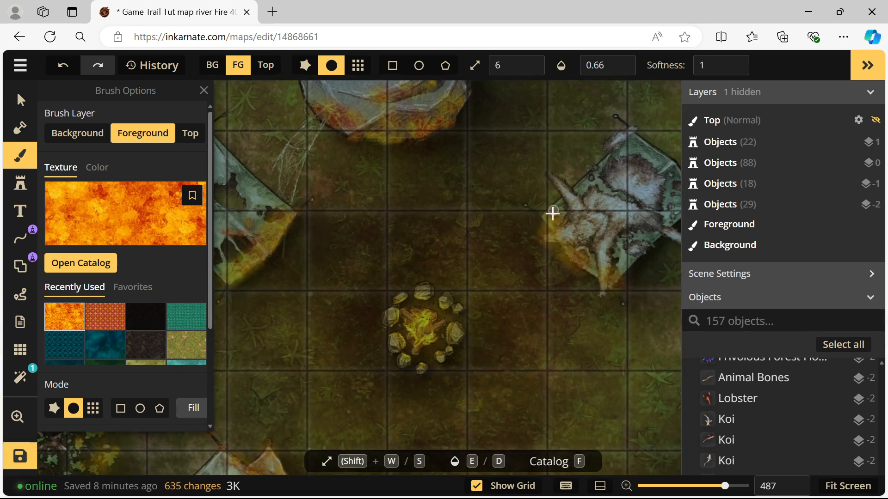
pyautogui.click(559, 243)
pyautogui.click(567, 249)
pyautogui.click(583, 265)
pyautogui.click(595, 271)
pyautogui.click(602, 275)
pyautogui.click(601, 292)
pyautogui.click(614, 274)
pyautogui.click(617, 247)
pyautogui.click(611, 244)
pyautogui.click(614, 239)
pyautogui.click(622, 230)
pyautogui.click(625, 230)
pyautogui.click(630, 228)
pyautogui.click(634, 228)
pyautogui.click(584, 202)
pyautogui.click(575, 228)
# Step: Paint firelight on the inner faces of the campfire's ring stones with brush size 3
pyautogui.scroll(5, 431, 355)
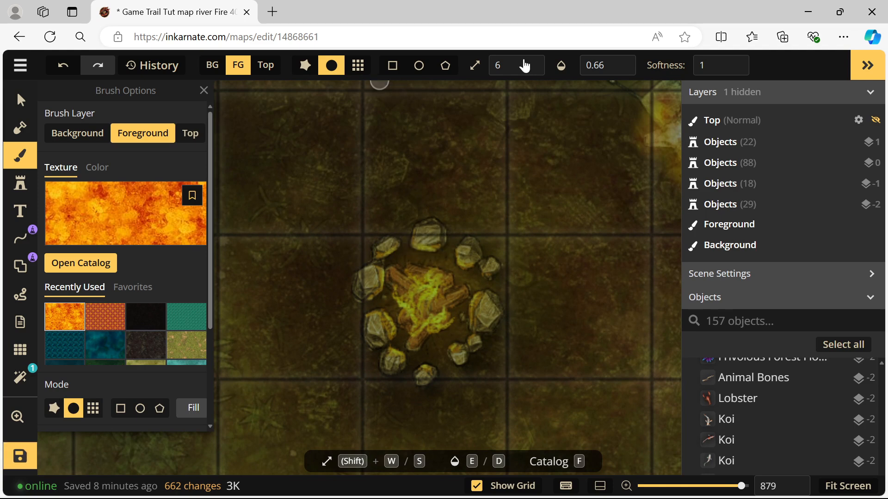
pyautogui.click(512, 67)
pyautogui.moveTo(456, 118); pyautogui.dragTo(444, 119)
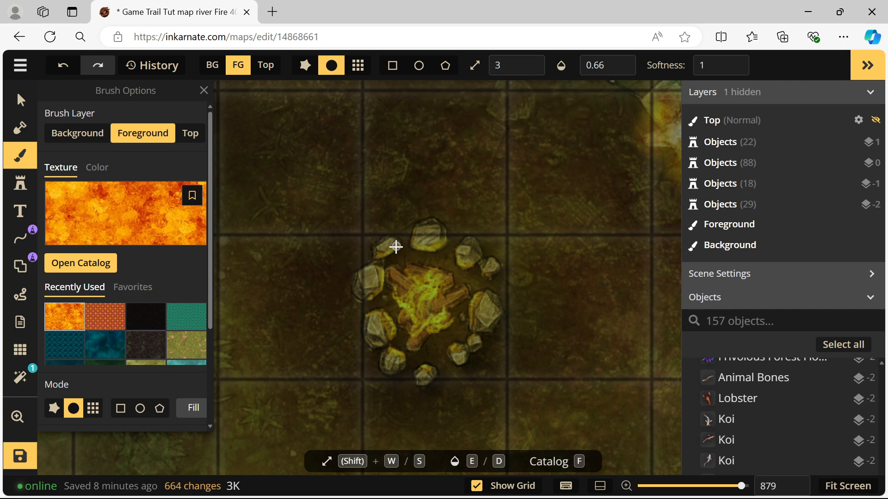
pyautogui.moveTo(389, 256)
pyautogui.mouseDown()
pyautogui.moveTo(383, 251)
pyautogui.moveTo(396, 244)
pyautogui.moveTo(371, 300)
pyautogui.moveTo(406, 367)
pyautogui.moveTo(457, 356)
pyautogui.moveTo(483, 296)
pyautogui.moveTo(464, 257)
pyautogui.moveTo(391, 257)
pyautogui.moveTo(423, 298)
pyautogui.moveTo(443, 283)
pyautogui.mouseUp()
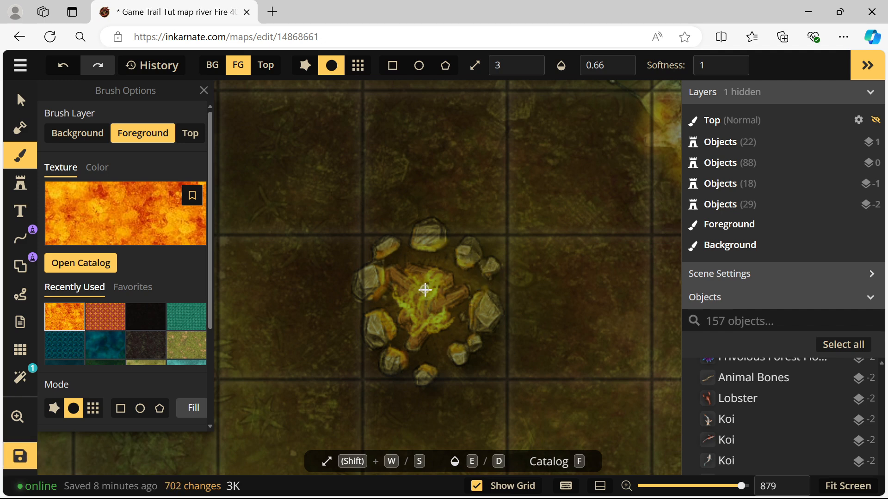
# Step: Adjust the foreground brush's colour to saturation 81, brightness 127 and contrast 111
pyautogui.scroll(-3, 115, 333)
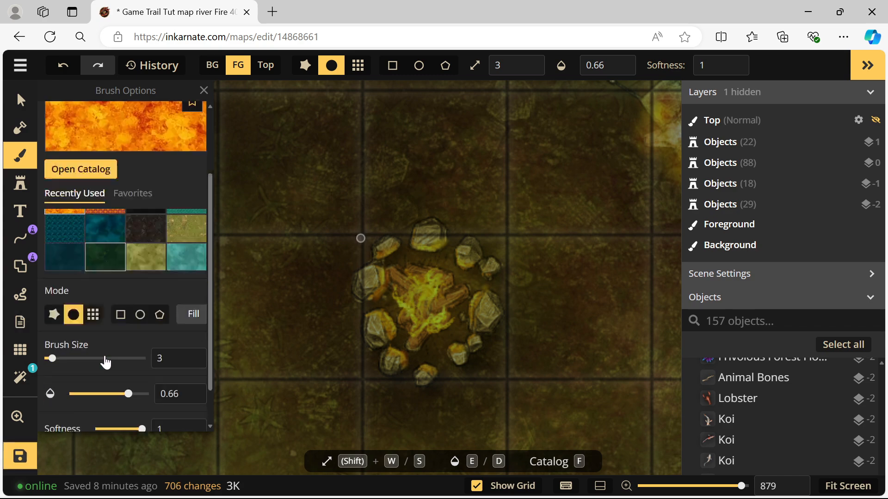
pyautogui.click(125, 414)
pyautogui.scroll(-3, 146, 342)
pyautogui.click(109, 300)
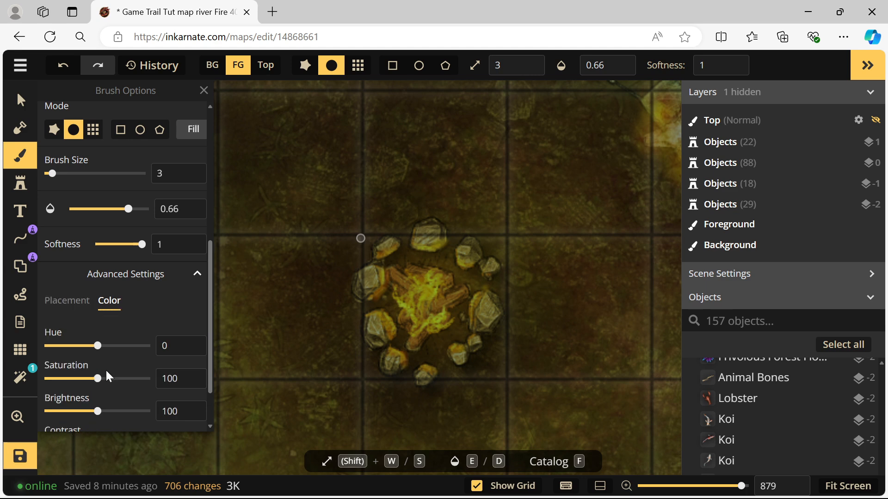
pyautogui.click(111, 411)
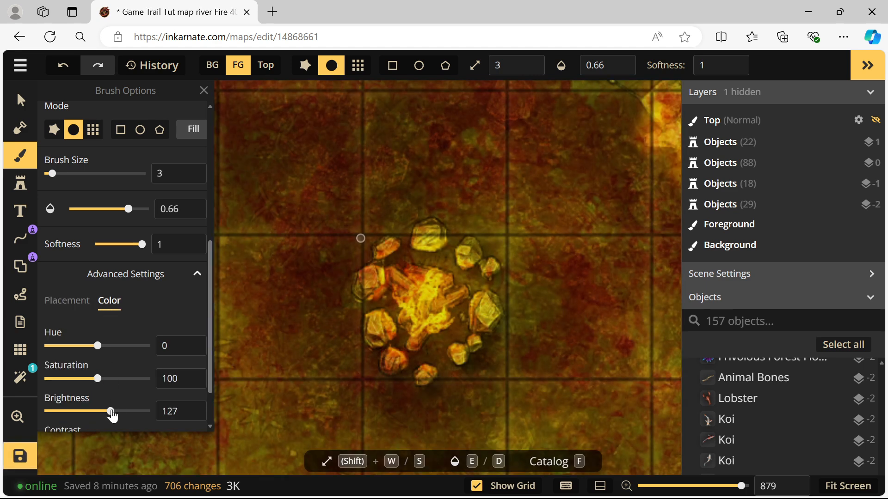
pyautogui.scroll(-2, 109, 404)
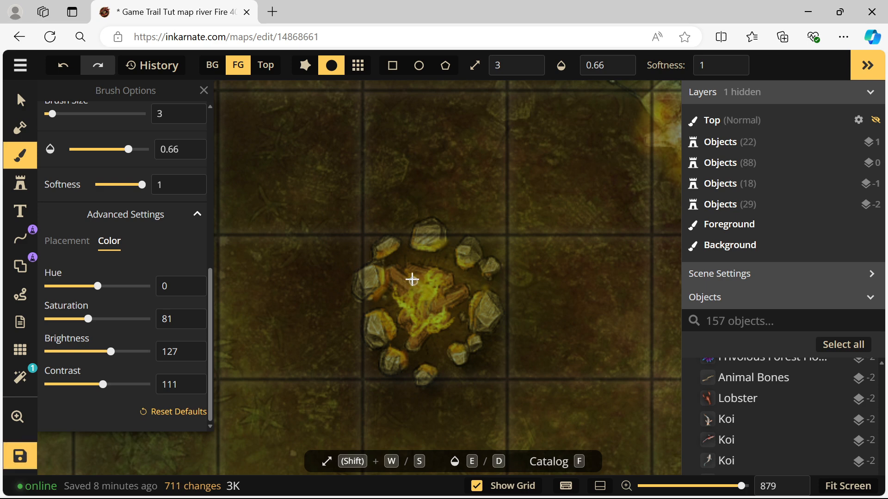
# Step: Paint the brighter fire texture over the campfire's flames and the inner faces of the ring stones
pyautogui.moveTo(430, 284); pyautogui.dragTo(403, 301)
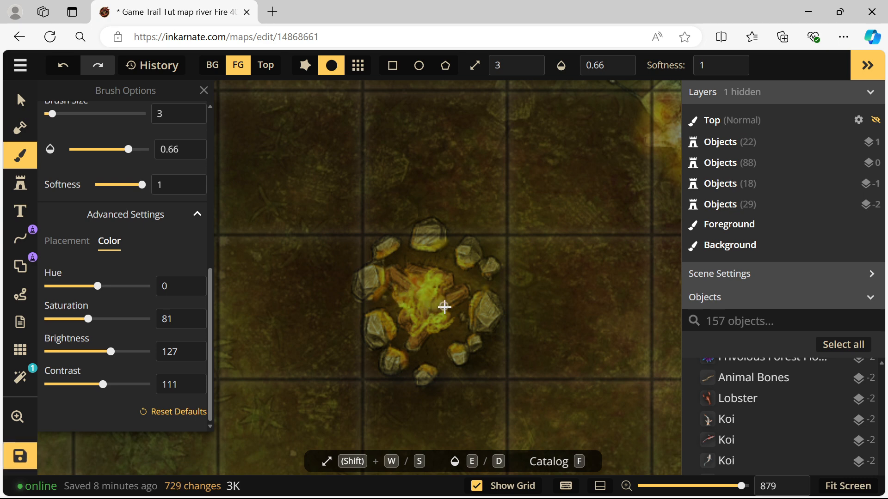
pyautogui.moveTo(443, 319)
pyautogui.mouseDown()
pyautogui.moveTo(432, 317)
pyautogui.moveTo(421, 332)
pyautogui.moveTo(381, 277)
pyautogui.moveTo(381, 289)
pyautogui.moveTo(383, 265)
pyautogui.moveTo(373, 260)
pyautogui.moveTo(408, 246)
pyautogui.moveTo(435, 247)
pyautogui.mouseUp()
pyautogui.moveTo(474, 298); pyautogui.dragTo(472, 322)
pyautogui.moveTo(431, 372); pyautogui.dragTo(403, 362)
pyautogui.click(388, 323)
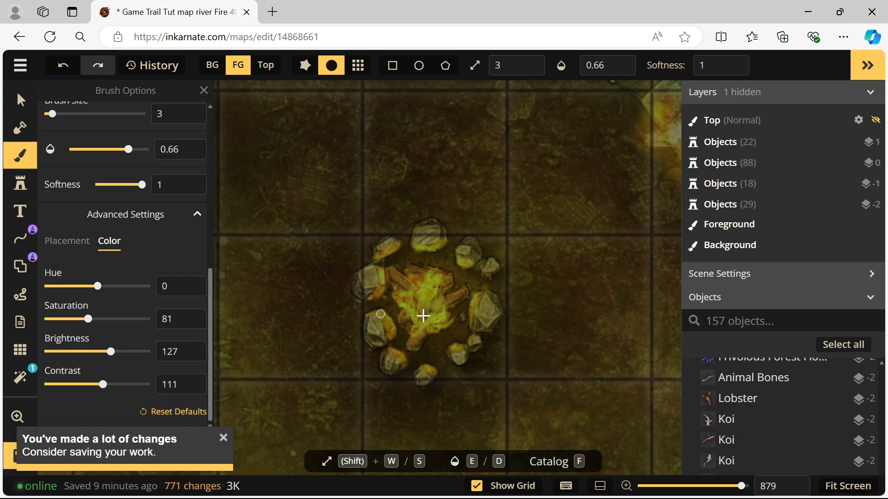
# Step: Wash faint firelight over the ground south and east of the campfire with brush size 80 and opacity 0.2
pyautogui.scroll(-5, 422, 339)
pyautogui.scroll(-2, 416, 393)
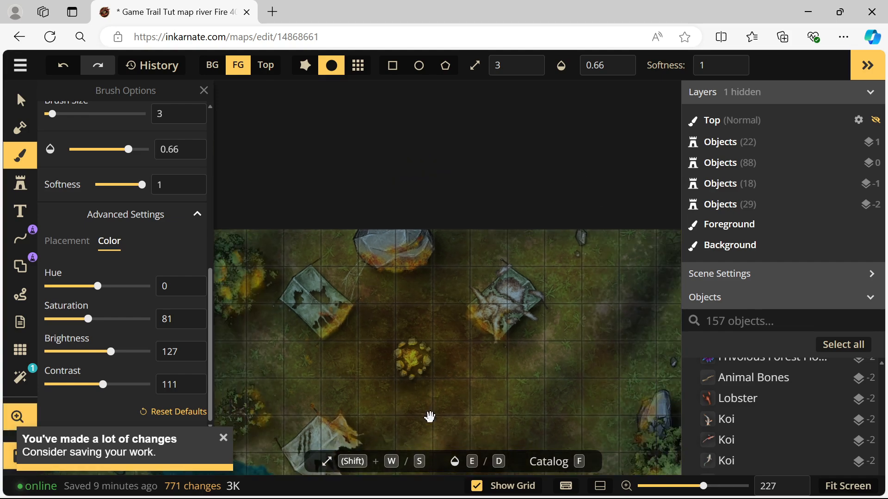
pyautogui.moveTo(428, 416)
pyautogui.mouseDown()
pyautogui.moveTo(439, 273)
pyautogui.moveTo(452, 292)
pyautogui.mouseUp()
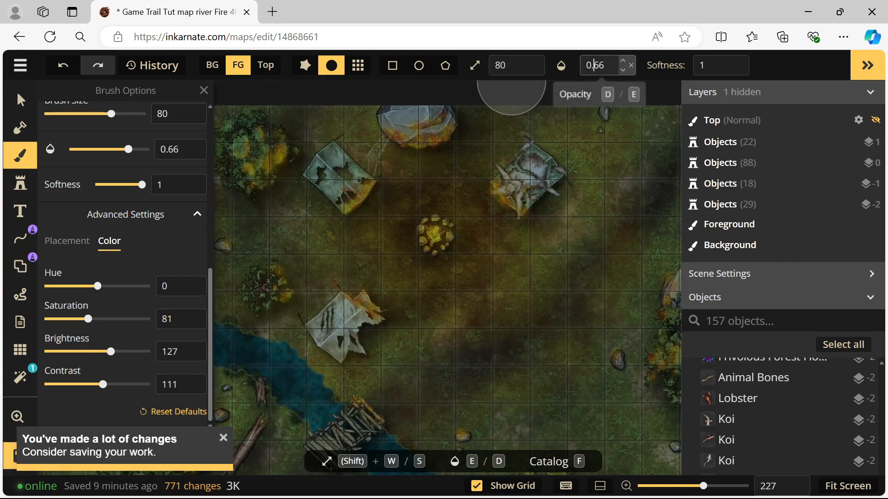
pyautogui.click(594, 65)
pyautogui.click(553, 118)
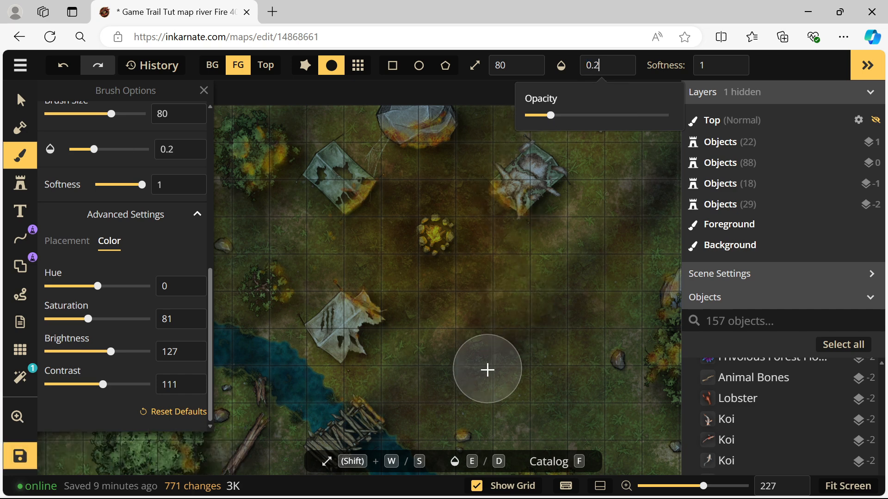
pyautogui.moveTo(441, 317)
pyautogui.mouseDown()
pyautogui.moveTo(418, 384)
pyautogui.moveTo(383, 357)
pyautogui.moveTo(391, 349)
pyautogui.moveTo(412, 408)
pyautogui.mouseUp()
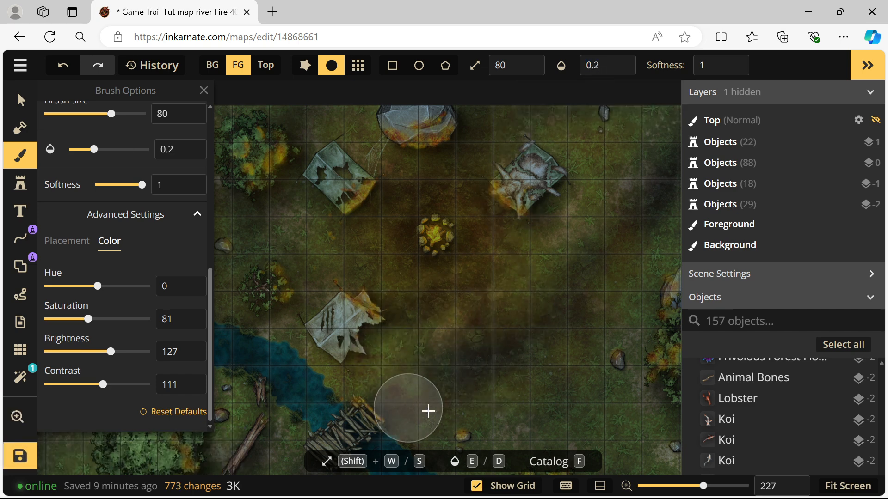
pyautogui.click(412, 410)
pyautogui.click(505, 412)
pyautogui.moveTo(615, 368); pyautogui.dragTo(656, 287)
pyautogui.moveTo(656, 287)
pyautogui.mouseDown()
pyautogui.moveTo(612, 378)
pyautogui.moveTo(474, 434)
pyautogui.mouseUp()
pyautogui.moveTo(474, 435); pyautogui.dragTo(641, 384)
pyautogui.moveTo(641, 384)
pyautogui.mouseDown()
pyautogui.moveTo(559, 450)
pyautogui.moveTo(638, 407)
pyautogui.mouseUp()
pyautogui.moveTo(638, 407)
pyautogui.mouseDown()
pyautogui.moveTo(663, 241)
pyautogui.moveTo(578, 89)
pyautogui.moveTo(661, 131)
pyautogui.moveTo(484, 268)
pyautogui.mouseUp()
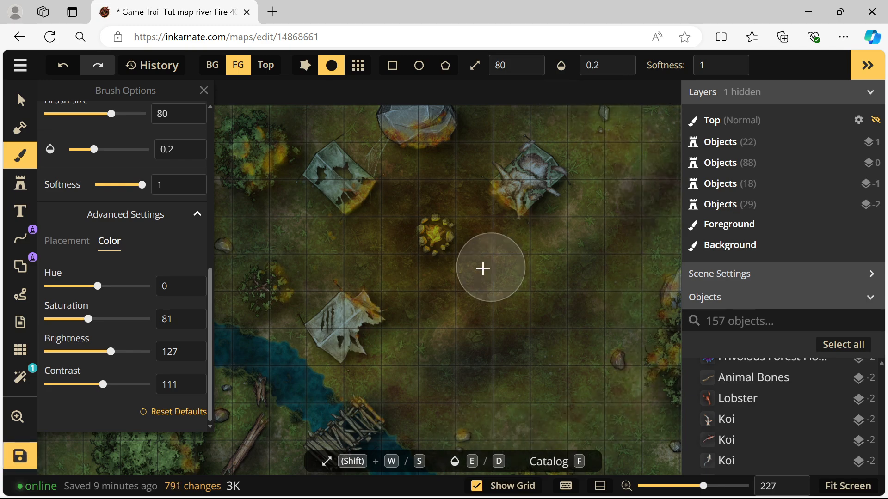
# Step: Wash the same faint firelight over the grass and foliage on the west side of the camp
pyautogui.scroll(-3, 478, 302)
pyautogui.scroll(-1, 513, 327)
pyautogui.moveTo(511, 231)
pyautogui.mouseDown()
pyautogui.moveTo(495, 198)
pyautogui.moveTo(337, 303)
pyautogui.moveTo(502, 183)
pyautogui.moveTo(579, 200)
pyautogui.moveTo(569, 174)
pyautogui.moveTo(563, 270)
pyautogui.moveTo(513, 139)
pyautogui.moveTo(299, 157)
pyautogui.moveTo(279, 208)
pyautogui.moveTo(259, 218)
pyautogui.moveTo(271, 227)
pyautogui.mouseUp()
pyautogui.moveTo(283, 246); pyautogui.dragTo(388, 251)
pyautogui.moveTo(335, 280)
pyautogui.mouseDown()
pyautogui.moveTo(376, 248)
pyautogui.moveTo(319, 270)
pyautogui.moveTo(370, 244)
pyautogui.moveTo(302, 254)
pyautogui.moveTo(351, 227)
pyautogui.moveTo(352, 201)
pyautogui.moveTo(371, 215)
pyautogui.moveTo(267, 182)
pyautogui.moveTo(314, 189)
pyautogui.moveTo(343, 154)
pyautogui.moveTo(366, 151)
pyautogui.moveTo(409, 151)
pyautogui.moveTo(443, 165)
pyautogui.moveTo(377, 141)
pyautogui.moveTo(372, 208)
pyautogui.moveTo(356, 155)
pyautogui.mouseUp()
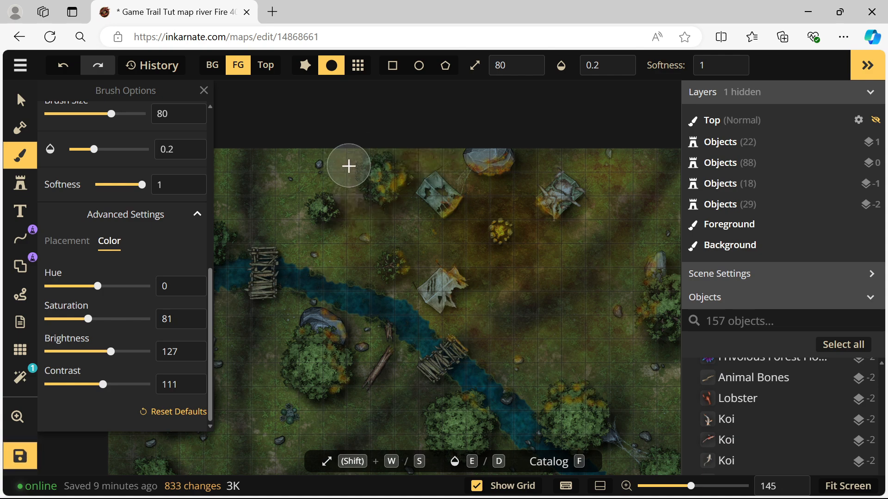
# Step: Wash faint firelight over the river's southwest bank, covering the area around the logs, central bridge and nearby trees
pyautogui.moveTo(313, 318)
pyautogui.mouseDown()
pyautogui.moveTo(364, 324)
pyautogui.moveTo(316, 316)
pyautogui.moveTo(350, 332)
pyautogui.moveTo(369, 363)
pyautogui.moveTo(379, 343)
pyautogui.moveTo(355, 372)
pyautogui.moveTo(411, 366)
pyautogui.moveTo(382, 386)
pyautogui.moveTo(332, 397)
pyautogui.moveTo(393, 391)
pyautogui.mouseUp()
pyautogui.click(432, 389)
pyautogui.click(442, 365)
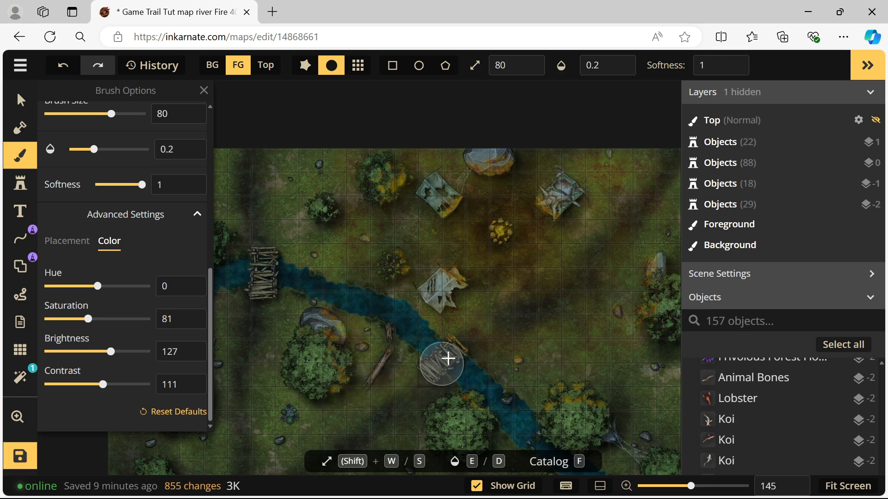
pyautogui.click(433, 370)
pyautogui.click(422, 396)
pyautogui.click(429, 399)
pyautogui.click(442, 398)
pyautogui.click(415, 393)
pyautogui.click(408, 405)
pyautogui.click(370, 393)
pyautogui.click(340, 385)
pyautogui.moveTo(388, 410)
pyautogui.mouseDown()
pyautogui.moveTo(309, 327)
pyautogui.moveTo(518, 311)
pyautogui.moveTo(471, 332)
pyautogui.moveTo(456, 350)
pyautogui.moveTo(482, 319)
pyautogui.moveTo(457, 299)
pyautogui.moveTo(534, 270)
pyautogui.moveTo(565, 229)
pyautogui.moveTo(571, 254)
pyautogui.moveTo(555, 290)
pyautogui.moveTo(526, 322)
pyautogui.moveTo(569, 273)
pyautogui.moveTo(571, 236)
pyautogui.moveTo(601, 151)
pyautogui.moveTo(598, 123)
pyautogui.moveTo(585, 199)
pyautogui.moveTo(319, 337)
pyautogui.moveTo(458, 280)
pyautogui.mouseUp()
pyautogui.click(407, 361)
pyautogui.click(388, 326)
pyautogui.click(369, 320)
pyautogui.scroll(-3, 357, 293)
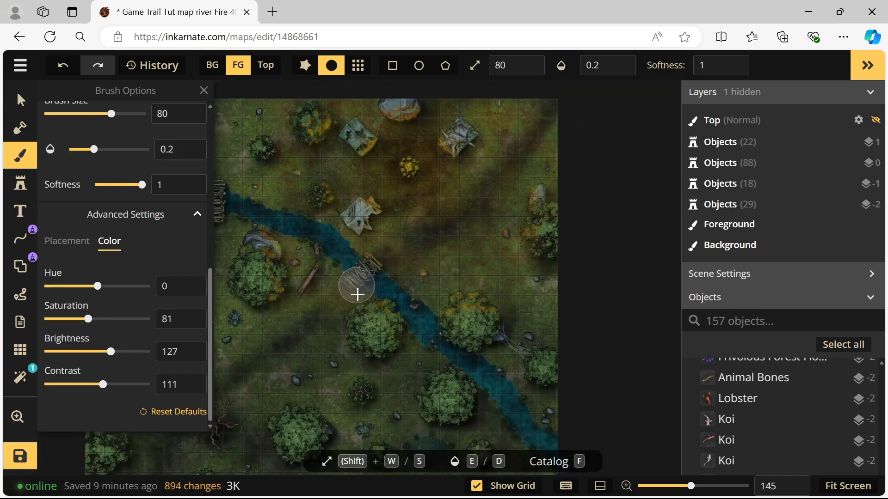
pyautogui.moveTo(329, 343); pyautogui.dragTo(420, 346)
# Step: On the Background layer, dab firelight on the riverbank tuft and central bridge with brush size 7 and opacity 0.7
pyautogui.click(212, 67)
pyautogui.scroll(7, 442, 282)
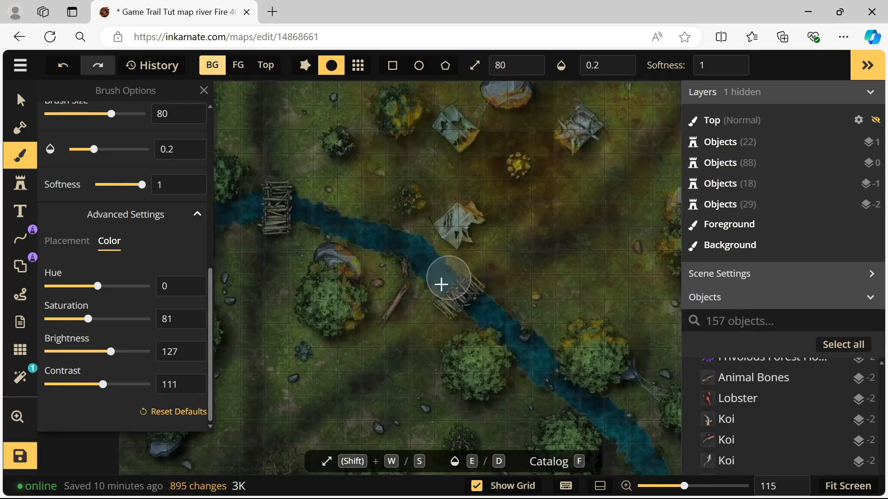
pyautogui.click(509, 65)
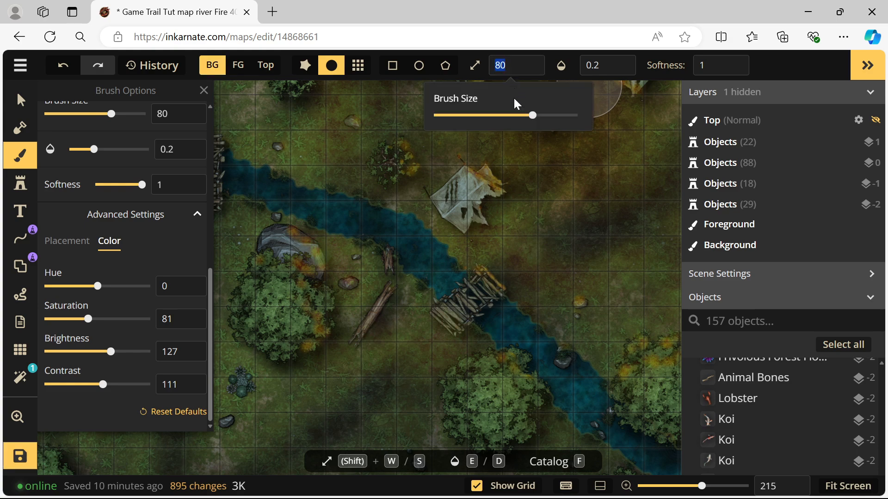
pyautogui.write('7')
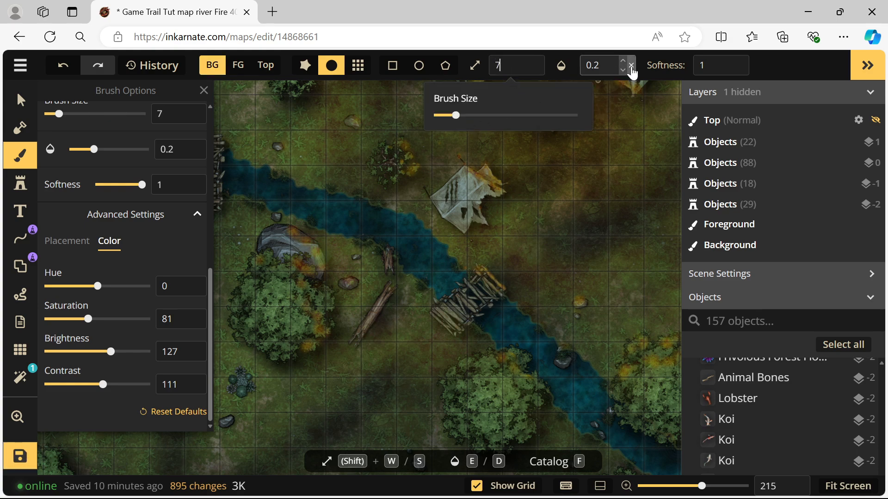
pyautogui.click(611, 65)
pyautogui.click(630, 116)
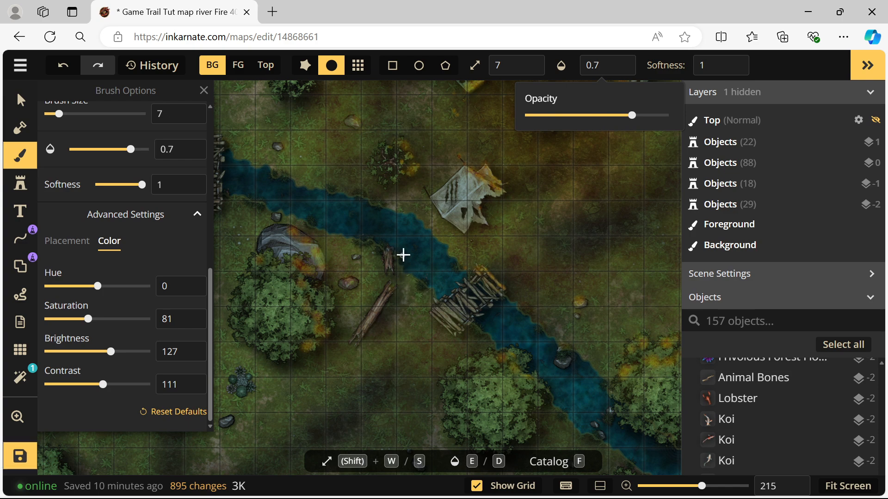
pyautogui.scroll(5, 403, 254)
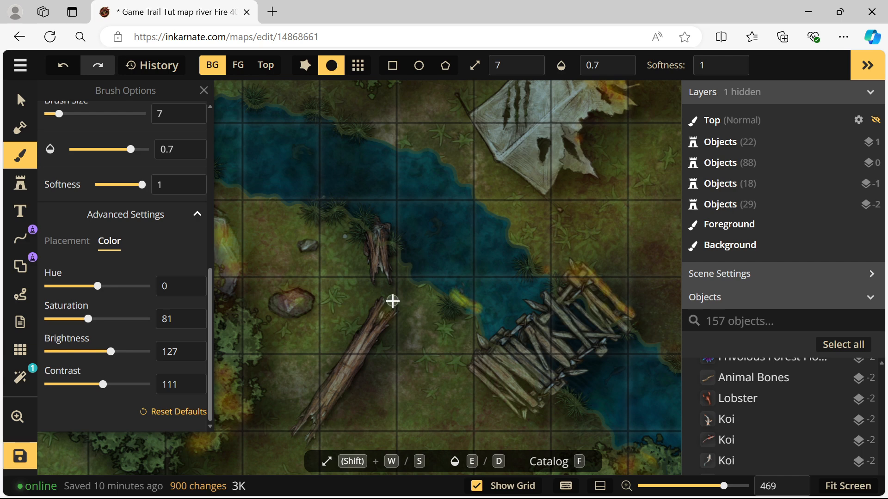
pyautogui.hotkey('ctrl', 'z')
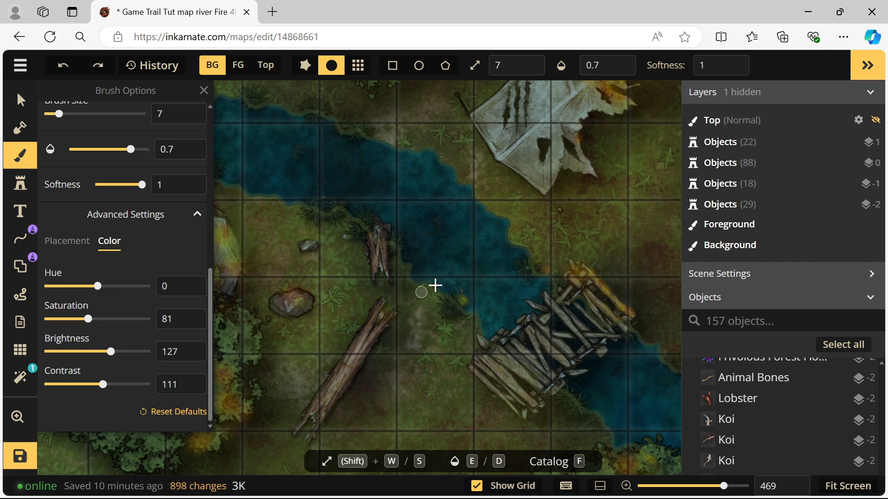
pyautogui.click(463, 303)
pyautogui.click(455, 296)
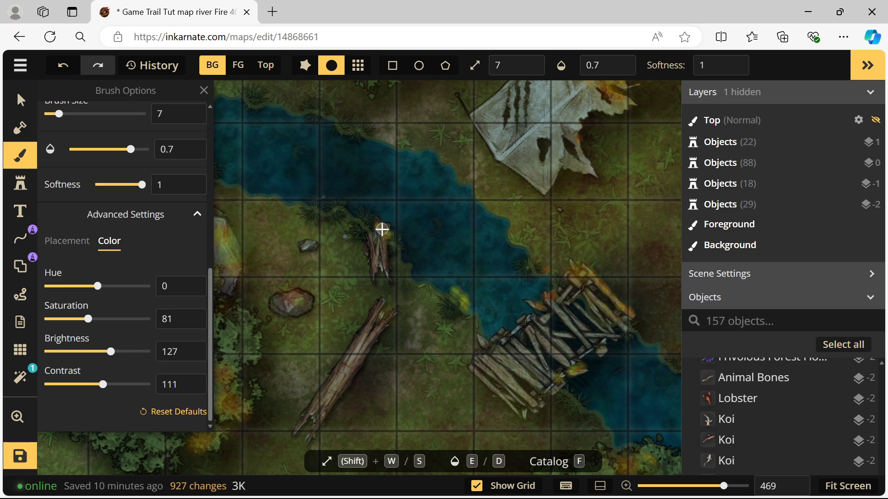
# Step: Undo the last dab on the broken stump and add firelight near the upper end of the fallen log
pyautogui.hotkey('ctrl', 'z')
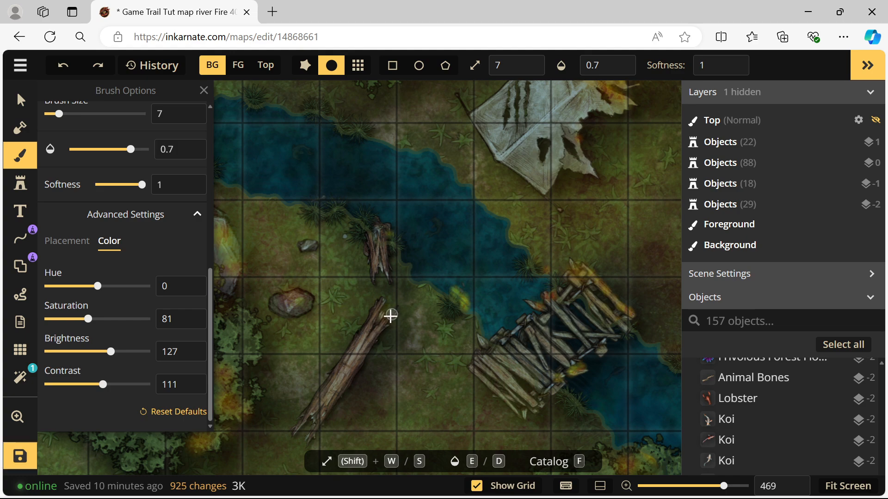
pyautogui.click(386, 328)
pyautogui.click(384, 327)
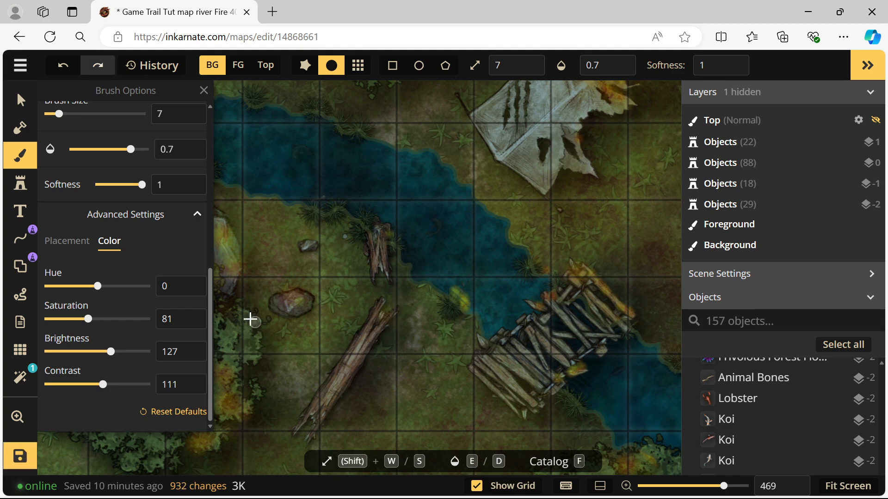
# Step: Dab firelight along the riverbank edges on both sides of the central bridge and on the rock in the river
pyautogui.moveTo(304, 245); pyautogui.dragTo(523, 318)
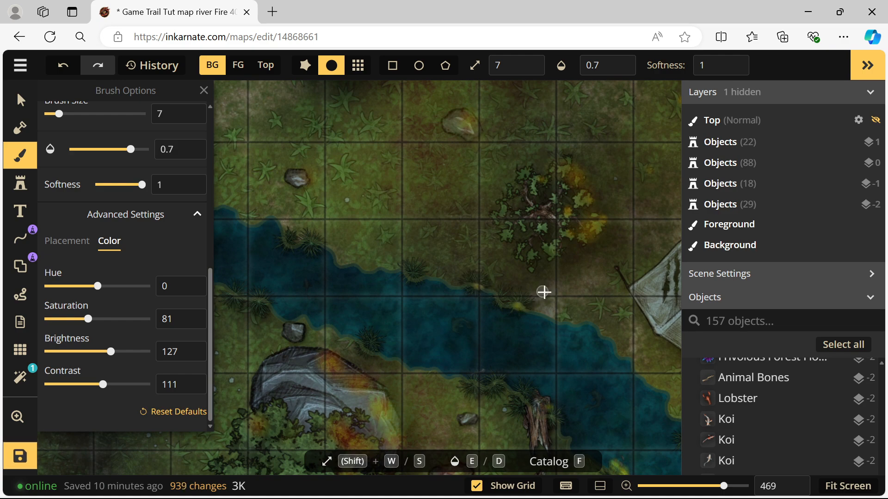
pyautogui.moveTo(543, 292); pyautogui.dragTo(434, 228)
pyautogui.moveTo(526, 220); pyautogui.dragTo(348, 345)
pyautogui.moveTo(480, 429); pyautogui.dragTo(411, 263)
pyautogui.moveTo(485, 382); pyautogui.dragTo(388, 193)
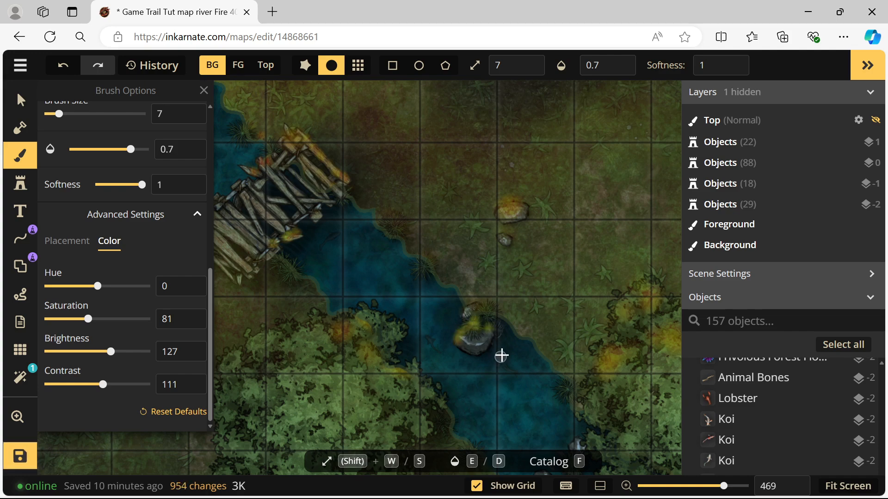
# Step: Dab firelight on the fire-facing foliage of the tree south of the bridge and the small river rocks downstream
pyautogui.scroll(-2, 501, 355)
pyautogui.moveTo(463, 402); pyautogui.dragTo(476, 300)
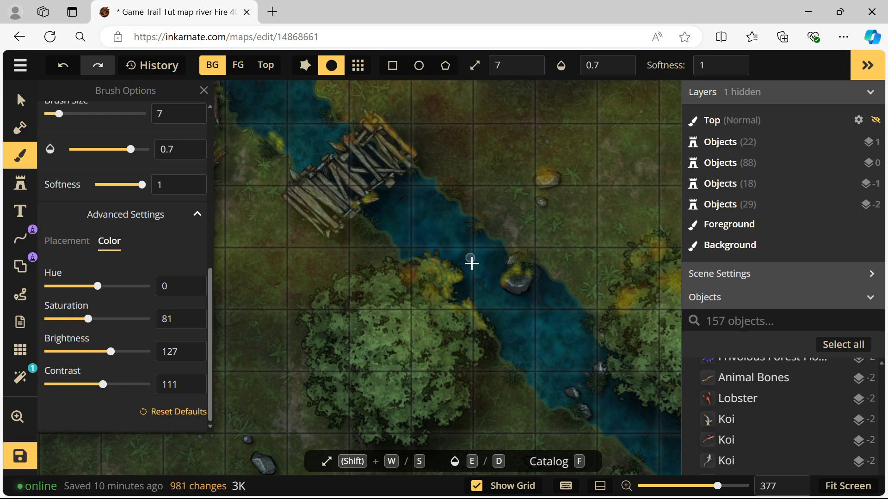
pyautogui.scroll(-2, 470, 259)
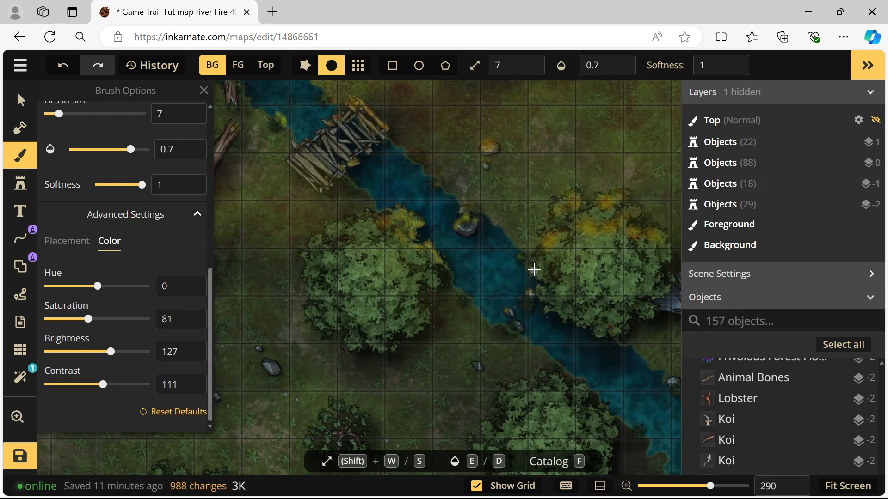
# Step: Set the brush to the Foreground layer with the near-black texture, brush size 80 and opacity 0.27
pyautogui.scroll(-4, 357, 307)
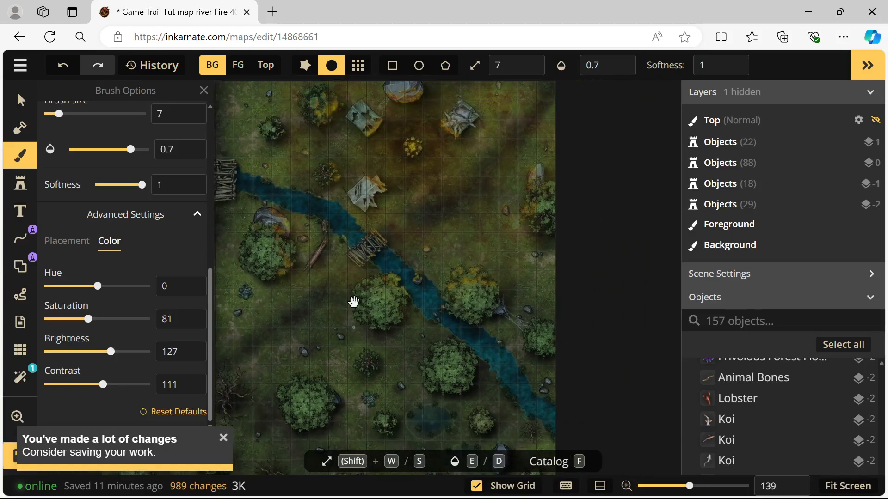
pyautogui.moveTo(390, 364); pyautogui.dragTo(393, 347)
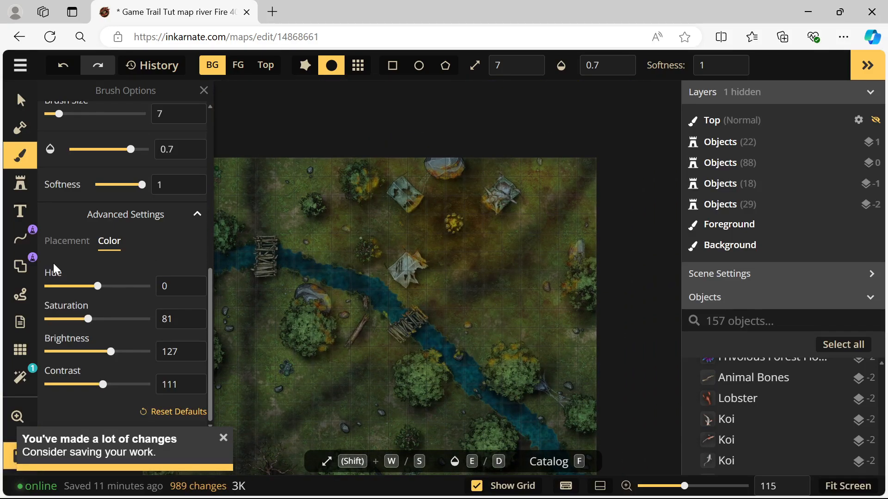
pyautogui.click(34, 167)
pyautogui.click(238, 69)
pyautogui.click(27, 170)
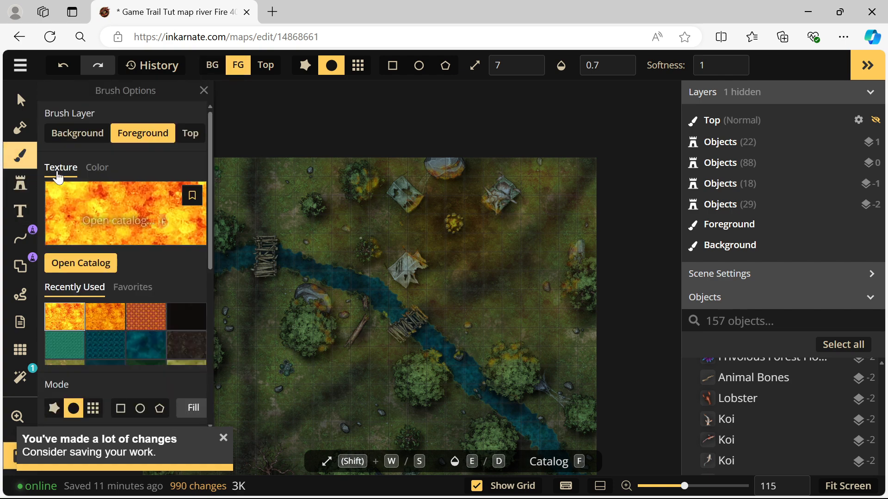
pyautogui.click(132, 222)
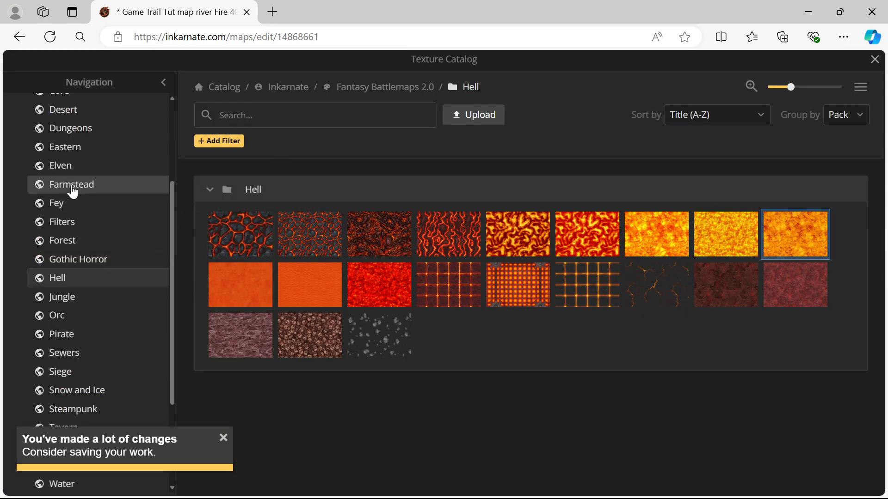
pyautogui.scroll(3, 70, 196)
pyautogui.click(63, 229)
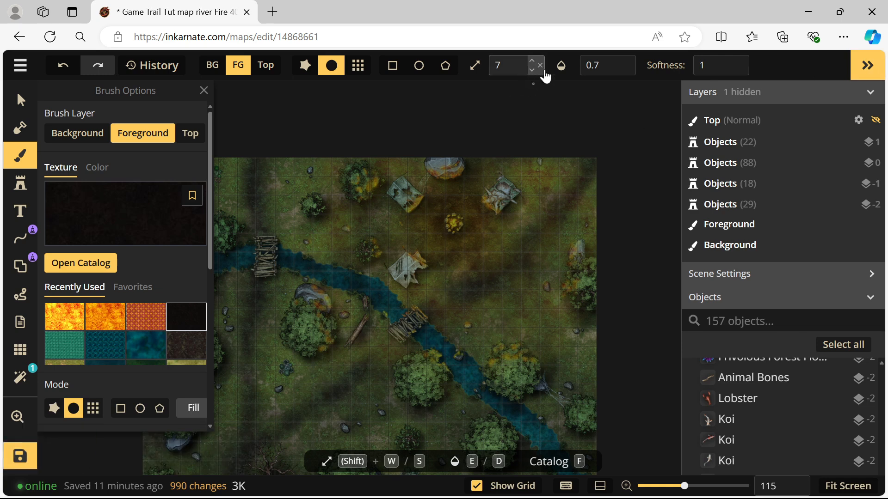
pyautogui.click(539, 65)
pyautogui.click(592, 66)
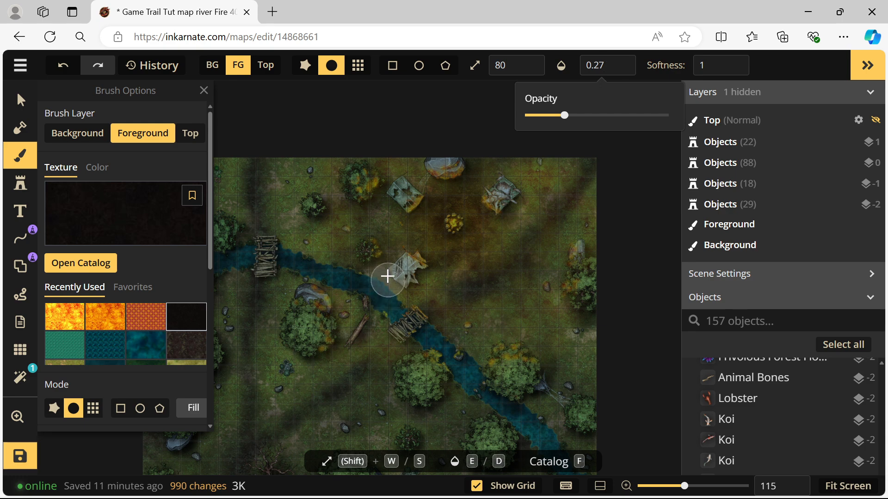
# Step: Dab dark shadow on the river-facing side of the tent north of the central bridge, away from the fire
pyautogui.scroll(1, 402, 283)
pyautogui.click(402, 283)
pyautogui.scroll(3, 384, 294)
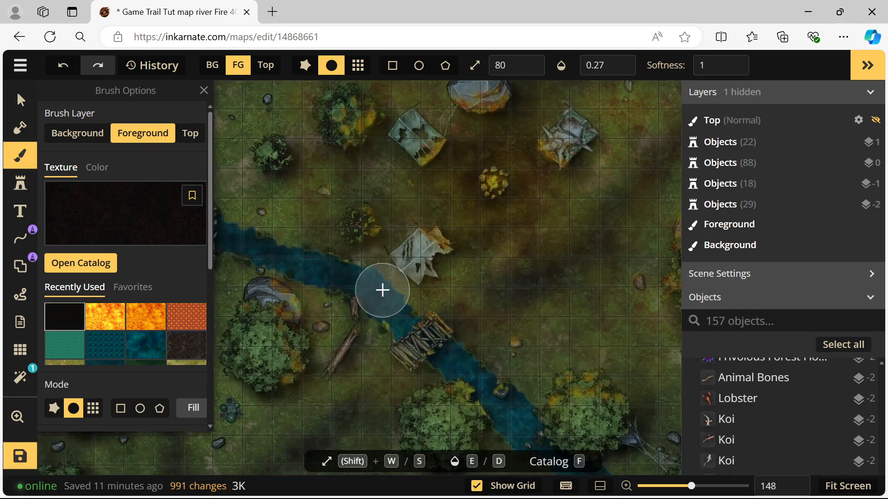
pyautogui.click(404, 280)
pyautogui.click(394, 284)
pyautogui.click(392, 285)
pyautogui.click(398, 274)
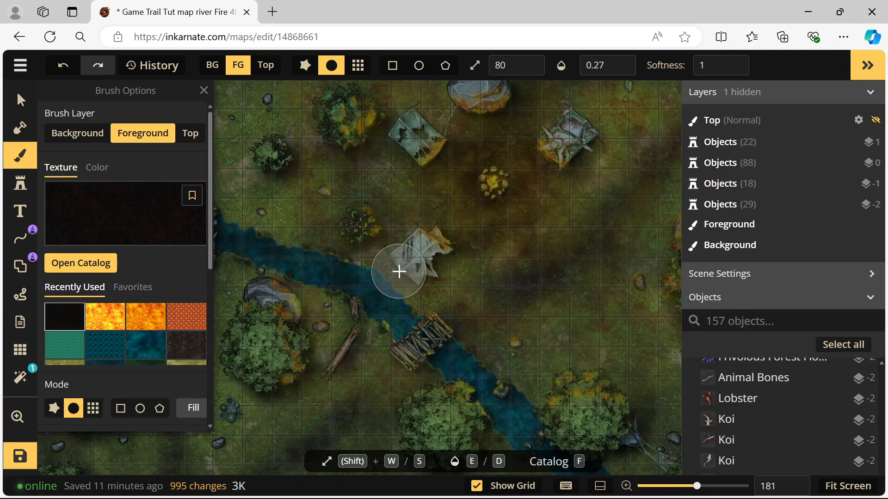
pyautogui.click(405, 266)
pyautogui.click(414, 256)
pyautogui.click(400, 274)
pyautogui.click(392, 283)
pyautogui.click(399, 273)
pyautogui.click(410, 264)
pyautogui.click(402, 275)
pyautogui.click(387, 293)
# Step: Dab shadow across the river and behind the broken stump and fallen log on the southwest bank
pyautogui.click(359, 320)
pyautogui.click(352, 323)
pyautogui.click(342, 331)
pyautogui.click(328, 349)
pyautogui.click(306, 348)
pyautogui.click(307, 338)
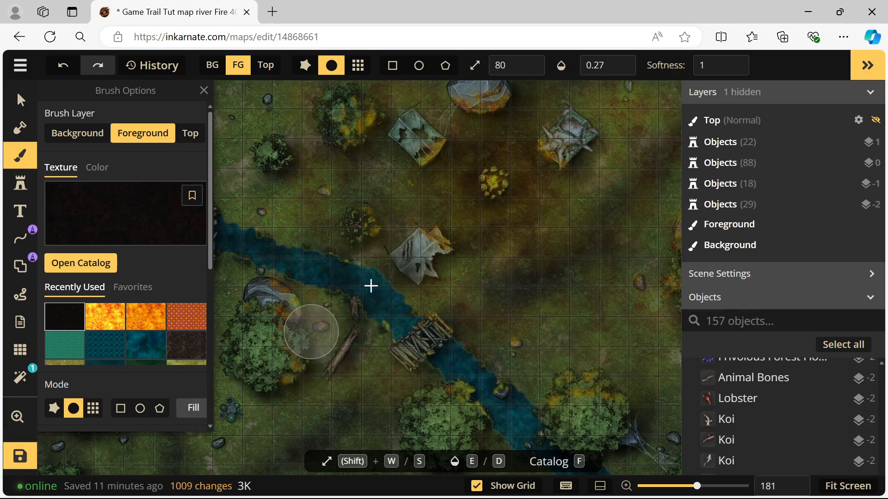
# Step: Darken the side of the small bush west of the campfire facing away from the fire and the ground beyond it
pyautogui.click(350, 233)
pyautogui.click(339, 234)
pyautogui.click(327, 237)
pyautogui.click(308, 245)
pyautogui.click(301, 248)
pyautogui.click(290, 245)
pyautogui.click(292, 240)
pyautogui.press('space')
pyautogui.moveTo(322, 224); pyautogui.dragTo(415, 296)
pyautogui.click(343, 220)
pyautogui.click(335, 218)
# Step: Dab shadow on the outer foliage of the large tree northwest of the campfire, opposite the firelight
pyautogui.click(414, 190)
pyautogui.click(405, 171)
pyautogui.click(396, 164)
pyautogui.click(392, 163)
pyautogui.click(412, 174)
pyautogui.click(417, 163)
pyautogui.click(403, 177)
pyautogui.click(404, 191)
# Step: Darken the back of the tent northwest of the campfire and the area between it and the neighbouring tree
pyautogui.click(516, 187)
pyautogui.click(494, 191)
pyautogui.click(479, 185)
pyautogui.click(469, 176)
pyautogui.click(455, 163)
pyautogui.click(474, 182)
pyautogui.click(498, 179)
pyautogui.click(479, 168)
pyautogui.click(507, 184)
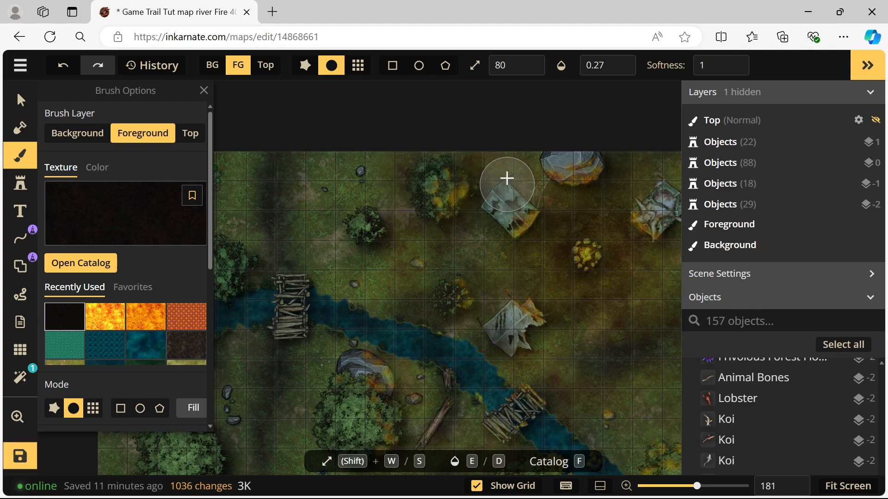
pyautogui.click(494, 167)
pyautogui.click(491, 162)
pyautogui.click(458, 155)
pyautogui.click(492, 185)
pyautogui.click(471, 183)
pyautogui.click(462, 174)
pyautogui.click(450, 163)
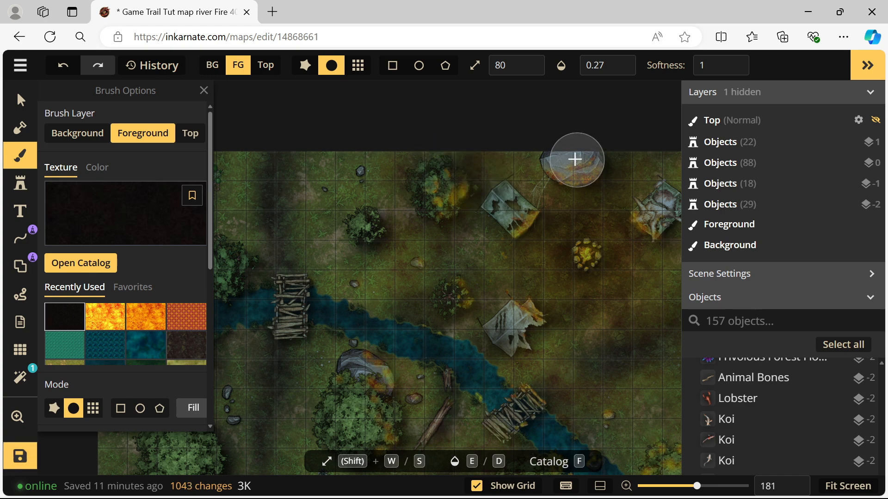
# Step: Dab shadow along the back edge of the large rock at the map's northern border
pyautogui.click(548, 143)
pyautogui.click(565, 143)
pyautogui.click(581, 144)
pyautogui.click(603, 144)
pyautogui.click(569, 146)
pyautogui.click(544, 148)
pyautogui.click(543, 150)
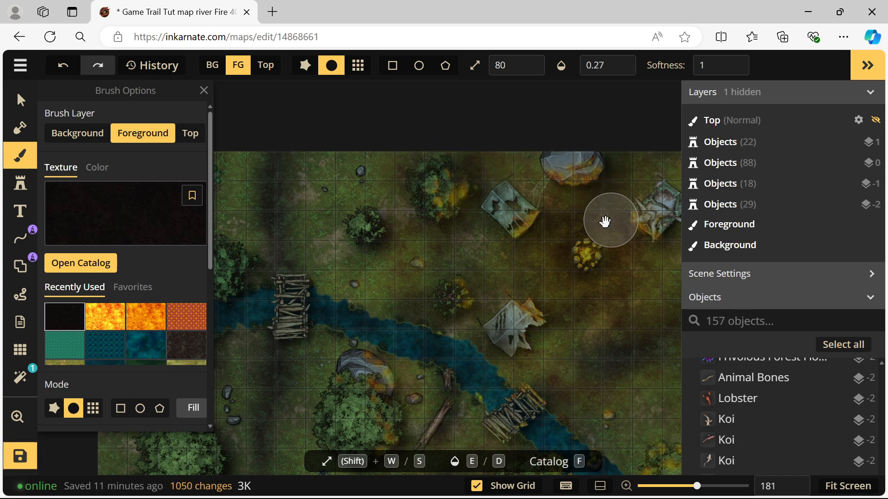
# Step: Build up dark shadow on the back and outer side of the tent northeast of the campfire
pyautogui.moveTo(610, 221); pyautogui.dragTo(512, 226)
pyautogui.click(514, 216)
pyautogui.click(519, 201)
pyautogui.click(525, 190)
pyautogui.click(534, 184)
pyautogui.click(545, 176)
pyautogui.click(557, 167)
pyautogui.click(532, 194)
pyautogui.click(506, 220)
pyautogui.click(504, 222)
pyautogui.click(544, 177)
pyautogui.click(554, 167)
pyautogui.click(526, 205)
pyautogui.click(527, 220)
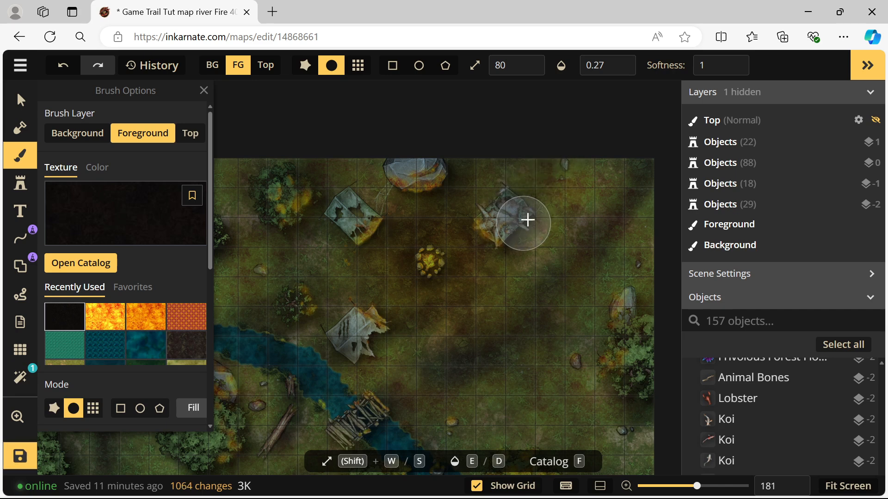
pyautogui.click(538, 203)
pyautogui.click(511, 191)
pyautogui.click(508, 192)
pyautogui.click(494, 198)
pyautogui.click(546, 182)
pyautogui.click(550, 176)
pyautogui.click(554, 170)
# Step: Deepen the shadow on the outer sides of the northwest tent and the tent beside the river
pyautogui.click(357, 184)
pyautogui.click(334, 204)
pyautogui.click(334, 230)
pyautogui.click(349, 327)
pyautogui.click(322, 335)
pyautogui.click(330, 324)
pyautogui.click(341, 355)
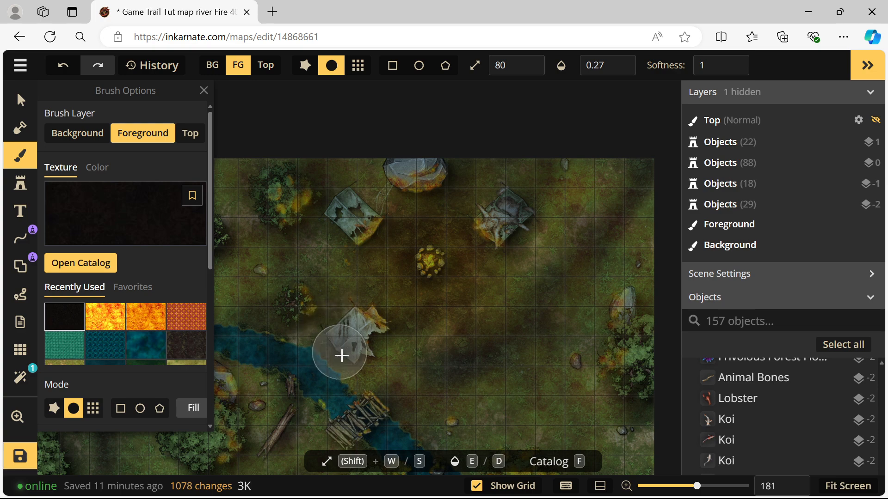
pyautogui.click(352, 363)
pyautogui.click(364, 367)
pyautogui.click(366, 360)
pyautogui.click(366, 360)
# Step: Dab shadow behind the rock at the map's eastern border and on the far side of the tree below it
pyautogui.moveTo(407, 384); pyautogui.dragTo(357, 301)
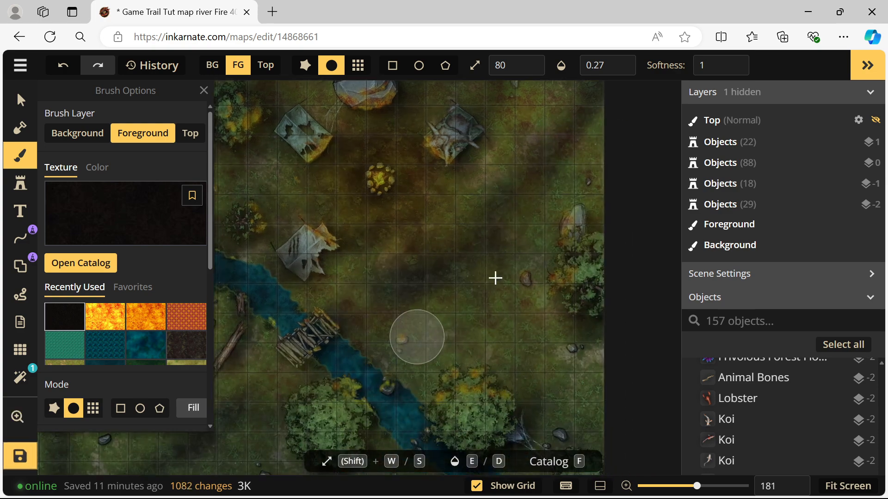
pyautogui.click(605, 237)
pyautogui.click(604, 227)
pyautogui.click(604, 237)
pyautogui.click(606, 228)
pyautogui.click(564, 282)
pyautogui.click(538, 296)
pyautogui.click(564, 296)
pyautogui.click(614, 327)
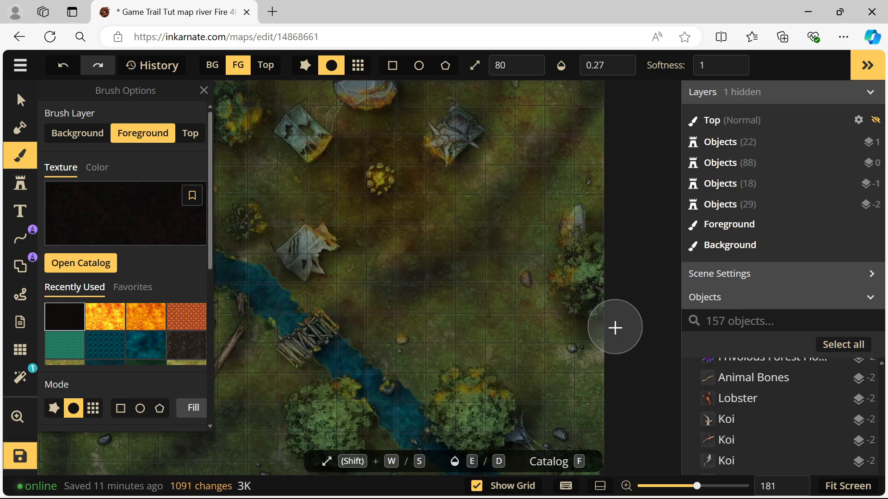
pyautogui.click(595, 335)
pyautogui.click(579, 327)
pyautogui.click(602, 342)
pyautogui.click(568, 358)
# Step: Darken the lower foliage of the tree on the east bank, opposite its firelit top
pyautogui.moveTo(512, 400); pyautogui.dragTo(517, 318)
pyautogui.click(503, 331)
pyautogui.click(489, 339)
pyautogui.click(462, 346)
pyautogui.click(449, 344)
pyautogui.click(442, 345)
pyautogui.click(497, 337)
pyautogui.click(479, 325)
pyautogui.click(510, 335)
pyautogui.click(512, 342)
pyautogui.click(486, 360)
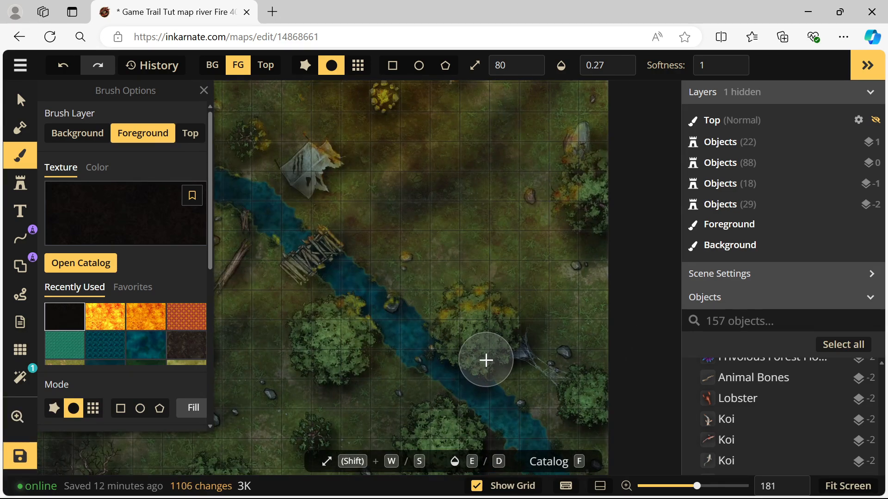
# Step: Dab shadow on the foliage of the tree south of the central bridge and the outer edge of the east-bank tree
pyautogui.click(324, 343)
pyautogui.click(329, 352)
pyautogui.click(304, 328)
pyautogui.click(335, 353)
pyautogui.click(365, 356)
pyautogui.click(299, 326)
pyautogui.click(362, 346)
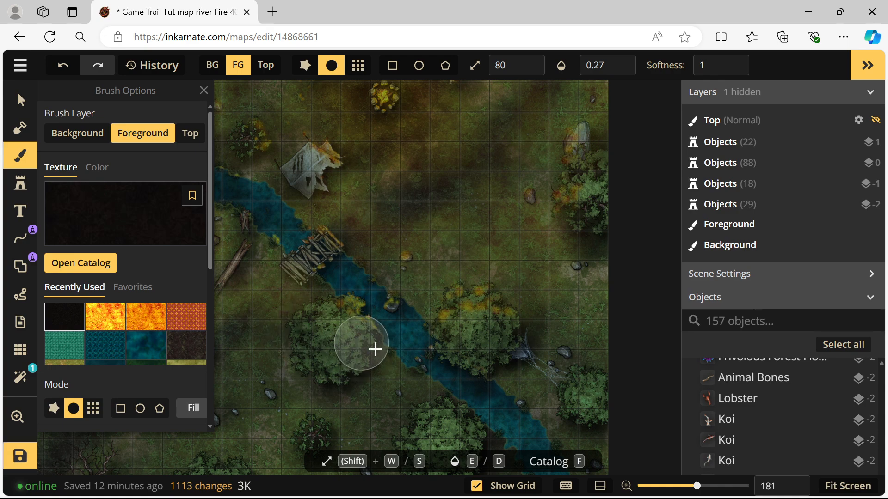
pyautogui.click(344, 337)
pyautogui.click(325, 319)
pyautogui.click(340, 363)
pyautogui.click(523, 336)
pyautogui.click(513, 319)
# Step: Dab shadow on the foliage of the tree below the large rock on the southwest bank
pyautogui.moveTo(450, 274)
pyautogui.mouseDown()
pyautogui.moveTo(452, 286)
pyautogui.moveTo(607, 395)
pyautogui.mouseUp()
pyautogui.moveTo(428, 344); pyautogui.dragTo(474, 239)
pyautogui.click(365, 291)
pyautogui.click(359, 264)
pyautogui.click(352, 268)
pyautogui.click(346, 287)
pyautogui.click(375, 324)
pyautogui.click(360, 287)
pyautogui.click(351, 251)
pyautogui.click(353, 223)
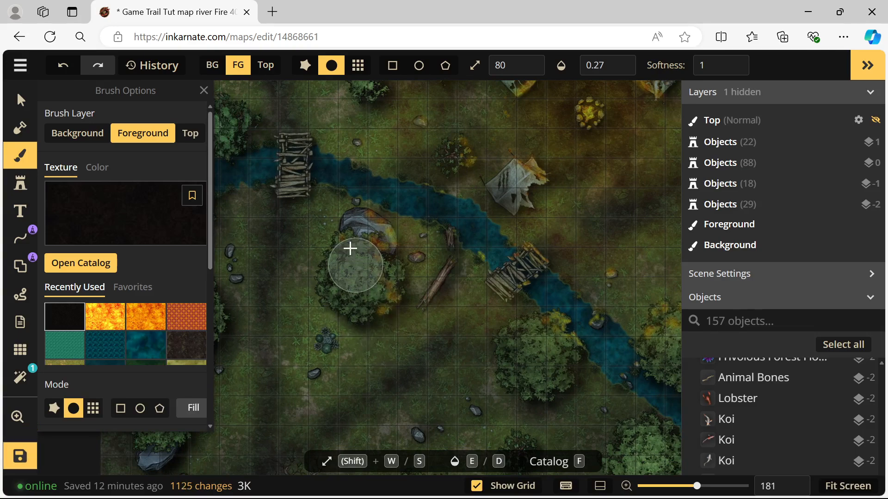
# Step: Dab shadow along the west side of the large rock and the tree on the southwest bank
pyautogui.click(344, 257)
pyautogui.click(345, 234)
pyautogui.click(349, 227)
pyautogui.click(344, 242)
pyautogui.click(342, 255)
pyautogui.click(337, 235)
# Step: Dab shadow down the length of the western bridge
pyautogui.moveTo(332, 215)
pyautogui.mouseDown()
pyautogui.moveTo(334, 262)
pyautogui.moveTo(370, 356)
pyautogui.mouseUp()
pyautogui.click(336, 260)
pyautogui.click(337, 280)
pyautogui.click(340, 303)
pyautogui.click(352, 340)
# Step: Dab shadow on and around the small bush northeast of the western bridge, including the ground beside it
pyautogui.click(377, 227)
pyautogui.click(398, 227)
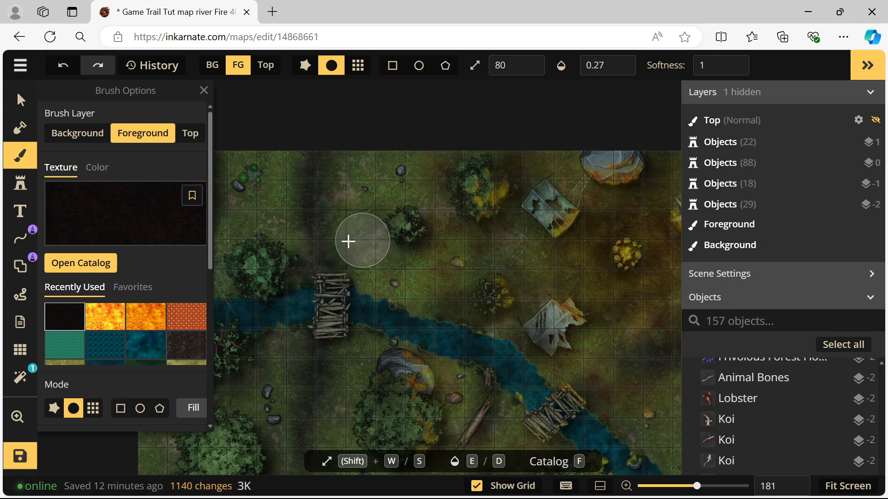
pyautogui.click(351, 241)
pyautogui.click(331, 246)
pyautogui.click(377, 226)
pyautogui.click(359, 226)
pyautogui.click(406, 225)
pyautogui.click(331, 181)
pyautogui.click(389, 196)
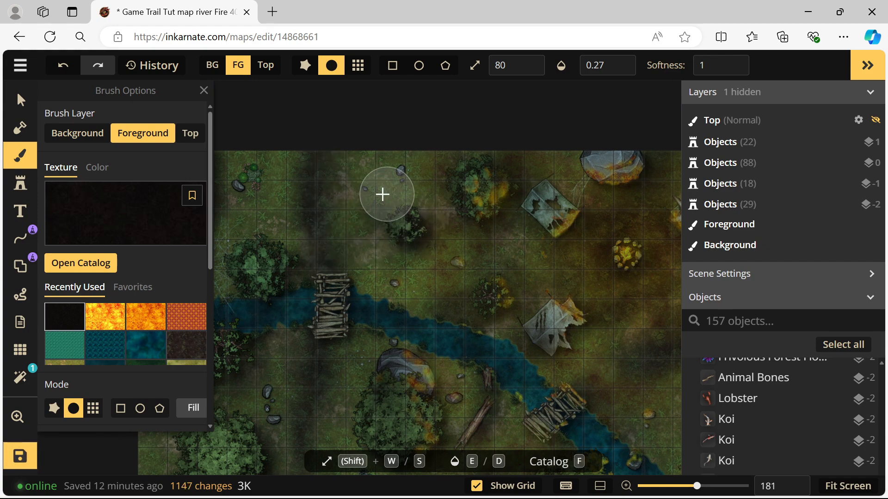
pyautogui.click(369, 187)
pyautogui.click(410, 256)
pyautogui.click(377, 245)
# Step: Darken the outer foliage of the tree northwest of the camp, opposite its firelit side
pyautogui.click(437, 210)
pyautogui.click(456, 169)
pyautogui.click(445, 157)
pyautogui.click(481, 166)
# Step: Dab shadow on the far side of the rock at the map's northern border and behind the northwest tent
pyautogui.click(562, 163)
pyautogui.click(565, 153)
pyautogui.click(588, 146)
pyautogui.click(575, 146)
pyautogui.click(531, 181)
pyautogui.click(526, 177)
pyautogui.click(511, 162)
pyautogui.click(505, 159)
# Step: Dab shadow on the riverward side of the shrub and behind the southwest tent
pyautogui.click(522, 334)
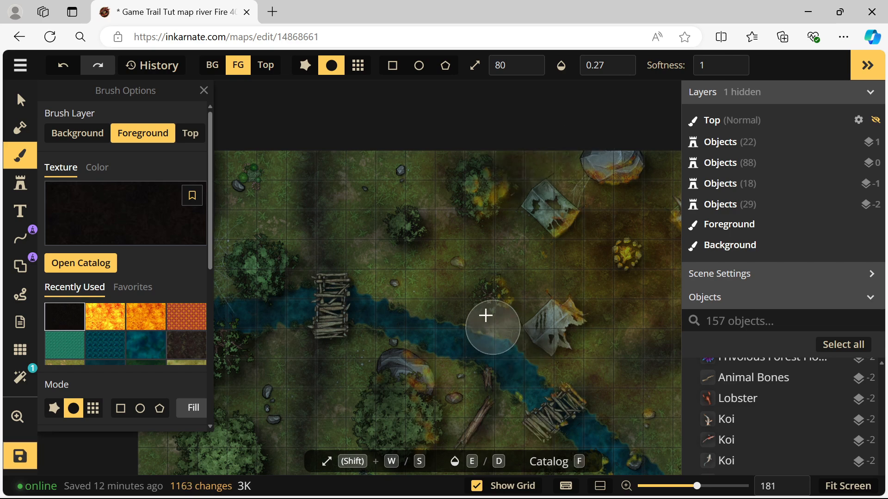
pyautogui.click(486, 300)
pyautogui.click(473, 321)
pyautogui.click(490, 302)
pyautogui.click(513, 324)
pyautogui.click(522, 333)
pyautogui.click(541, 351)
pyautogui.click(559, 363)
pyautogui.click(545, 358)
pyautogui.click(532, 354)
pyautogui.click(521, 356)
# Step: Dab shadow behind the northeast tent and on the ground beyond it
pyautogui.moveTo(613, 378); pyautogui.dragTo(430, 392)
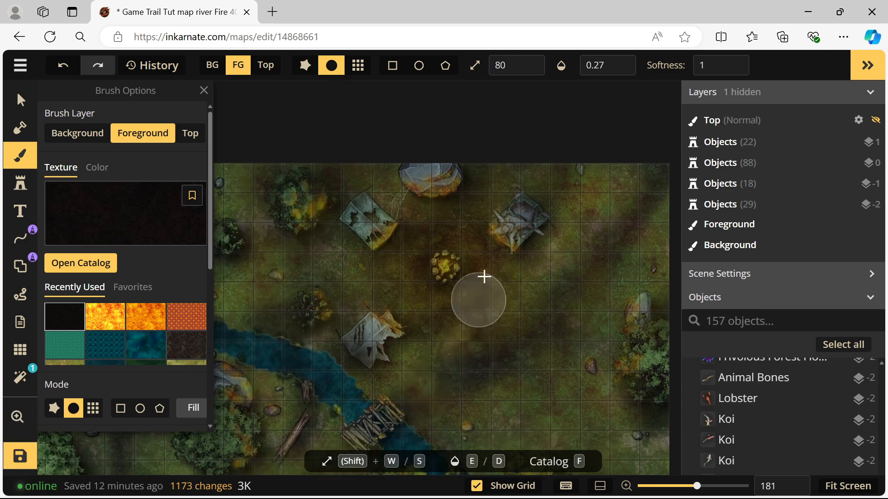
pyautogui.click(596, 162)
pyautogui.click(584, 170)
pyautogui.click(541, 208)
pyautogui.click(526, 224)
pyautogui.click(525, 202)
pyautogui.click(525, 198)
pyautogui.click(592, 270)
# Step: Dab shadow on the outer side of the rock and tree at the map's eastern border
pyautogui.click(652, 334)
pyautogui.click(656, 315)
pyautogui.click(655, 353)
pyautogui.scroll(-6, 377, 370)
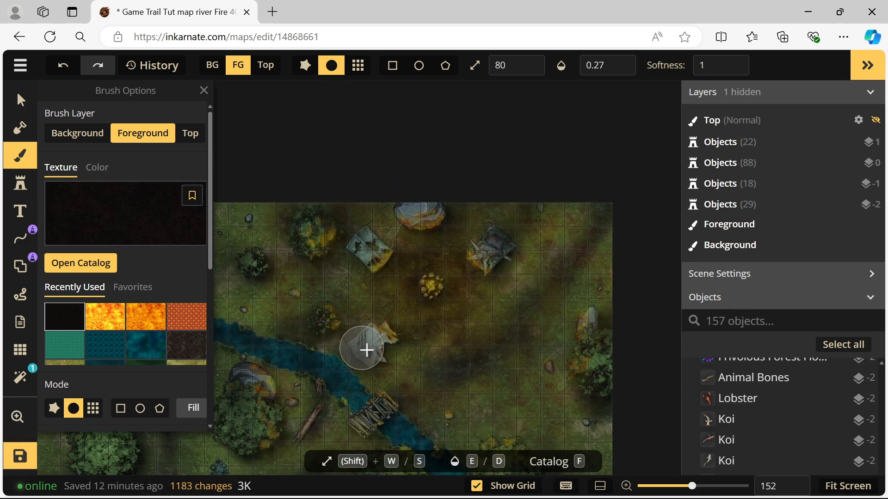
# Step: Set the brush size to 11 and paint small shadows on the outer side of the campfire's ring of stones
pyautogui.click(499, 65)
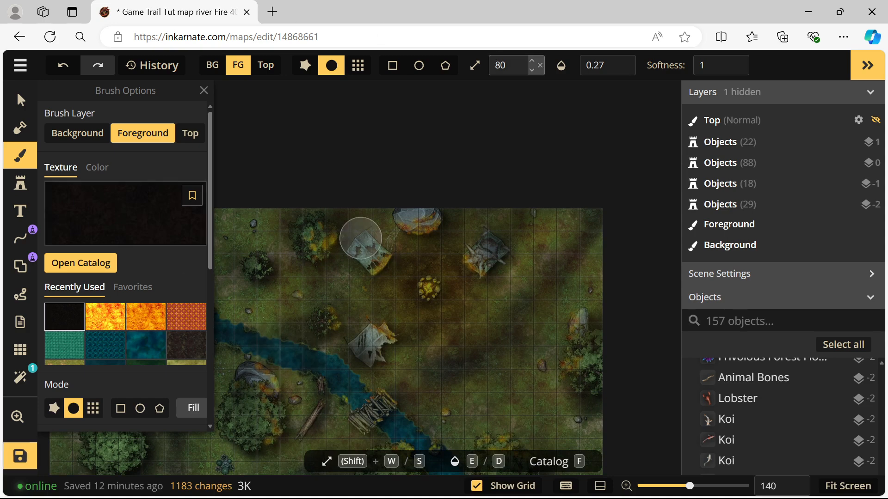
pyautogui.click(478, 115)
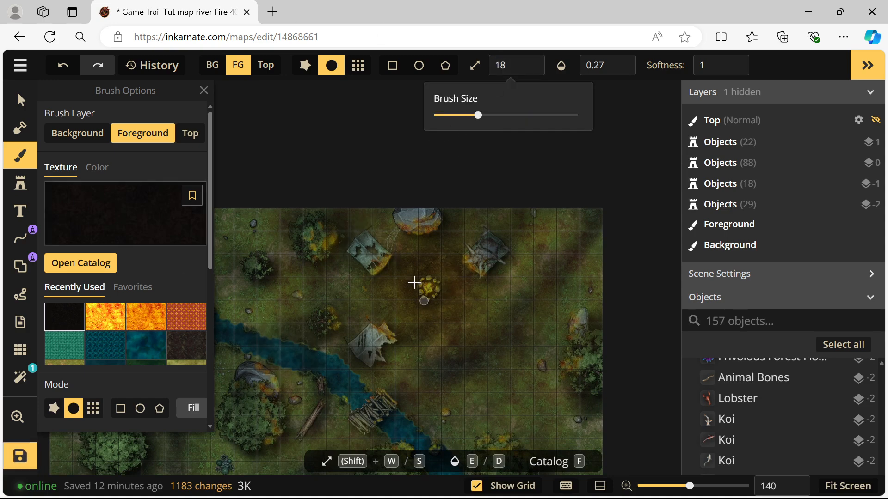
pyautogui.scroll(10, 440, 321)
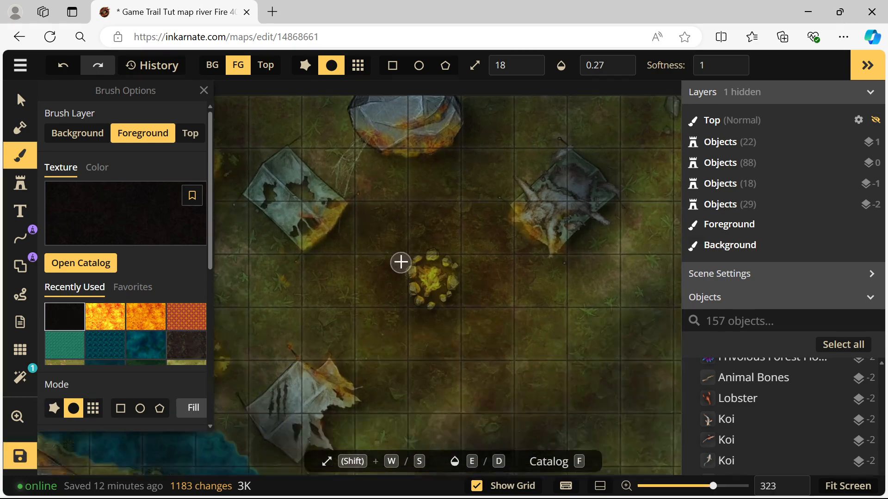
pyautogui.scroll(2, 400, 262)
pyautogui.click(500, 65)
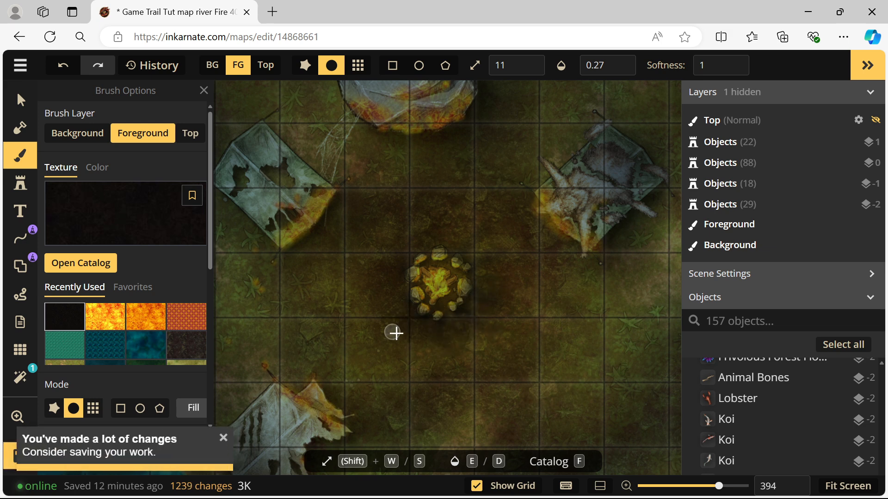
pyautogui.moveTo(420, 306); pyautogui.dragTo(414, 298)
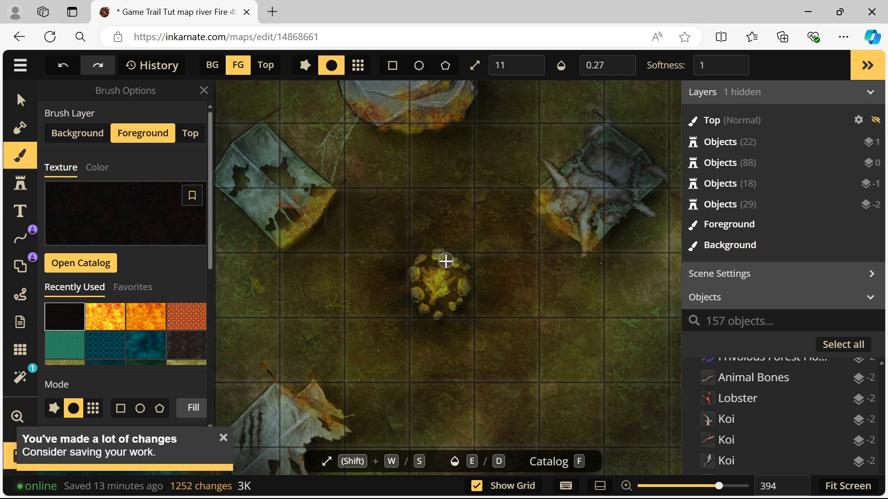
pyautogui.moveTo(442, 218)
pyautogui.mouseDown()
pyautogui.moveTo(432, 296)
pyautogui.moveTo(426, 279)
pyautogui.moveTo(451, 244)
pyautogui.moveTo(445, 252)
pyautogui.moveTo(457, 211)
pyautogui.moveTo(437, 263)
pyautogui.moveTo(442, 229)
pyautogui.mouseUp()
pyautogui.moveTo(443, 229)
pyautogui.mouseDown()
pyautogui.moveTo(403, 272)
pyautogui.moveTo(375, 277)
pyautogui.mouseUp()
pyautogui.moveTo(425, 294)
pyautogui.mouseDown()
pyautogui.moveTo(391, 308)
pyautogui.moveTo(422, 311)
pyautogui.moveTo(402, 348)
pyautogui.moveTo(420, 313)
pyautogui.moveTo(448, 343)
pyautogui.moveTo(457, 300)
pyautogui.moveTo(493, 307)
pyautogui.moveTo(462, 289)
pyautogui.moveTo(462, 269)
pyautogui.moveTo(529, 235)
pyautogui.moveTo(454, 261)
pyautogui.moveTo(470, 241)
pyautogui.moveTo(458, 264)
pyautogui.moveTo(495, 247)
pyautogui.moveTo(467, 265)
pyautogui.moveTo(454, 247)
pyautogui.moveTo(441, 262)
pyautogui.moveTo(454, 228)
pyautogui.moveTo(426, 240)
pyautogui.mouseUp()
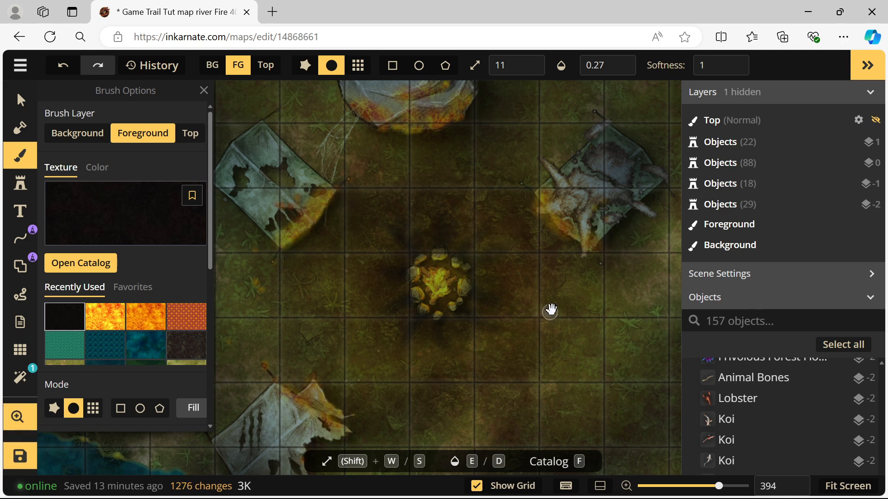
# Step: Set the brush size to 80 and paint shadow from the back of the northeast tent outward
pyautogui.moveTo(568, 294); pyautogui.dragTo(435, 364)
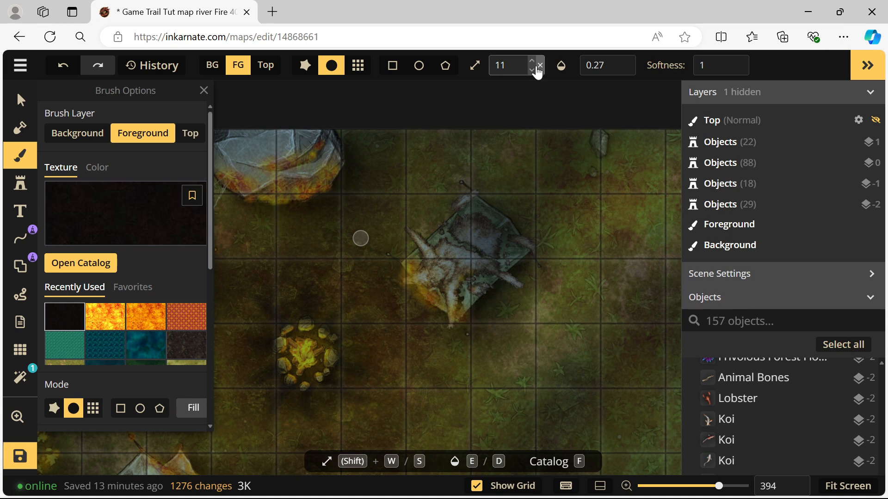
pyautogui.click(538, 63)
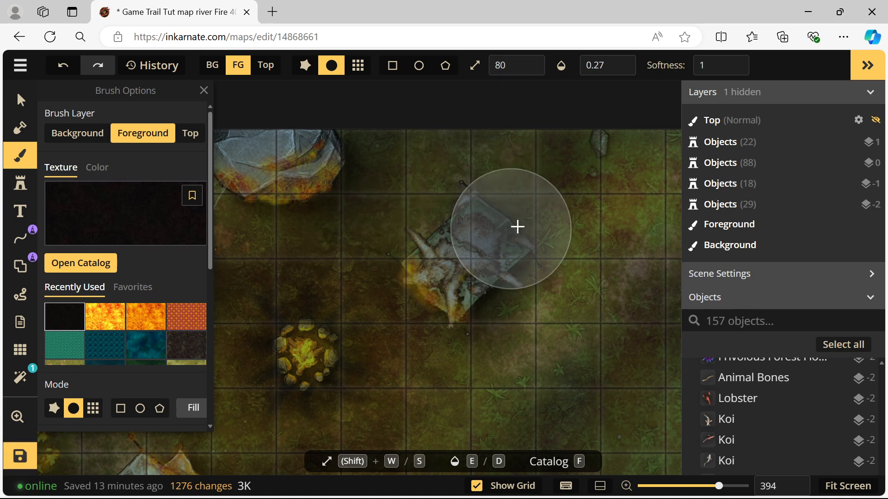
pyautogui.moveTo(498, 219)
pyautogui.mouseDown()
pyautogui.moveTo(606, 105)
pyautogui.moveTo(495, 215)
pyautogui.moveTo(620, 112)
pyautogui.moveTo(522, 216)
pyautogui.moveTo(508, 220)
pyautogui.moveTo(631, 108)
pyautogui.mouseUp()
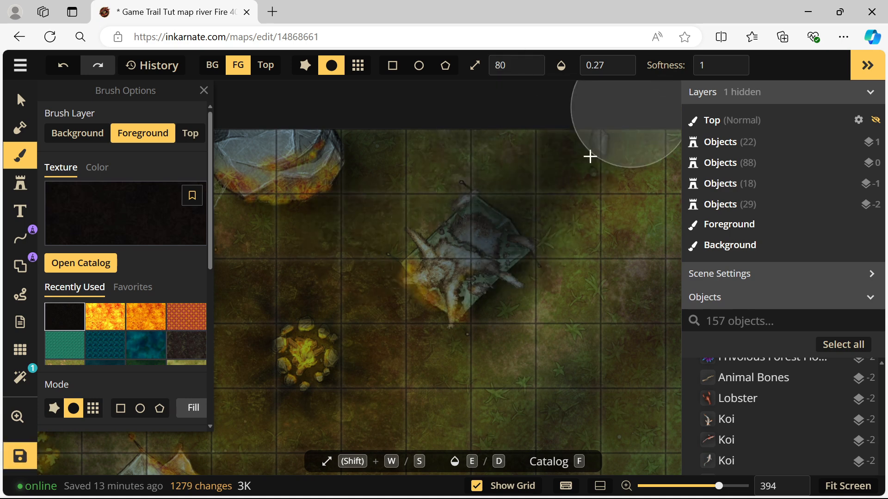
# Step: Paint shadow from the back of the northwest tent outward across the ground and nearby tree
pyautogui.press('space')
pyautogui.moveTo(287, 286); pyautogui.dragTo(624, 360)
pyautogui.moveTo(444, 303); pyautogui.dragTo(309, 170)
pyautogui.moveTo(309, 169)
pyautogui.mouseDown()
pyautogui.moveTo(390, 269)
pyautogui.moveTo(331, 224)
pyautogui.mouseUp()
pyautogui.moveTo(239, 286)
pyautogui.mouseDown()
pyautogui.moveTo(220, 184)
pyautogui.moveTo(174, 151)
pyautogui.mouseUp()
pyautogui.moveTo(367, 337)
pyautogui.mouseDown()
pyautogui.moveTo(416, 301)
pyautogui.moveTo(325, 391)
pyautogui.moveTo(448, 299)
pyautogui.moveTo(321, 393)
pyautogui.moveTo(489, 184)
pyautogui.mouseUp()
# Step: Paint shadow on the far side of the small bush and the shrub west of the camp
pyautogui.press('space')
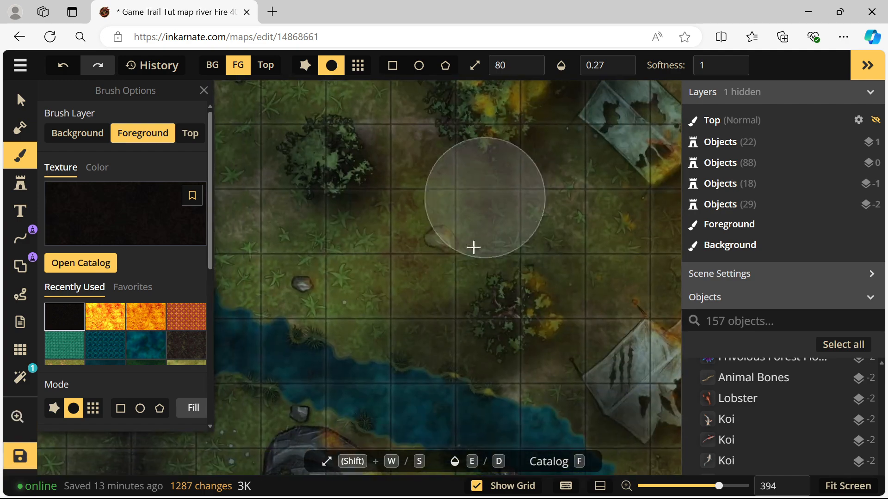
pyautogui.moveTo(270, 139)
pyautogui.mouseDown()
pyautogui.moveTo(285, 158)
pyautogui.moveTo(274, 149)
pyautogui.mouseUp()
pyautogui.moveTo(495, 355)
pyautogui.mouseDown()
pyautogui.moveTo(480, 338)
pyautogui.moveTo(424, 370)
pyautogui.moveTo(476, 346)
pyautogui.mouseUp()
# Step: Paint shadow behind the southwest tent, across the riverbank and water
pyautogui.press('space')
pyautogui.moveTo(477, 345)
pyautogui.mouseDown()
pyautogui.moveTo(412, 385)
pyautogui.moveTo(326, 222)
pyautogui.mouseUp()
pyautogui.moveTo(398, 296)
pyautogui.mouseDown()
pyautogui.moveTo(430, 269)
pyautogui.moveTo(418, 291)
pyautogui.mouseUp()
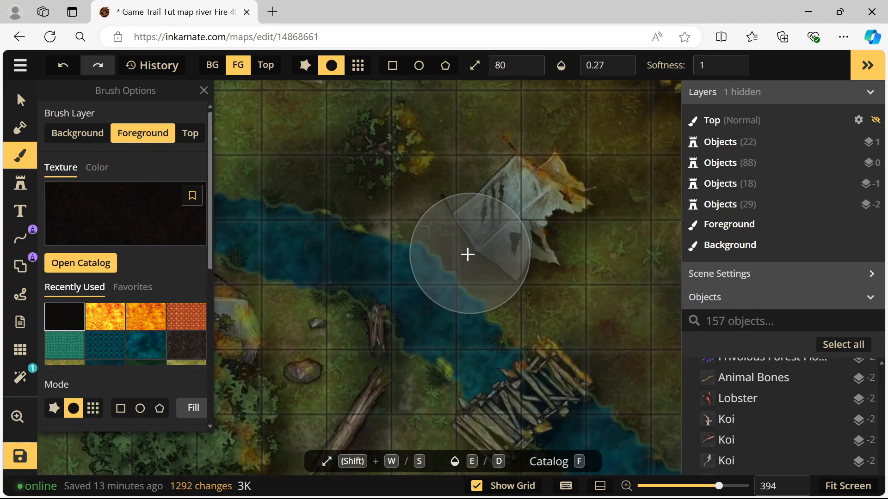
pyautogui.moveTo(467, 254); pyautogui.dragTo(366, 369)
# Step: Paint shadow around the fallen logs and behind the small stone west of the central bridge
pyautogui.press('space')
pyautogui.moveTo(426, 356)
pyautogui.mouseDown()
pyautogui.moveTo(458, 238)
pyautogui.moveTo(481, 237)
pyautogui.moveTo(448, 269)
pyautogui.moveTo(499, 224)
pyautogui.mouseUp()
pyautogui.press('space')
pyautogui.moveTo(540, 202)
pyautogui.mouseDown()
pyautogui.moveTo(527, 281)
pyautogui.moveTo(595, 231)
pyautogui.mouseUp()
pyautogui.moveTo(362, 279)
pyautogui.mouseDown()
pyautogui.moveTo(384, 251)
pyautogui.moveTo(353, 320)
pyautogui.mouseUp()
pyautogui.moveTo(384, 275)
pyautogui.mouseDown()
pyautogui.moveTo(322, 352)
pyautogui.moveTo(299, 275)
pyautogui.mouseUp()
pyautogui.click(297, 281)
pyautogui.click(276, 289)
pyautogui.click(303, 281)
pyautogui.click(401, 389)
# Step: Paint shadow on the far sides of the two large trees flanking the river south of the central bridge
pyautogui.press('space')
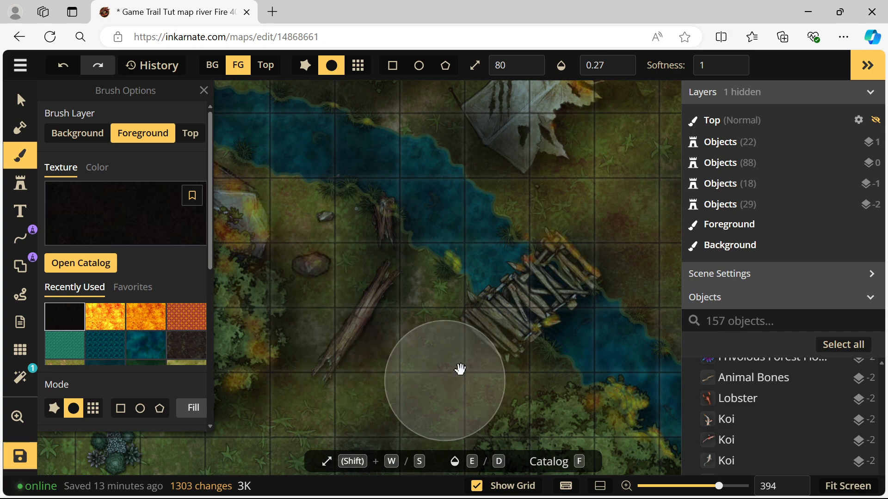
pyautogui.moveTo(635, 324); pyautogui.dragTo(361, 238)
pyautogui.moveTo(407, 338); pyautogui.dragTo(458, 231)
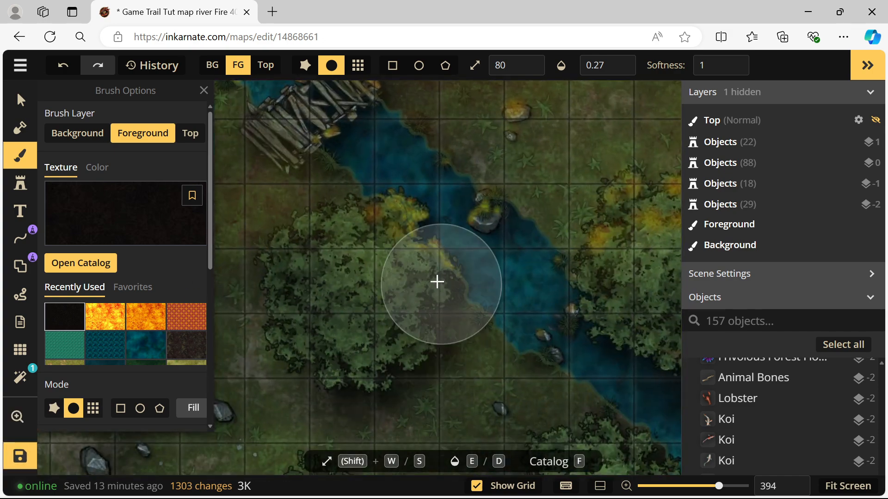
pyautogui.scroll(-4, 419, 326)
pyautogui.scroll(-3, 388, 375)
pyautogui.moveTo(505, 331); pyautogui.dragTo(489, 310)
pyautogui.moveTo(498, 369); pyautogui.dragTo(504, 344)
pyautogui.moveTo(419, 373)
pyautogui.mouseDown()
pyautogui.moveTo(373, 343)
pyautogui.moveTo(401, 321)
pyautogui.moveTo(585, 245)
pyautogui.moveTo(620, 193)
pyautogui.moveTo(599, 166)
pyautogui.moveTo(623, 178)
pyautogui.moveTo(555, 232)
pyautogui.moveTo(582, 304)
pyautogui.mouseUp()
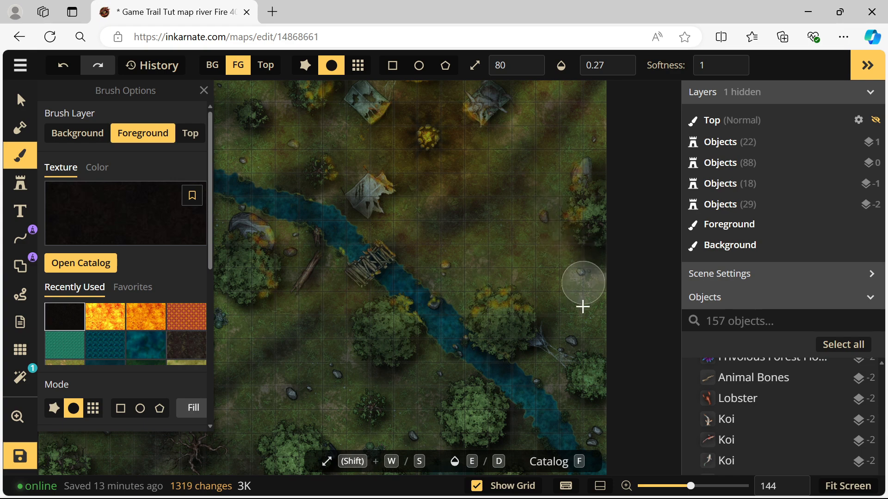
# Step: Set the brush size to 22 and dab shadow behind the rock in the river below the central bridge
pyautogui.click(516, 65)
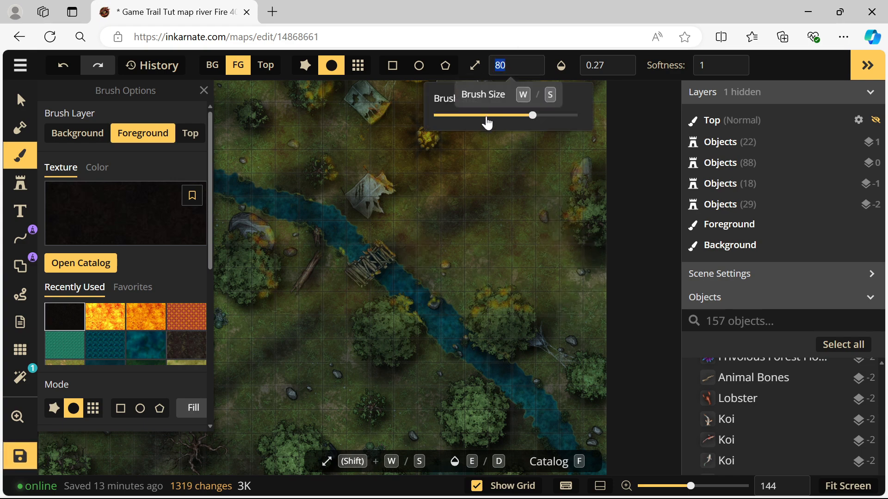
pyautogui.write('22')
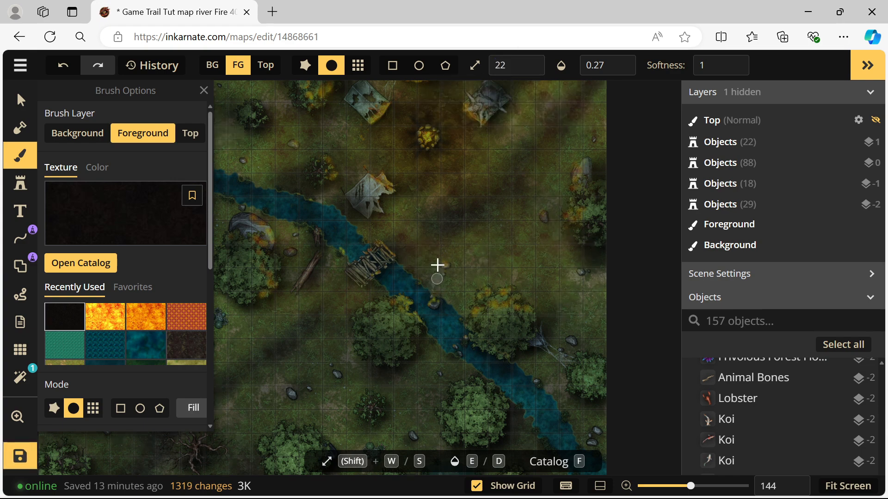
pyautogui.scroll(5, 449, 266)
pyautogui.moveTo(454, 314); pyautogui.dragTo(448, 307)
pyautogui.click(448, 303)
# Step: Dab shadow on the far side of the small stones scattered across the ground east of the river
pyautogui.scroll(-3, 461, 229)
pyautogui.press('space')
pyautogui.moveTo(479, 201); pyautogui.dragTo(451, 246)
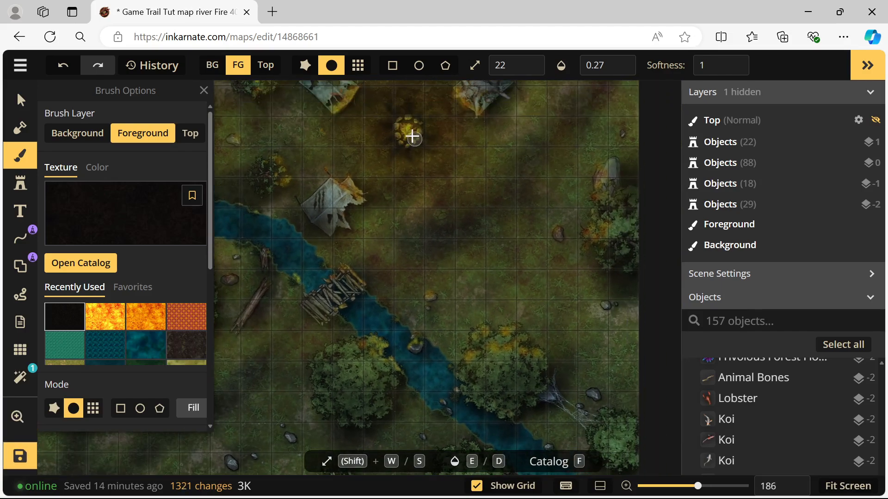
pyautogui.click(430, 307)
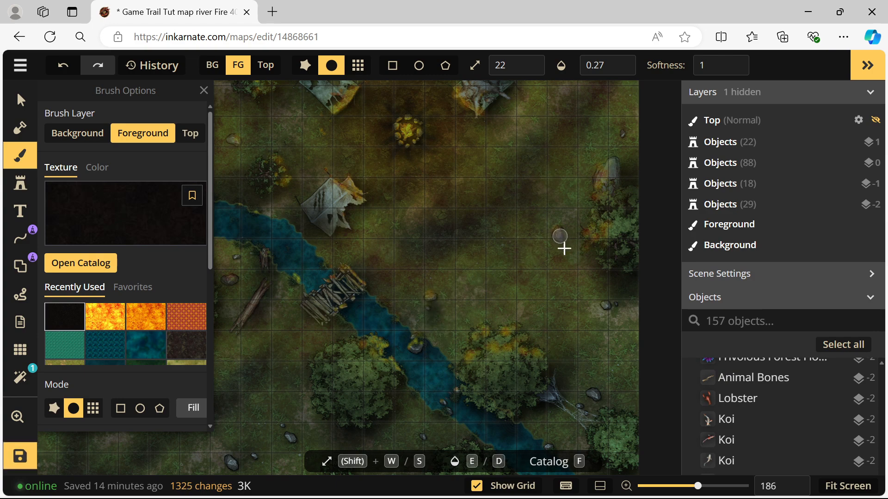
pyautogui.click(562, 236)
pyautogui.click(609, 304)
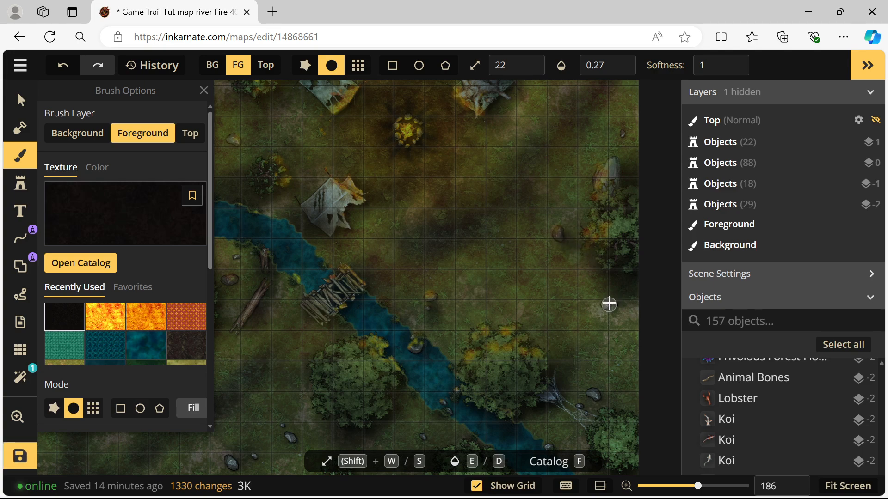
pyautogui.click(617, 306)
pyautogui.click(618, 306)
# Step: Darken the lower foliage of the large east-bank tree with small shadow dabs
pyautogui.click(528, 396)
pyautogui.click(526, 361)
pyautogui.click(496, 367)
pyautogui.click(478, 378)
pyautogui.click(494, 387)
pyautogui.click(525, 375)
pyautogui.click(512, 367)
pyautogui.click(512, 366)
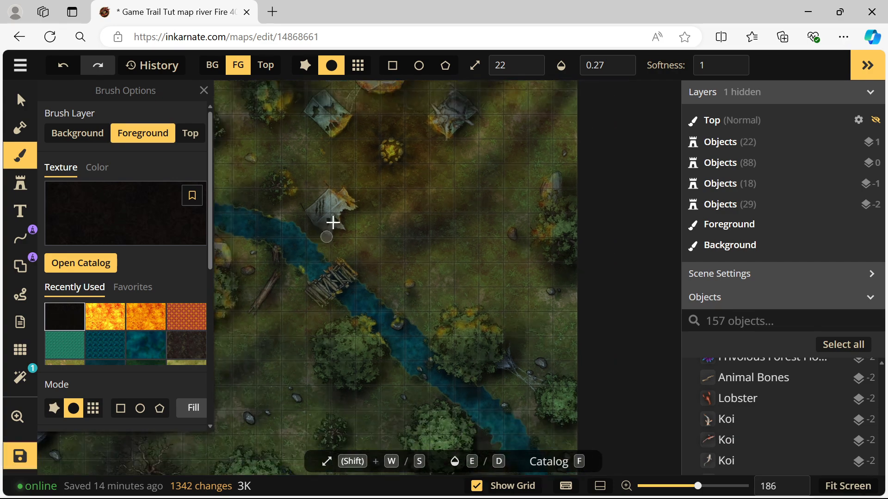
# Step: Hide the map's grid
pyautogui.scroll(-5, 333, 222)
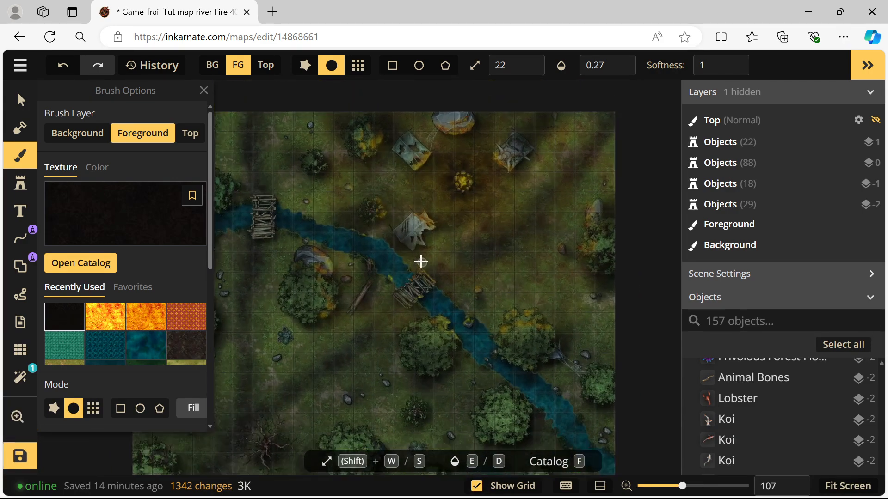
pyautogui.scroll(4, 411, 263)
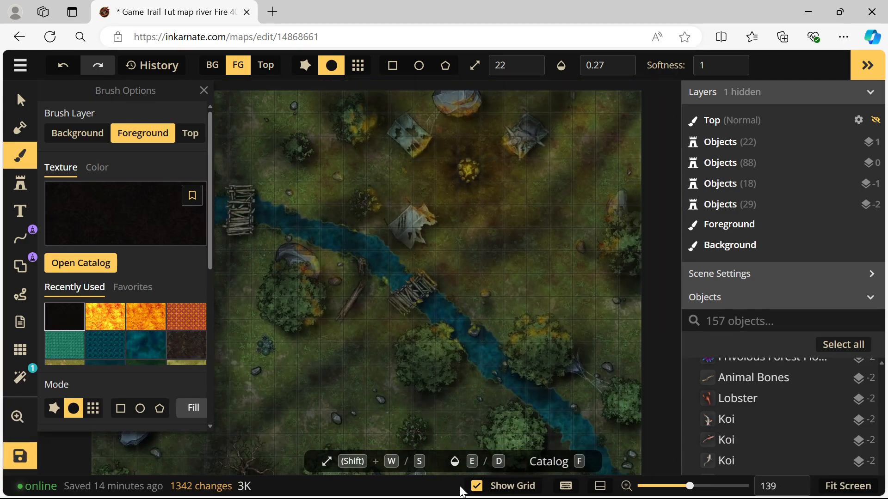
pyautogui.click(476, 486)
pyautogui.scroll(4, 472, 221)
pyautogui.moveTo(440, 280); pyautogui.dragTo(455, 226)
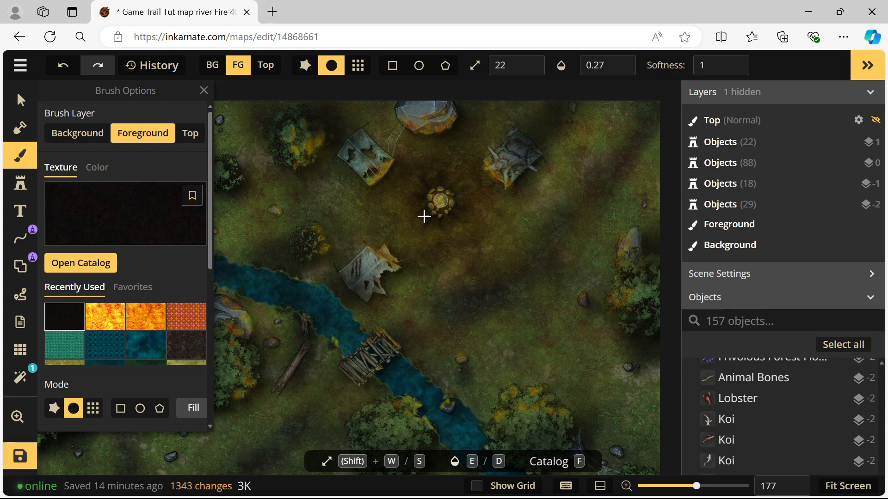
# Step: Try to save the map, dismiss the notification and open the main menu
pyautogui.click(18, 457)
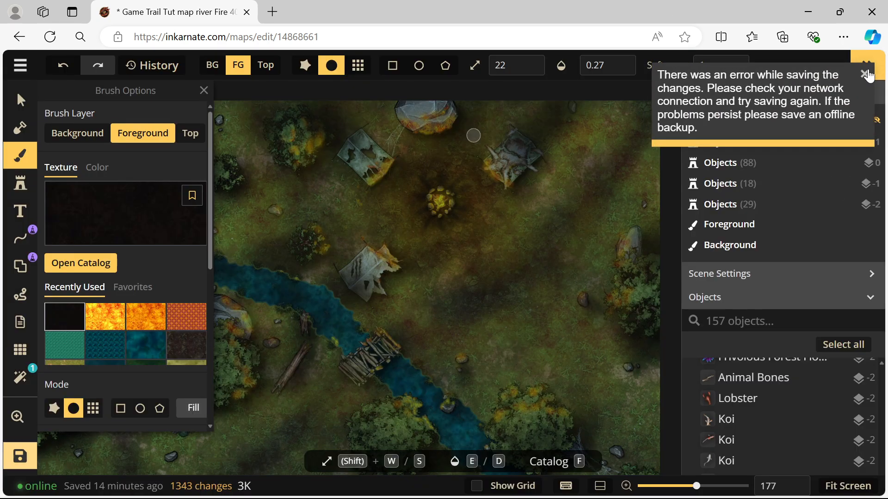
pyautogui.click(866, 75)
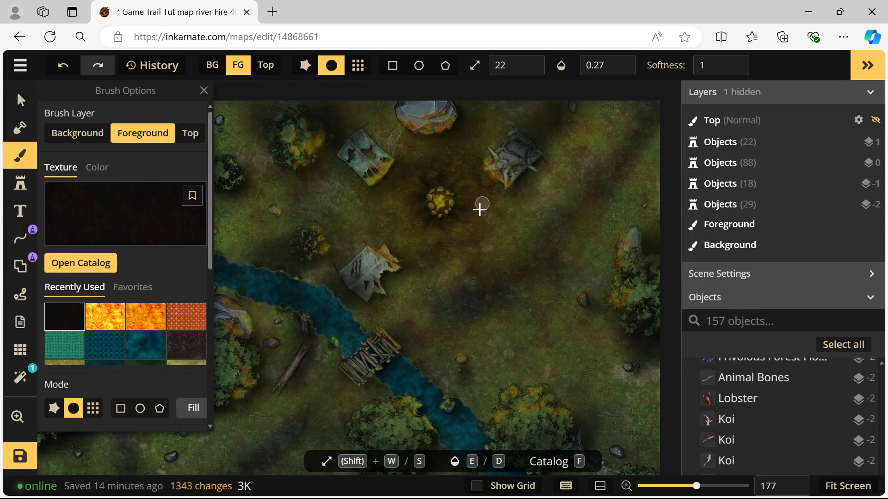
pyautogui.moveTo(464, 212); pyautogui.dragTo(456, 260)
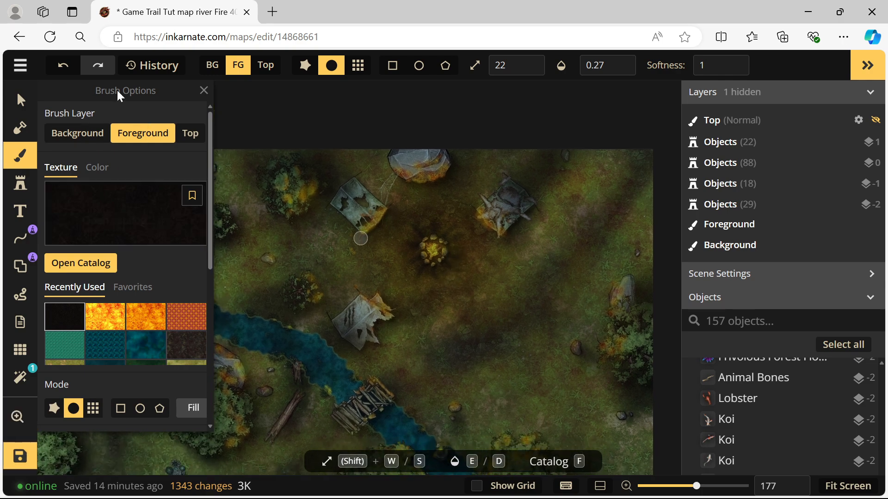
pyautogui.click(27, 70)
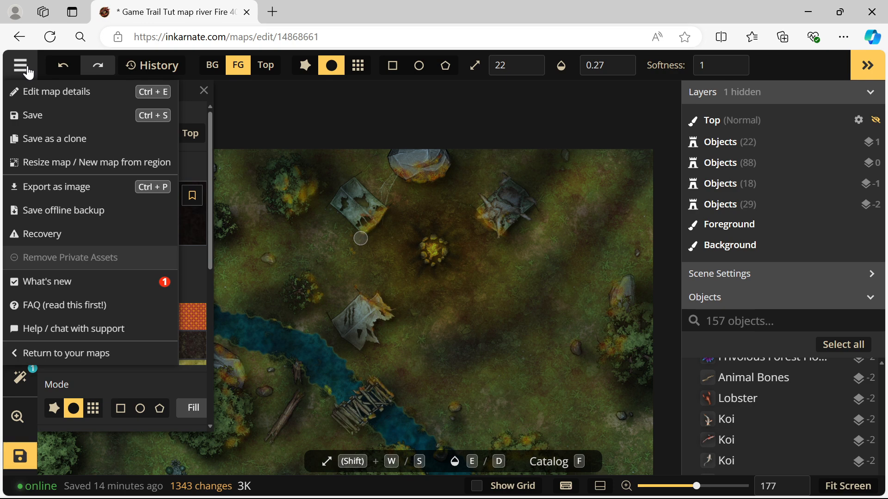
# Step: Flatten the Night texture filter into the background layer and switch to the selection tool
pyautogui.click(203, 90)
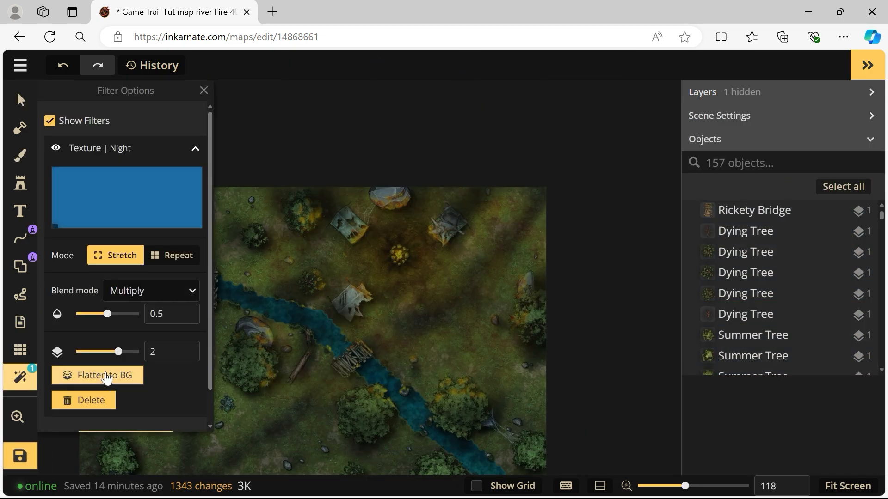
pyautogui.scroll(-1, 157, 369)
pyautogui.scroll(1, 151, 363)
pyautogui.click(118, 376)
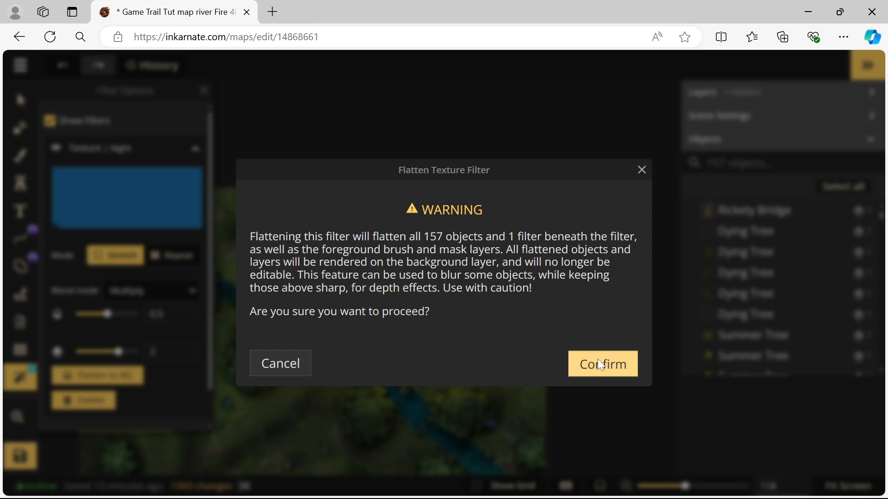
pyautogui.click(602, 364)
pyautogui.scroll(-3, 351, 296)
pyautogui.press('v')
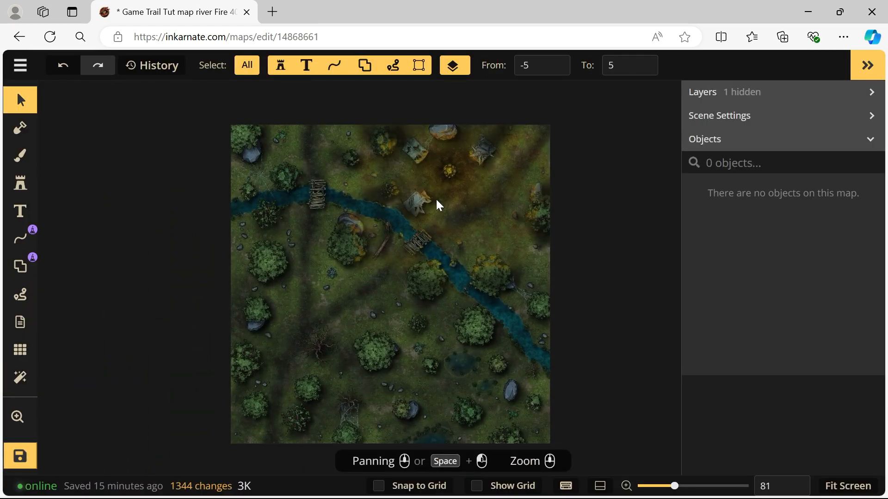
# Step: Place the larger sixth-variant Orange Light stamp over the campfire at scale 62 and opacity 0.93
pyautogui.scroll(3, 431, 218)
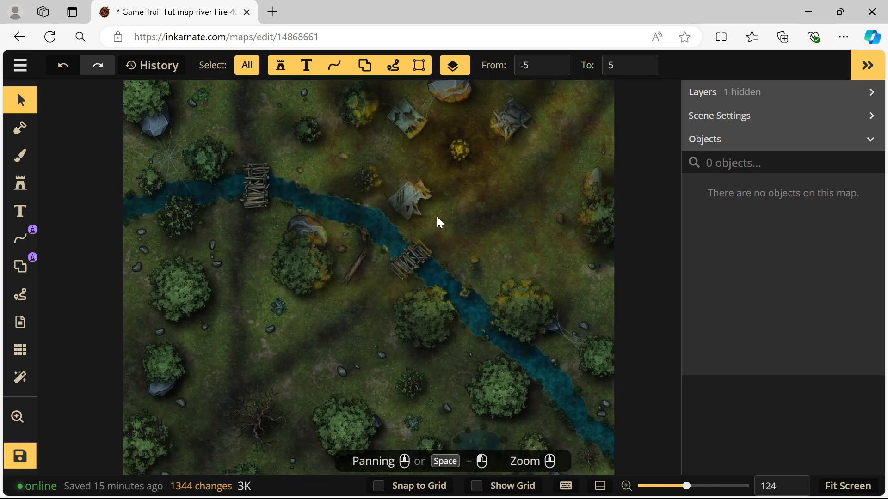
pyautogui.moveTo(387, 228); pyautogui.dragTo(389, 227)
pyautogui.moveTo(506, 177); pyautogui.dragTo(468, 274)
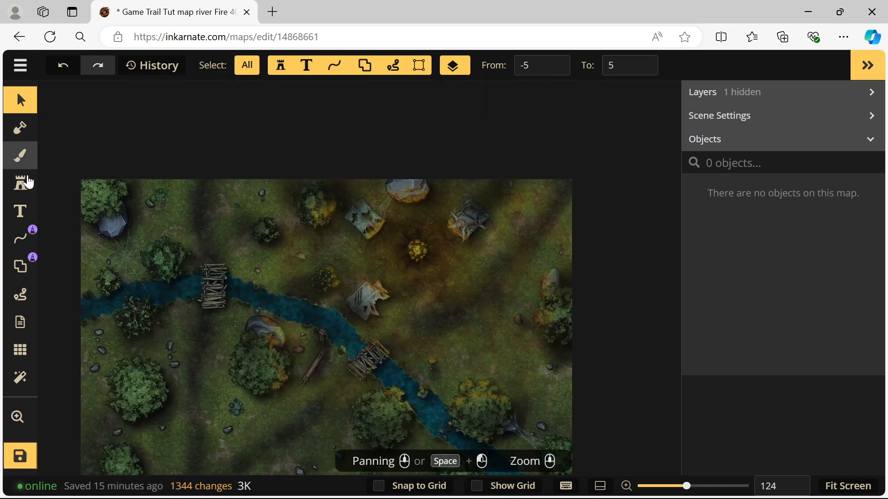
pyautogui.click(20, 163)
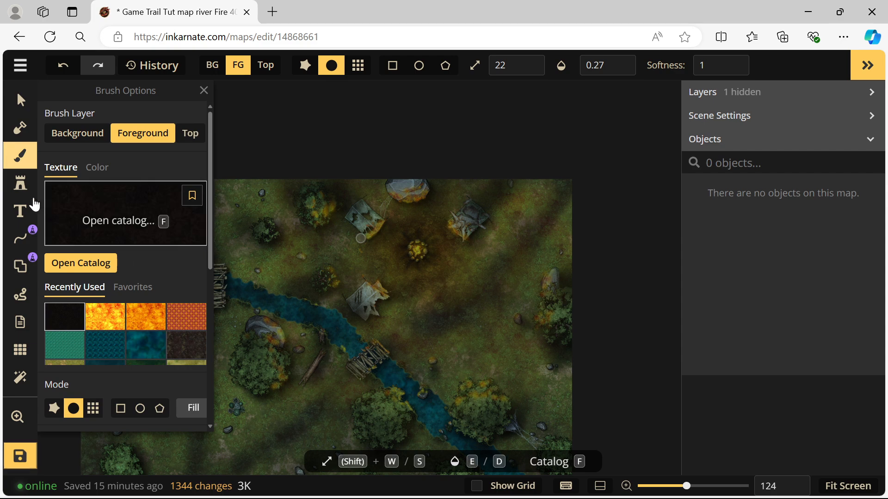
pyautogui.click(26, 187)
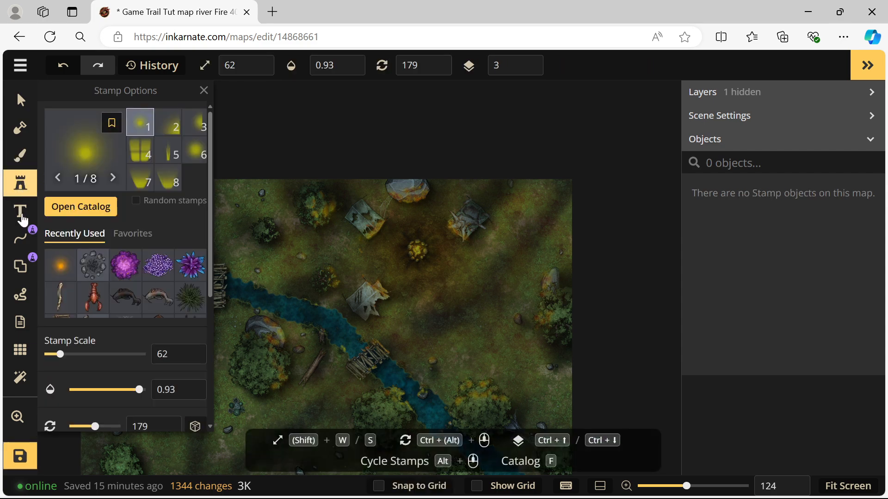
pyautogui.click(195, 151)
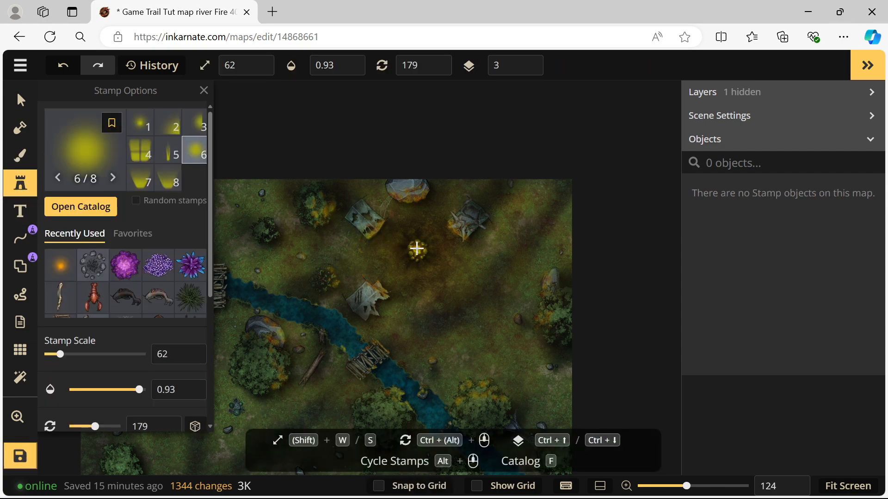
pyautogui.scroll(3, 417, 249)
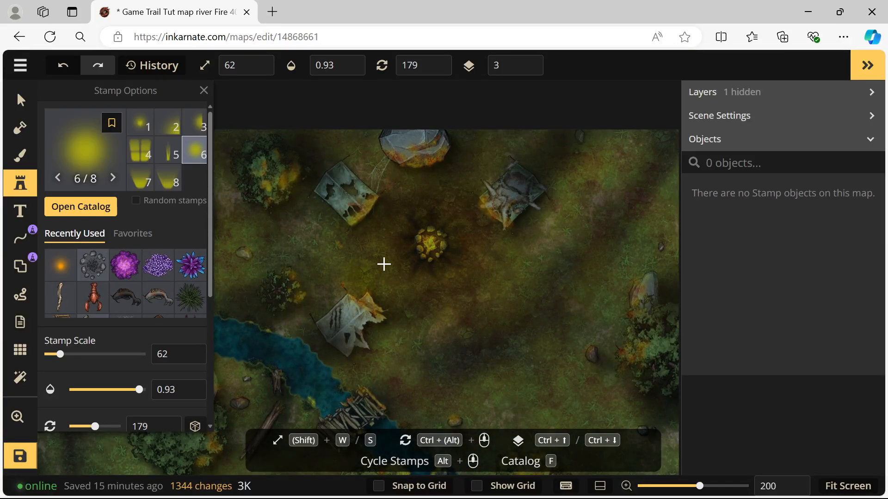
pyautogui.scroll(5, 430, 242)
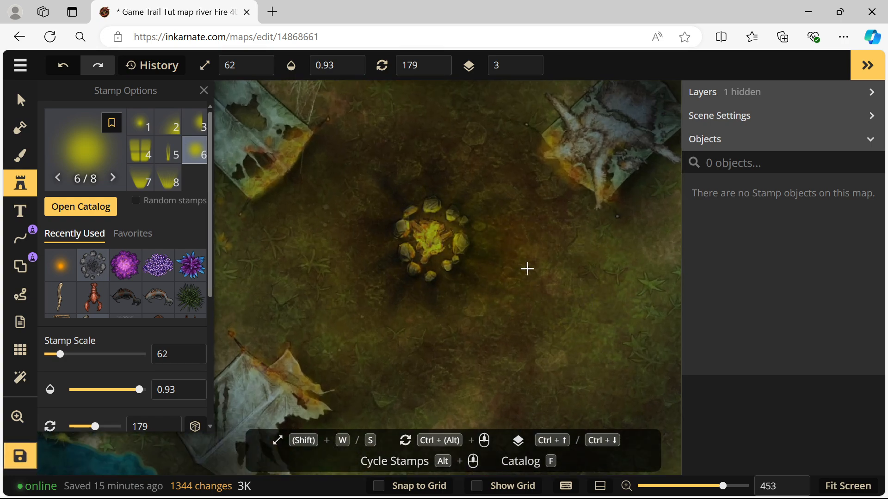
pyautogui.click(429, 241)
# Step: Add a second Orange Light stamp using the first variant and centre it on the campfire
pyautogui.click(135, 126)
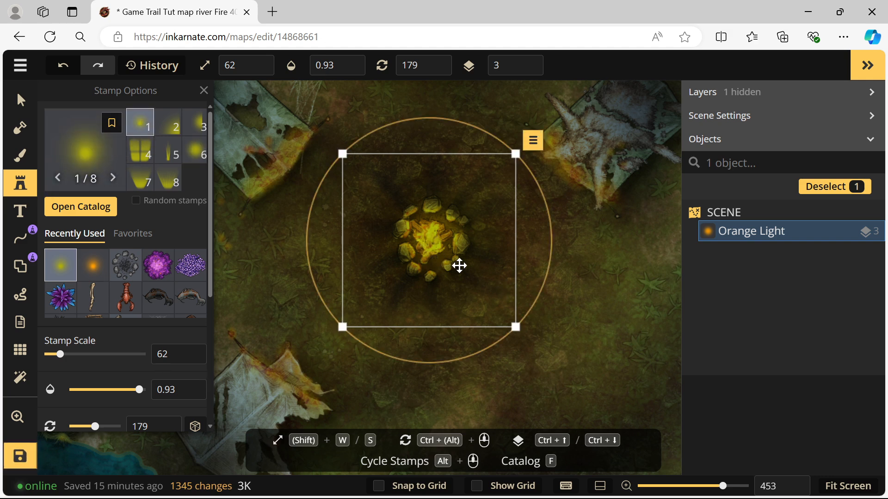
pyautogui.click(583, 334)
pyautogui.moveTo(582, 334); pyautogui.dragTo(430, 240)
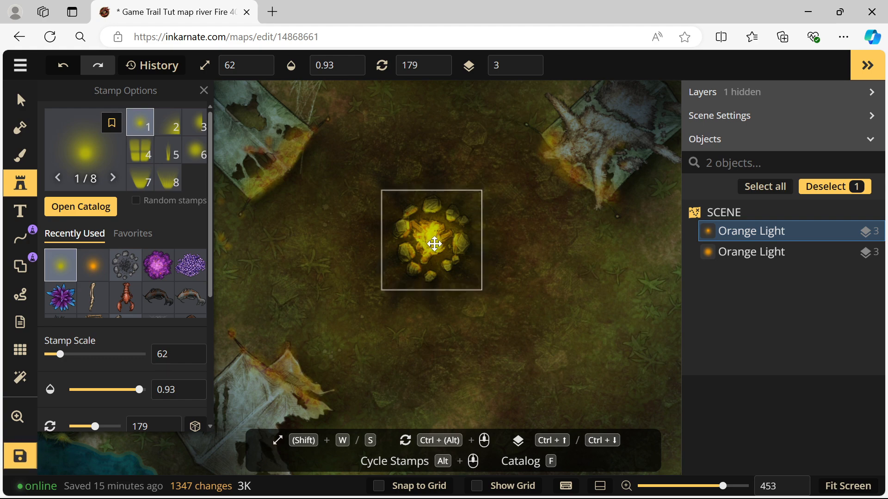
# Step: Configure the texture brush with the bright fiery texture, size 7 and opacity 1
pyautogui.scroll(-4, 384, 295)
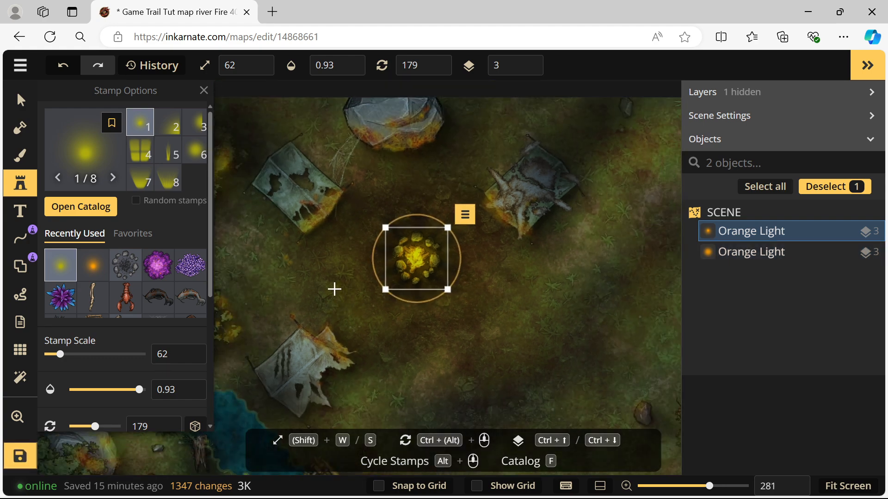
pyautogui.click(21, 156)
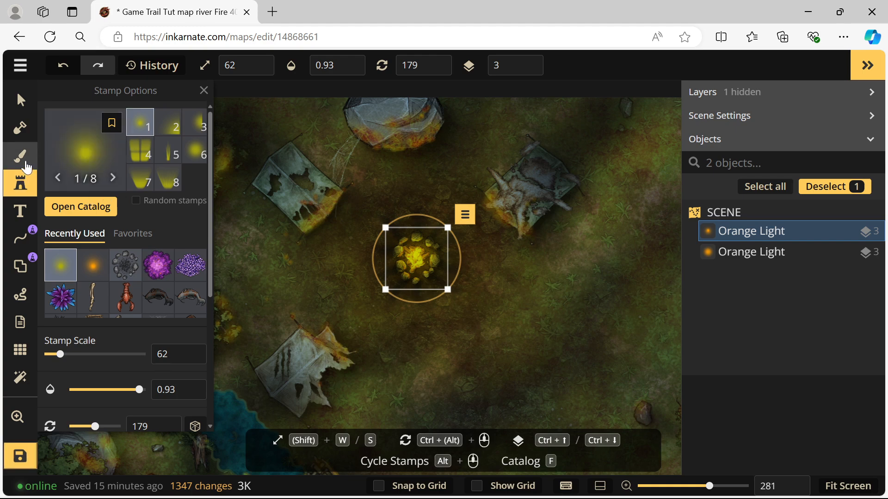
pyautogui.click(110, 324)
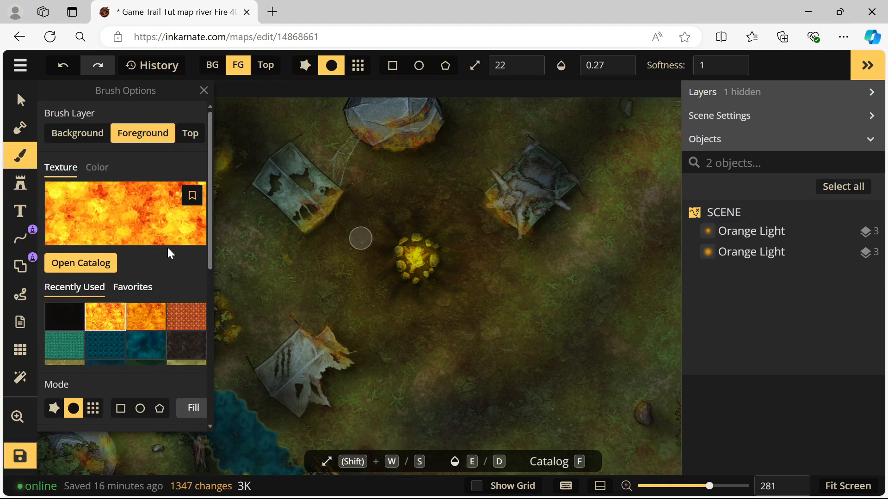
pyautogui.scroll(-5, 157, 263)
pyautogui.scroll(5, 143, 268)
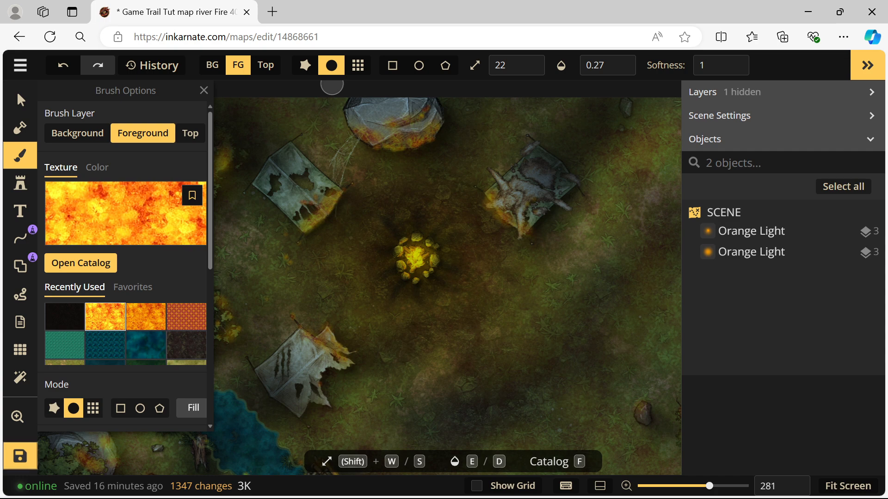
pyautogui.click(511, 66)
pyautogui.click(456, 116)
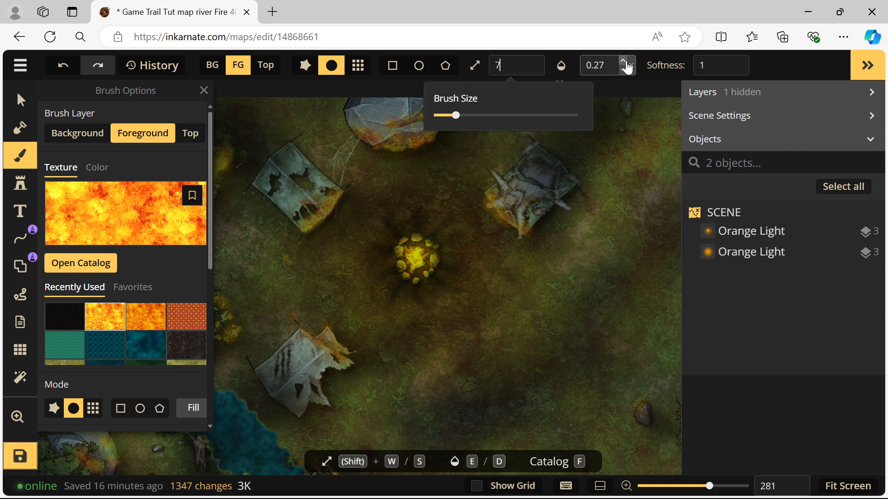
pyautogui.click(631, 67)
# Step: Dab fiery light along the hide-covered tent's campfire-facing edge, switching the brush from the Foreground to the Background layer
pyautogui.scroll(5, 501, 226)
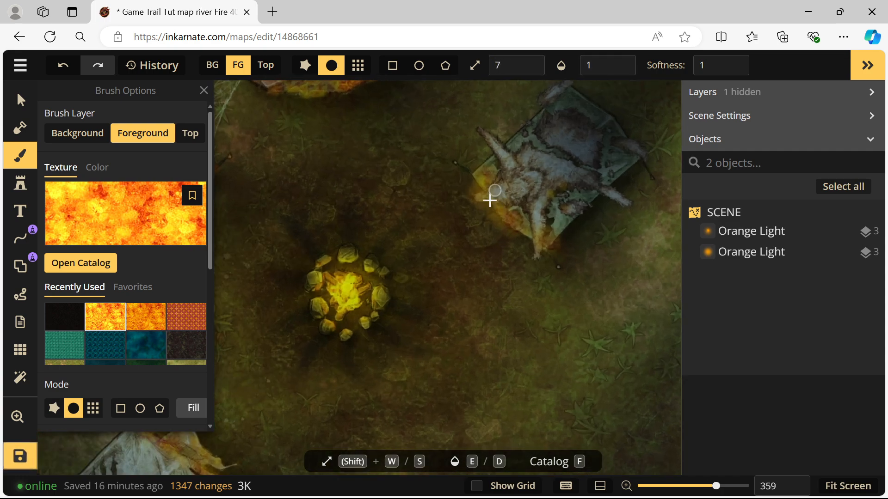
pyautogui.moveTo(476, 199); pyautogui.dragTo(479, 198)
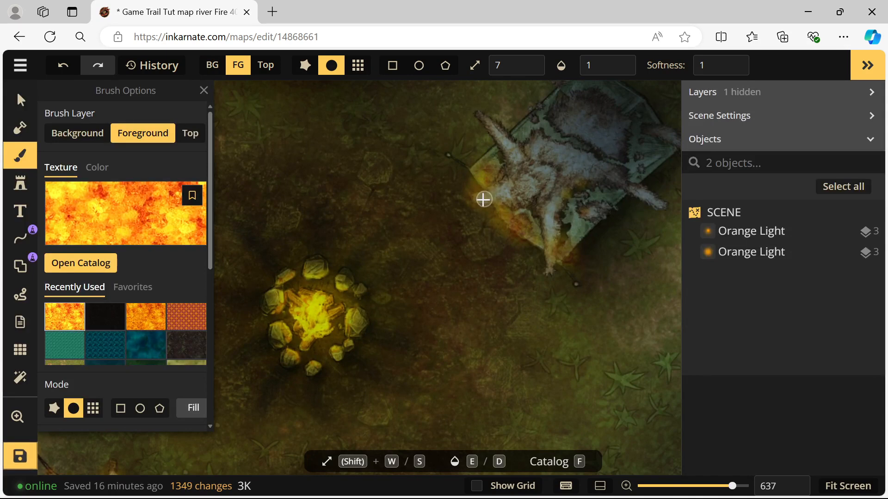
pyautogui.click(477, 173)
pyautogui.click(547, 269)
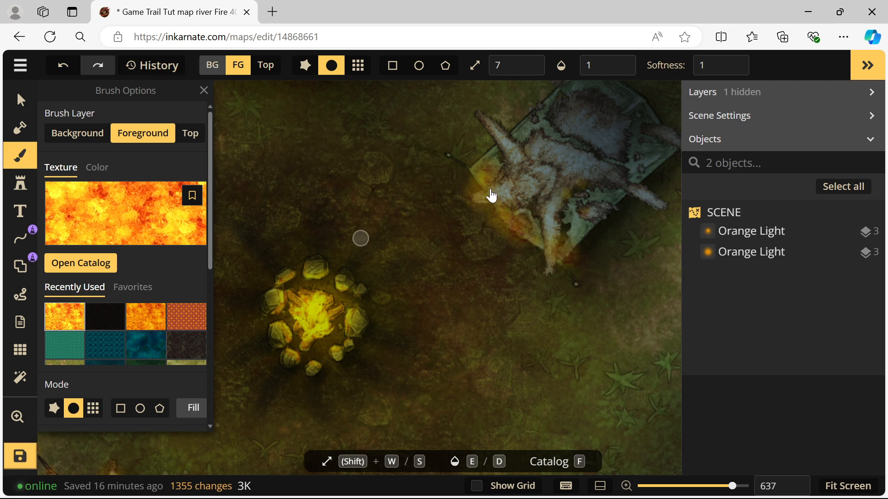
pyautogui.press('q')
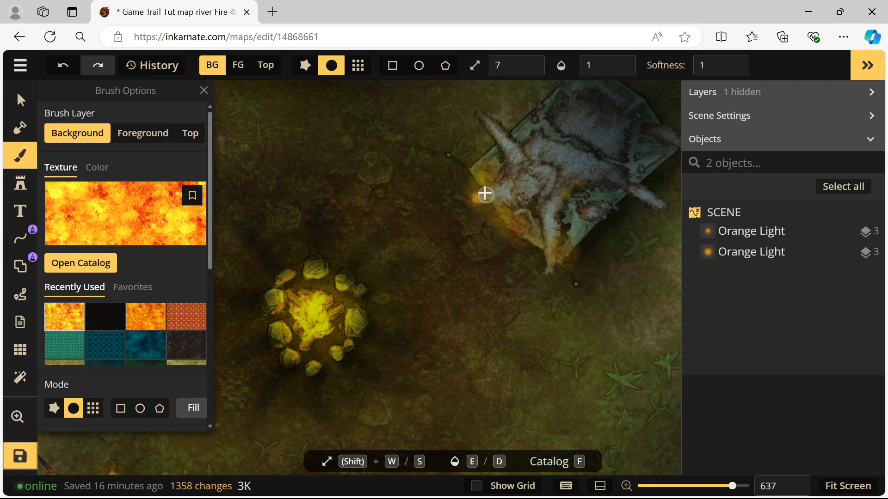
pyautogui.click(509, 248)
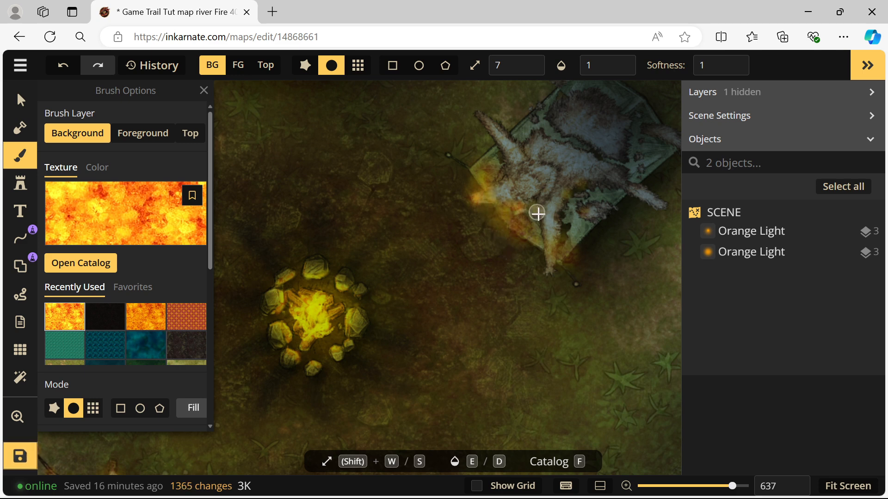
# Step: Set the brush to size 1 and opacity 0.52, undoing the test strokes on the tent edge
pyautogui.click(504, 65)
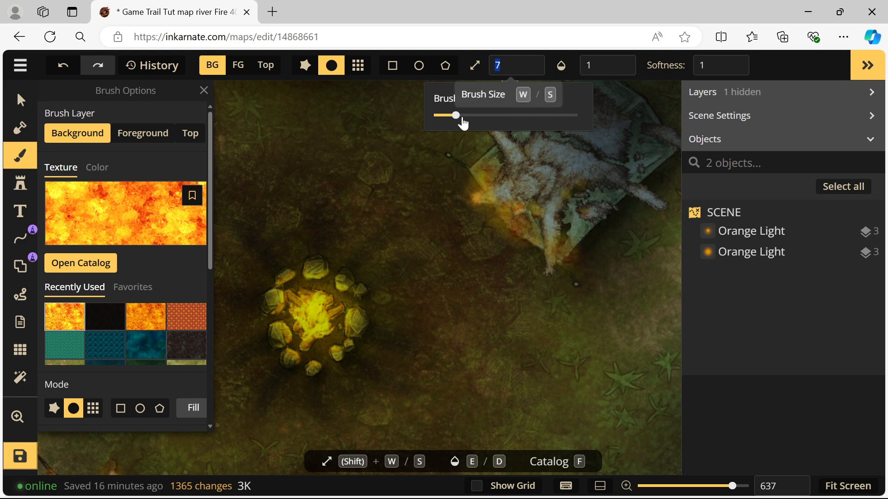
pyautogui.moveTo(458, 118); pyautogui.dragTo(420, 116)
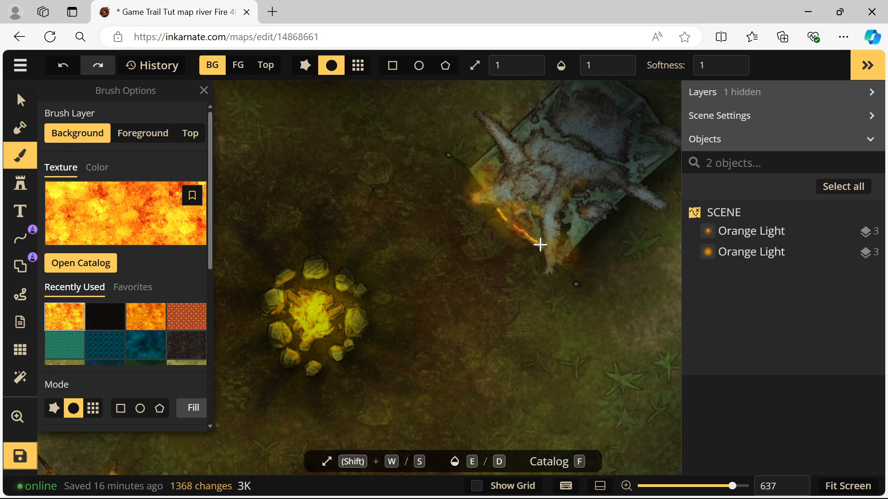
pyautogui.hotkey('ctrl', 'z')
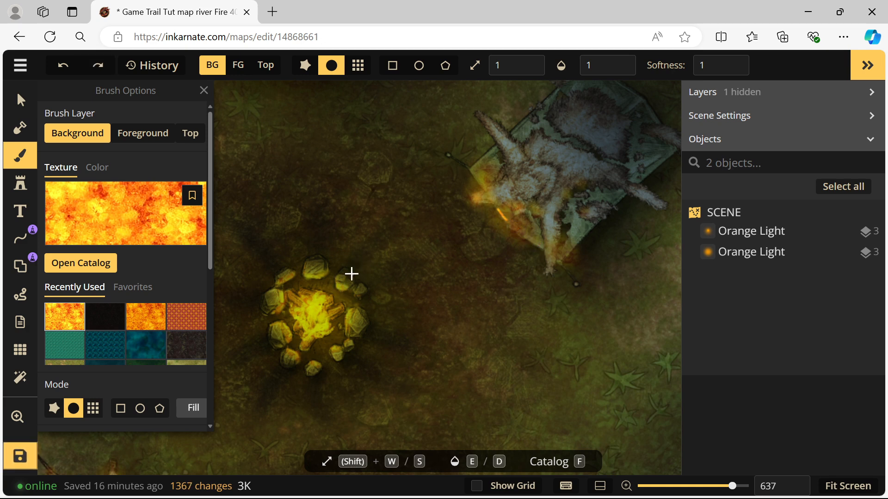
pyautogui.click(599, 65)
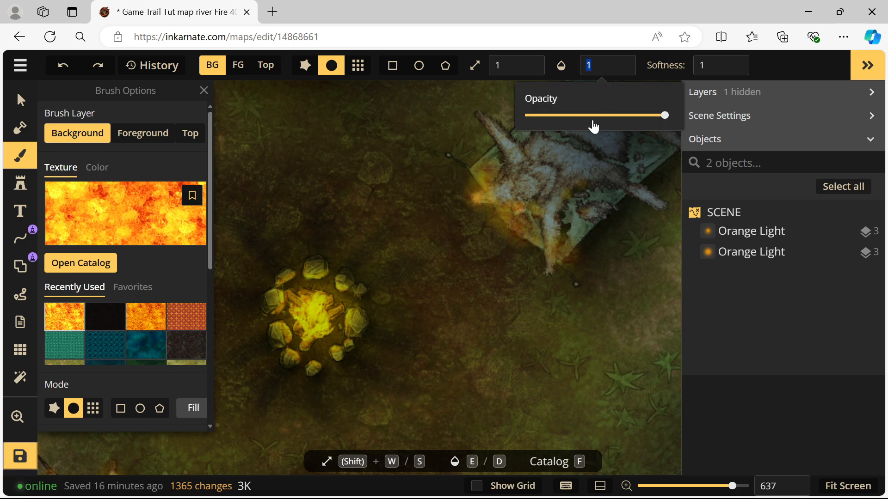
pyautogui.click(608, 115)
# Step: Paint thin firelight highlights along the hide tent's campfire-facing edge and the lower hide leg
pyautogui.moveTo(504, 219); pyautogui.dragTo(506, 222)
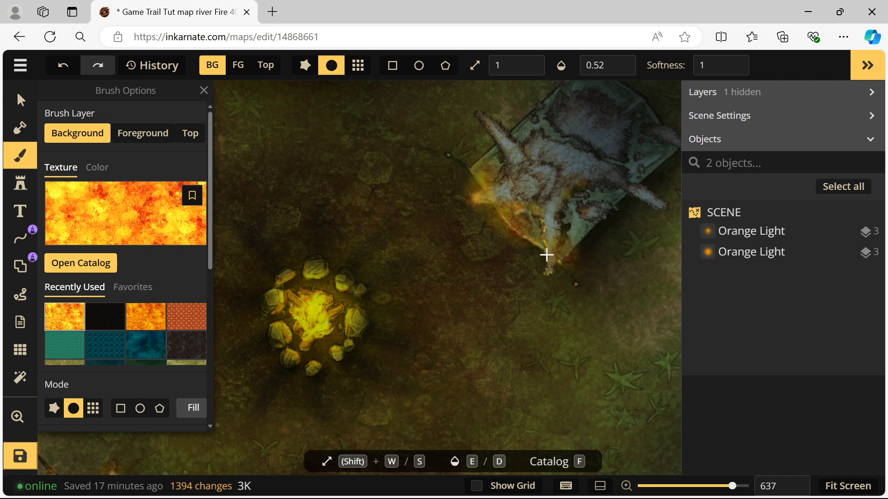
pyautogui.moveTo(547, 265); pyautogui.dragTo(546, 268)
pyautogui.moveTo(486, 195); pyautogui.dragTo(485, 199)
pyautogui.click(511, 208)
pyautogui.click(516, 211)
pyautogui.click(516, 212)
pyautogui.click(515, 214)
# Step: Add fine firelight highlights to the hide tent's western peg and rope, the nearby hide leg and the fur folds
pyautogui.scroll(2, 536, 237)
pyautogui.moveTo(536, 237); pyautogui.dragTo(486, 379)
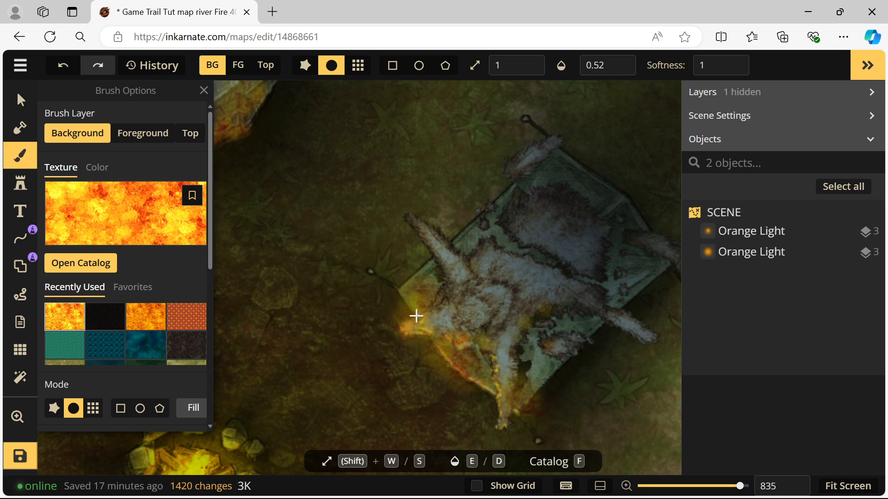
pyautogui.moveTo(399, 291)
pyautogui.mouseDown()
pyautogui.moveTo(374, 279)
pyautogui.moveTo(355, 286)
pyautogui.mouseUp()
pyautogui.click(370, 273)
pyautogui.click(445, 292)
pyautogui.click(446, 281)
pyautogui.click(445, 276)
pyautogui.moveTo(444, 269); pyautogui.dragTo(409, 225)
pyautogui.moveTo(447, 287)
pyautogui.mouseDown()
pyautogui.moveTo(446, 275)
pyautogui.moveTo(438, 306)
pyautogui.moveTo(446, 328)
pyautogui.moveTo(440, 309)
pyautogui.moveTo(473, 336)
pyautogui.moveTo(477, 327)
pyautogui.mouseUp()
pyautogui.moveTo(458, 297); pyautogui.dragTo(467, 324)
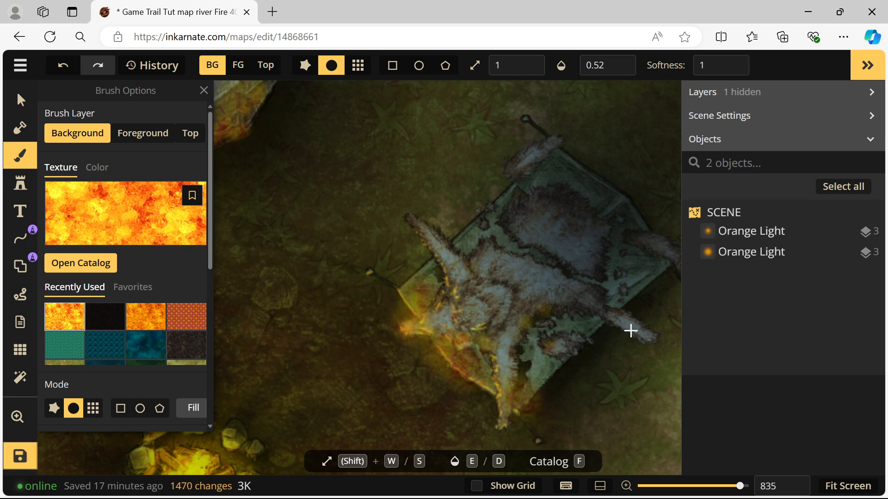
# Step: Paint faint firelight highlights on the hide's outer legs and fur edges across the far side of the tent
pyautogui.moveTo(614, 324)
pyautogui.mouseDown()
pyautogui.moveTo(637, 335)
pyautogui.moveTo(514, 265)
pyautogui.mouseUp()
pyautogui.click(410, 222)
pyautogui.click(504, 229)
pyautogui.click(511, 235)
pyautogui.click(512, 237)
pyautogui.click(512, 238)
pyautogui.click(508, 176)
pyautogui.click(511, 179)
pyautogui.click(514, 182)
pyautogui.click(515, 183)
pyautogui.click(521, 181)
pyautogui.click(522, 180)
# Step: Paint thin firelight highlights on the fire-facing sides of the stones around the campfire
pyautogui.scroll(-4, 380, 297)
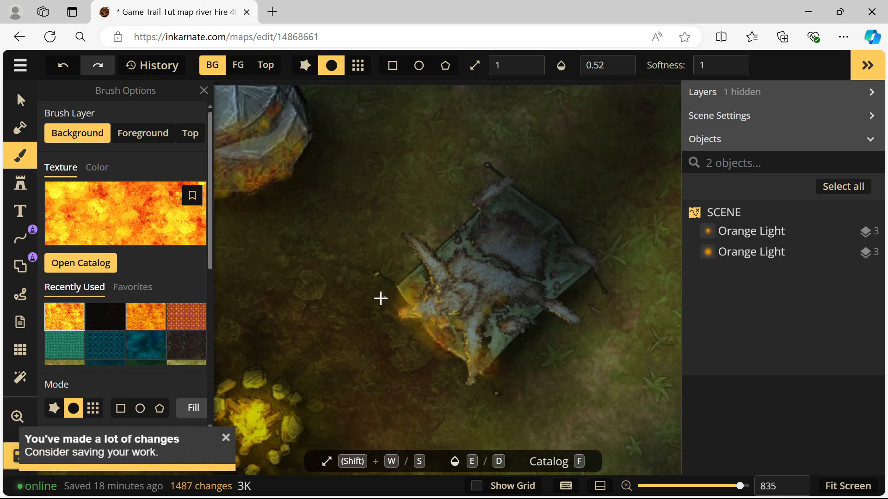
pyautogui.moveTo(353, 377); pyautogui.dragTo(463, 323)
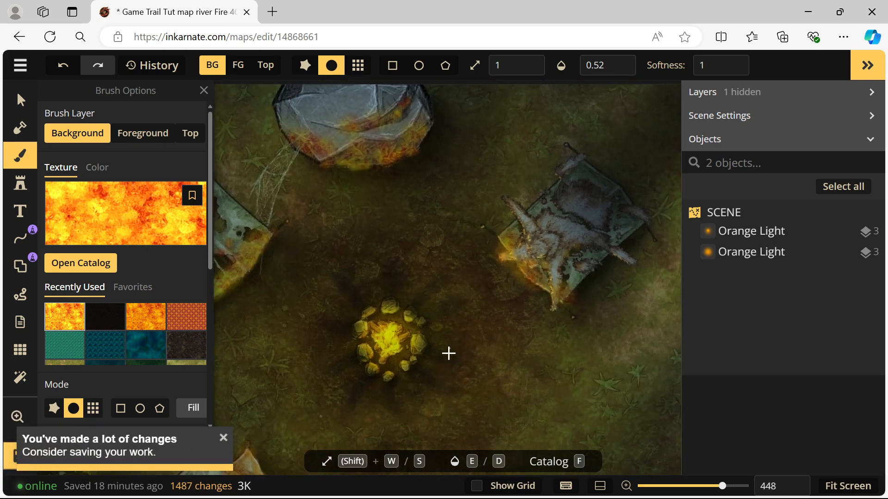
pyautogui.scroll(2, 449, 348)
pyautogui.scroll(3, 412, 327)
pyautogui.moveTo(420, 319); pyautogui.dragTo(415, 327)
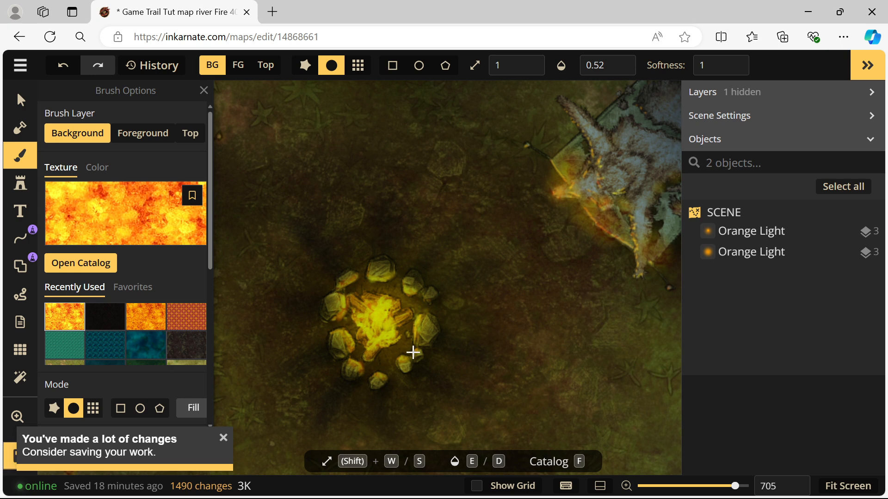
pyautogui.moveTo(400, 358)
pyautogui.mouseDown()
pyautogui.moveTo(391, 374)
pyautogui.moveTo(359, 373)
pyautogui.moveTo(337, 332)
pyautogui.moveTo(352, 337)
pyautogui.moveTo(345, 347)
pyautogui.mouseUp()
pyautogui.moveTo(339, 316); pyautogui.dragTo(340, 299)
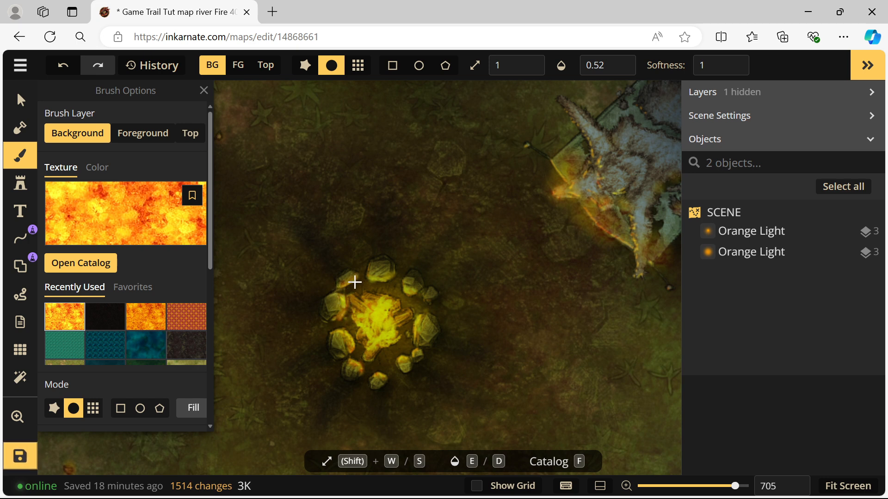
pyautogui.moveTo(356, 277); pyautogui.dragTo(393, 278)
pyautogui.moveTo(349, 354)
pyautogui.mouseDown()
pyautogui.moveTo(342, 341)
pyautogui.moveTo(349, 365)
pyautogui.moveTo(378, 379)
pyautogui.moveTo(383, 348)
pyautogui.mouseUp()
# Step: Paint fine firelight highlights along the lower rim and folds of the northern web-covered tent and its trailing web strands
pyautogui.scroll(-6, 307, 311)
pyautogui.moveTo(286, 207); pyautogui.dragTo(373, 309)
pyautogui.scroll(6, 389, 267)
pyautogui.scroll(2, 407, 285)
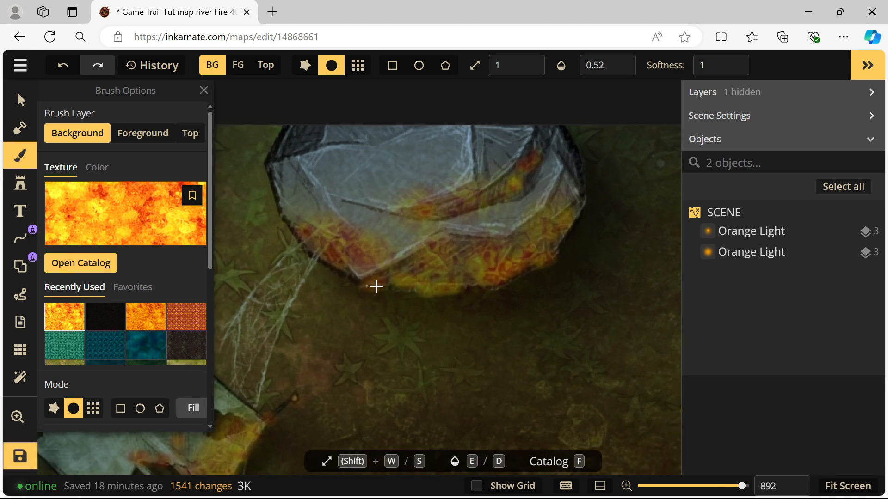
pyautogui.moveTo(371, 286)
pyautogui.mouseDown()
pyautogui.moveTo(505, 286)
pyautogui.moveTo(534, 265)
pyautogui.moveTo(528, 261)
pyautogui.moveTo(530, 268)
pyautogui.moveTo(554, 255)
pyautogui.moveTo(579, 201)
pyautogui.moveTo(541, 189)
pyautogui.moveTo(499, 192)
pyautogui.moveTo(554, 207)
pyautogui.moveTo(563, 174)
pyautogui.moveTo(553, 202)
pyautogui.moveTo(507, 235)
pyautogui.moveTo(442, 234)
pyautogui.moveTo(381, 275)
pyautogui.moveTo(355, 274)
pyautogui.moveTo(394, 268)
pyautogui.moveTo(383, 278)
pyautogui.moveTo(420, 260)
pyautogui.moveTo(384, 280)
pyautogui.moveTo(407, 274)
pyautogui.mouseUp()
pyautogui.moveTo(399, 213)
pyautogui.mouseDown()
pyautogui.moveTo(462, 213)
pyautogui.moveTo(448, 201)
pyautogui.moveTo(404, 211)
pyautogui.moveTo(487, 201)
pyautogui.moveTo(484, 192)
pyautogui.moveTo(527, 156)
pyautogui.moveTo(538, 171)
pyautogui.moveTo(534, 185)
pyautogui.moveTo(509, 199)
pyautogui.mouseUp()
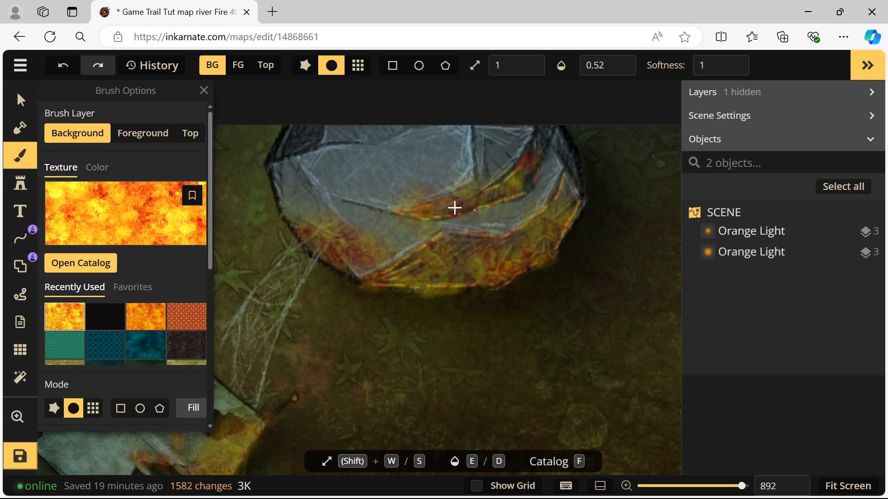
pyautogui.moveTo(347, 262)
pyautogui.mouseDown()
pyautogui.moveTo(329, 243)
pyautogui.moveTo(296, 283)
pyautogui.moveTo(272, 359)
pyautogui.moveTo(289, 301)
pyautogui.moveTo(237, 397)
pyautogui.moveTo(249, 352)
pyautogui.moveTo(239, 358)
pyautogui.moveTo(246, 399)
pyautogui.moveTo(266, 372)
pyautogui.moveTo(257, 398)
pyautogui.mouseUp()
# Step: Paint thin firelight highlights on the trailing web strands and the northwestern torn tent's pegs, fire-facing edge and hole rims
pyautogui.moveTo(257, 400)
pyautogui.mouseDown()
pyautogui.moveTo(256, 411)
pyautogui.moveTo(353, 326)
pyautogui.mouseUp()
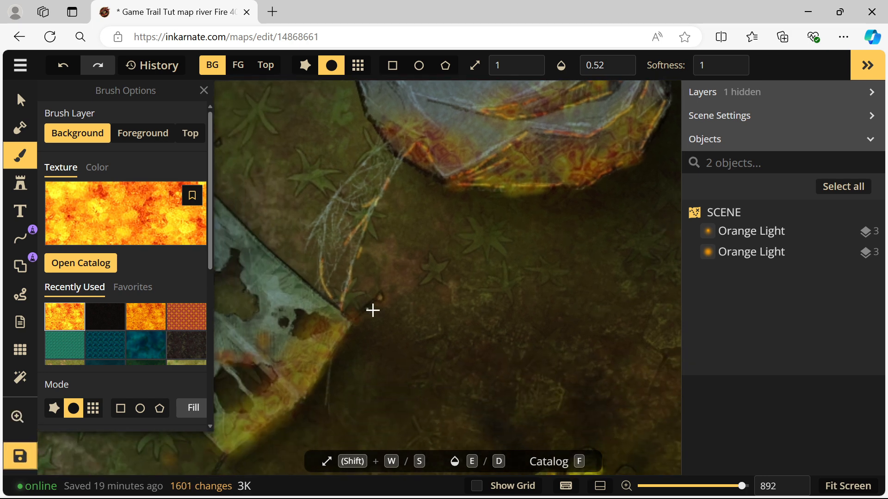
pyautogui.moveTo(382, 296); pyautogui.dragTo(347, 327)
pyautogui.moveTo(307, 388)
pyautogui.mouseDown()
pyautogui.moveTo(345, 334)
pyautogui.moveTo(300, 396)
pyautogui.moveTo(330, 340)
pyautogui.moveTo(331, 357)
pyautogui.moveTo(327, 344)
pyautogui.moveTo(261, 397)
pyautogui.moveTo(291, 354)
pyautogui.mouseUp()
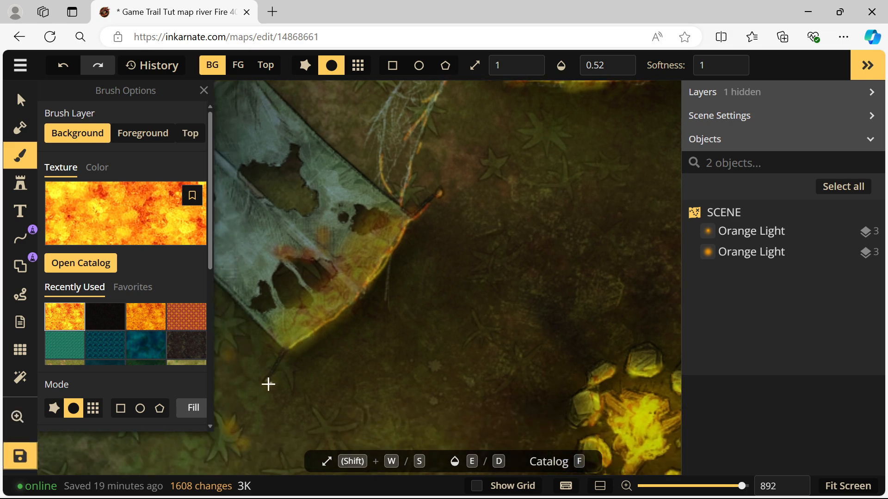
pyautogui.moveTo(265, 384)
pyautogui.mouseDown()
pyautogui.moveTo(332, 280)
pyautogui.moveTo(339, 283)
pyautogui.moveTo(334, 266)
pyautogui.moveTo(339, 277)
pyautogui.moveTo(313, 305)
pyautogui.moveTo(276, 309)
pyautogui.moveTo(358, 234)
pyautogui.moveTo(380, 231)
pyautogui.moveTo(376, 219)
pyautogui.moveTo(344, 216)
pyautogui.mouseUp()
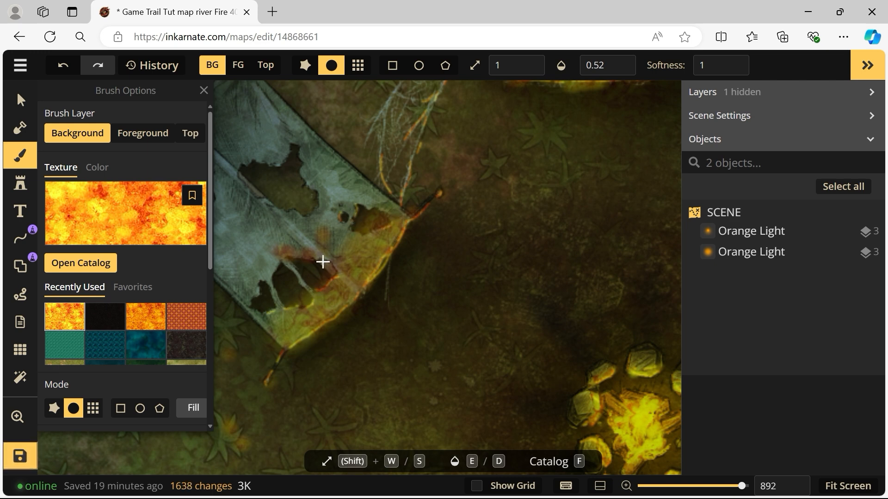
pyautogui.moveTo(305, 258)
pyautogui.mouseDown()
pyautogui.moveTo(258, 283)
pyautogui.moveTo(250, 305)
pyautogui.mouseUp()
pyautogui.scroll(-6, 365, 342)
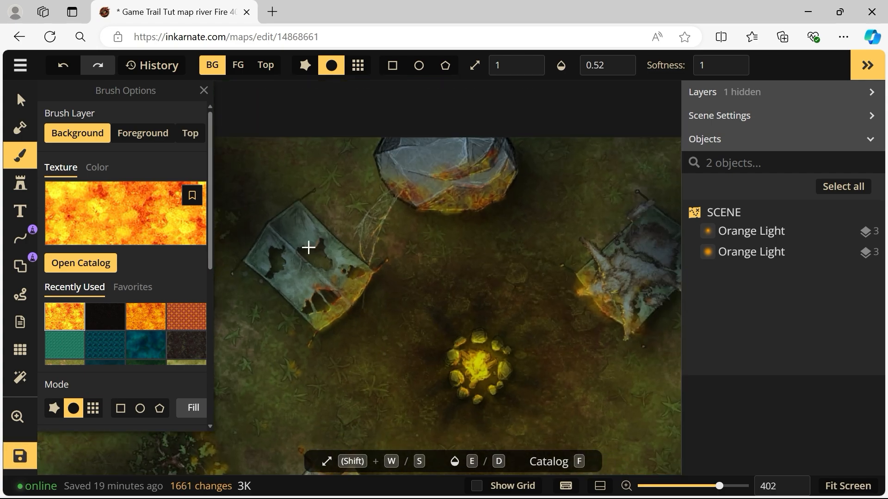
# Step: Paint fine firelight highlights along the clawed southwestern tent's northern rope, peg and torn fire-facing edges
pyautogui.scroll(7, 418, 271)
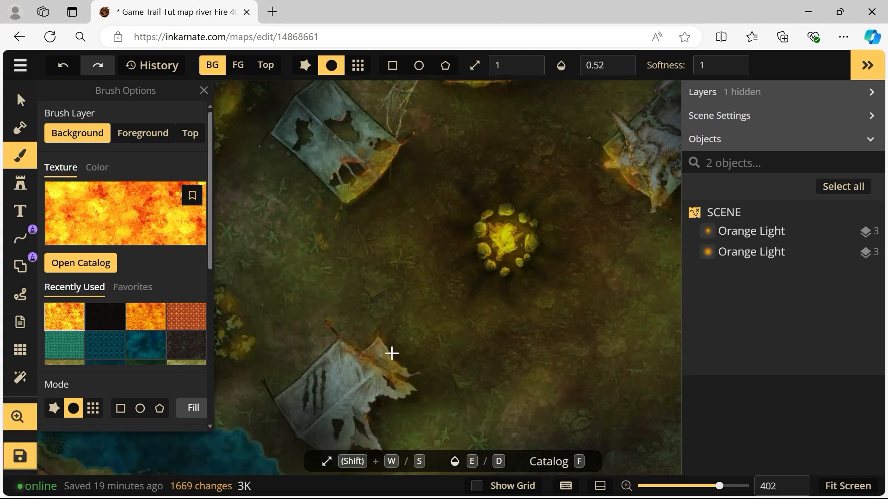
pyautogui.moveTo(412, 186)
pyautogui.mouseDown()
pyautogui.moveTo(458, 270)
pyautogui.moveTo(479, 275)
pyautogui.moveTo(490, 296)
pyautogui.moveTo(513, 291)
pyautogui.moveTo(509, 332)
pyautogui.moveTo(444, 300)
pyautogui.moveTo(316, 210)
pyautogui.moveTo(328, 204)
pyautogui.moveTo(331, 212)
pyautogui.moveTo(297, 183)
pyautogui.moveTo(290, 163)
pyautogui.moveTo(385, 288)
pyautogui.moveTo(364, 268)
pyautogui.moveTo(376, 293)
pyautogui.moveTo(421, 298)
pyautogui.moveTo(441, 323)
pyautogui.moveTo(379, 375)
pyautogui.moveTo(392, 382)
pyautogui.moveTo(375, 402)
pyautogui.moveTo(394, 370)
pyautogui.mouseUp()
pyautogui.scroll(-2, 391, 353)
pyautogui.moveTo(422, 423); pyautogui.dragTo(432, 435)
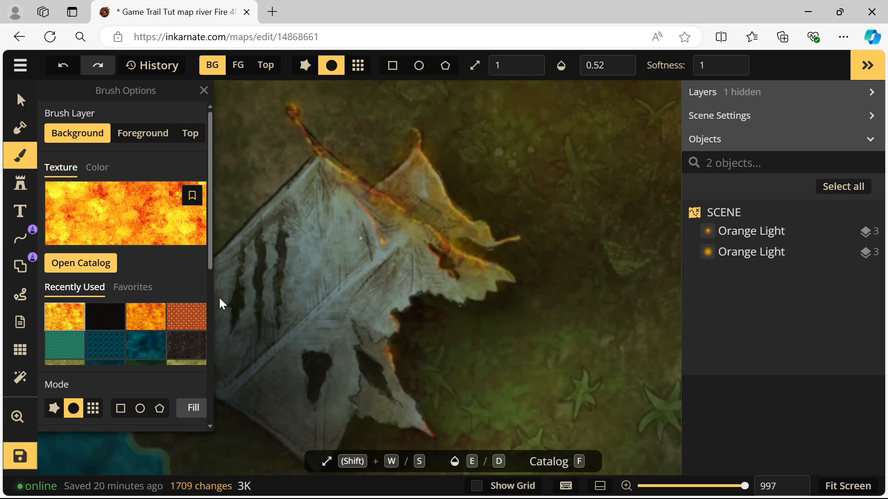
pyautogui.moveTo(281, 287); pyautogui.dragTo(351, 271)
pyautogui.moveTo(348, 212); pyautogui.dragTo(345, 233)
pyautogui.scroll(-6, 359, 236)
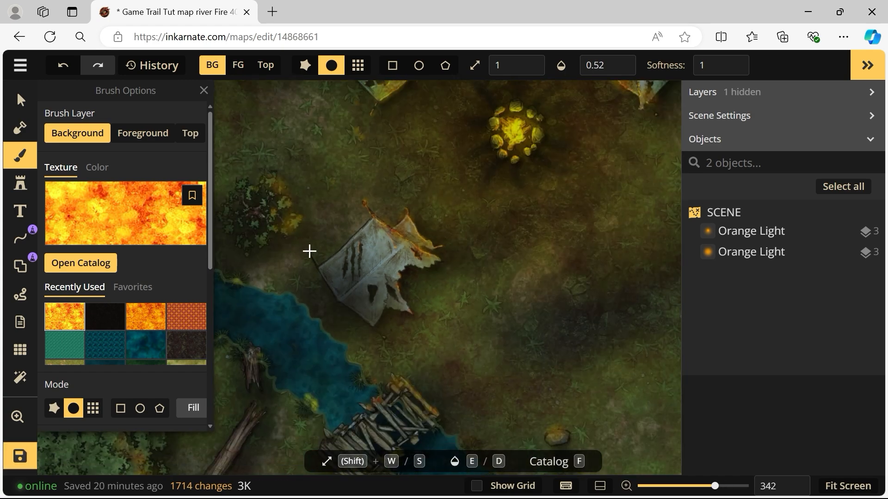
# Step: Paint firelight highlights on the fire-facing leaves of the bush beside the clawed tent and on small ground plants nearby
pyautogui.scroll(2, 296, 245)
pyautogui.moveTo(345, 164); pyautogui.dragTo(485, 261)
pyautogui.scroll(3, 485, 260)
pyautogui.moveTo(414, 339)
pyautogui.mouseDown()
pyautogui.moveTo(400, 346)
pyautogui.moveTo(400, 365)
pyautogui.moveTo(339, 339)
pyautogui.moveTo(388, 309)
pyautogui.moveTo(386, 317)
pyautogui.mouseUp()
pyautogui.click(353, 365)
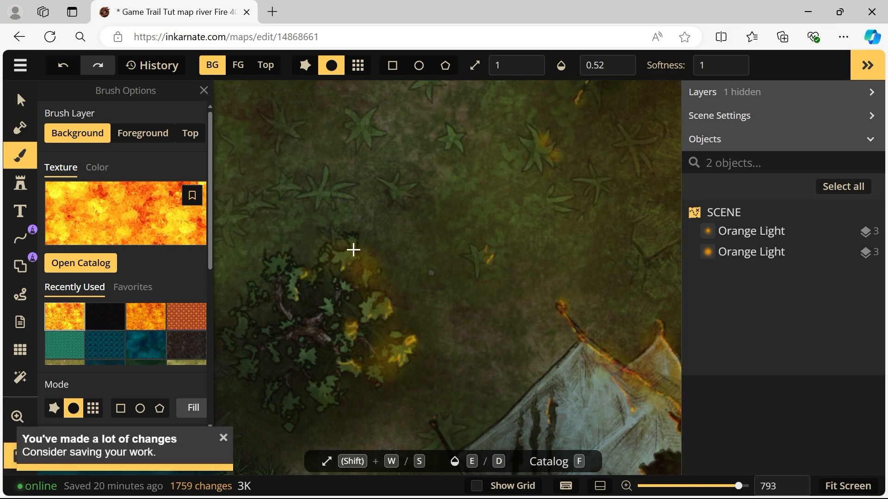
pyautogui.press('space')
pyautogui.moveTo(535, 256); pyautogui.dragTo(256, 264)
pyautogui.moveTo(499, 311); pyautogui.dragTo(443, 326)
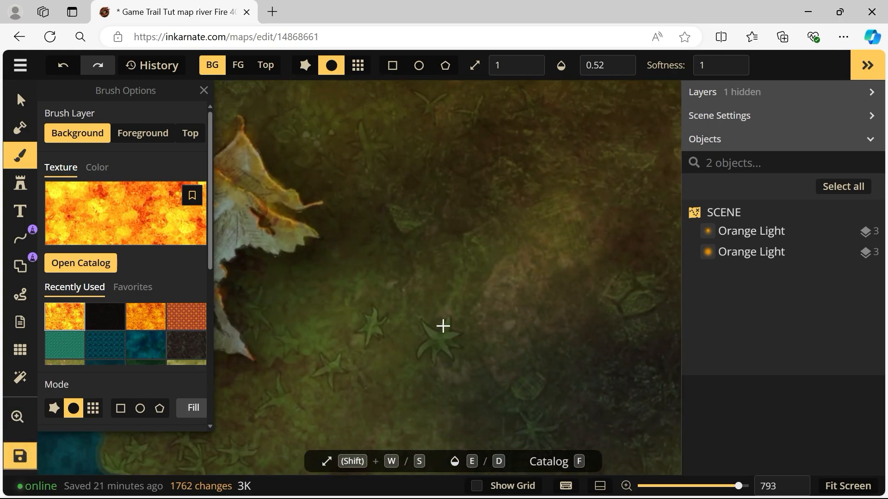
pyautogui.moveTo(573, 291)
pyautogui.mouseDown()
pyautogui.moveTo(452, 359)
pyautogui.moveTo(481, 266)
pyautogui.mouseUp()
pyautogui.scroll(-4, 469, 314)
pyautogui.scroll(-1, 440, 327)
pyautogui.scroll(1, 398, 389)
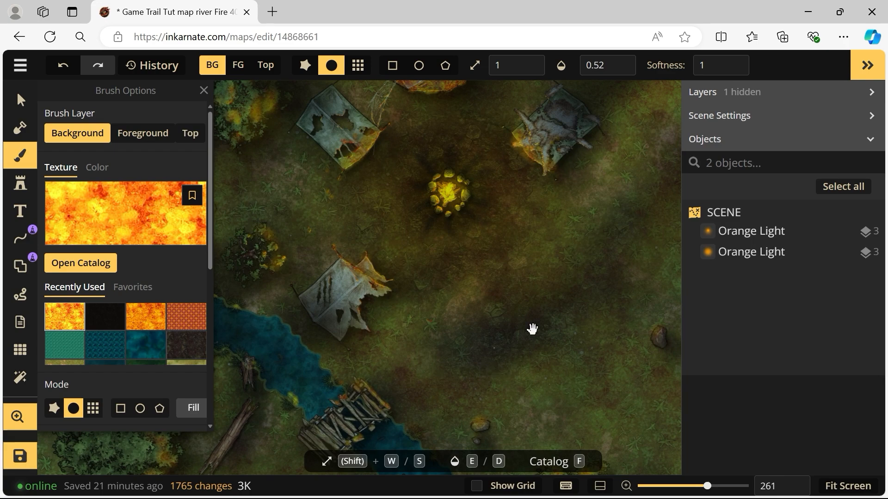
# Step: Lower the brush opacity to 0.31 and dab faint firelight onto the eastern boulder, the bush leaves below it and the nearby small rock
pyautogui.moveTo(531, 329); pyautogui.dragTo(222, 290)
pyautogui.press('d')
pyautogui.press('d')
pyautogui.press('d')
pyautogui.press('d')
pyautogui.press('d')
pyautogui.press('d')
pyautogui.press('d')
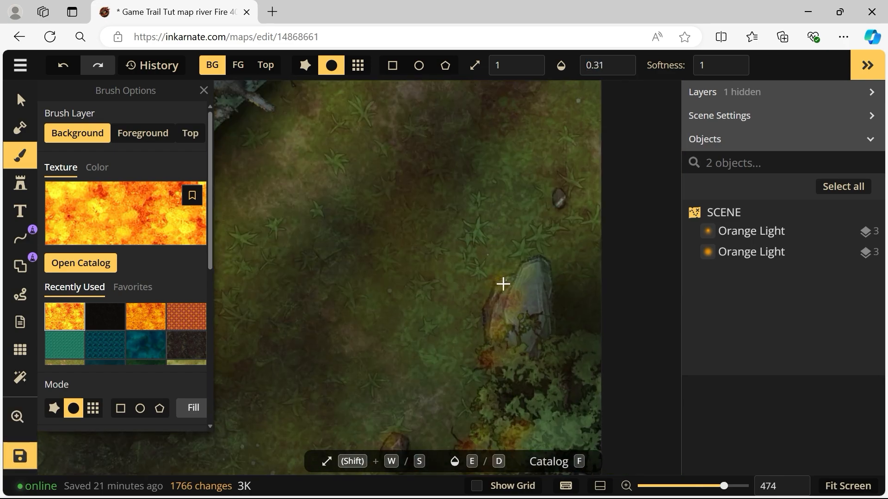
pyautogui.moveTo(491, 296)
pyautogui.mouseDown()
pyautogui.moveTo(483, 323)
pyautogui.moveTo(493, 304)
pyautogui.moveTo(507, 306)
pyautogui.mouseUp()
pyautogui.click(479, 364)
pyautogui.click(486, 360)
pyautogui.click(486, 360)
pyautogui.moveTo(460, 386); pyautogui.dragTo(498, 285)
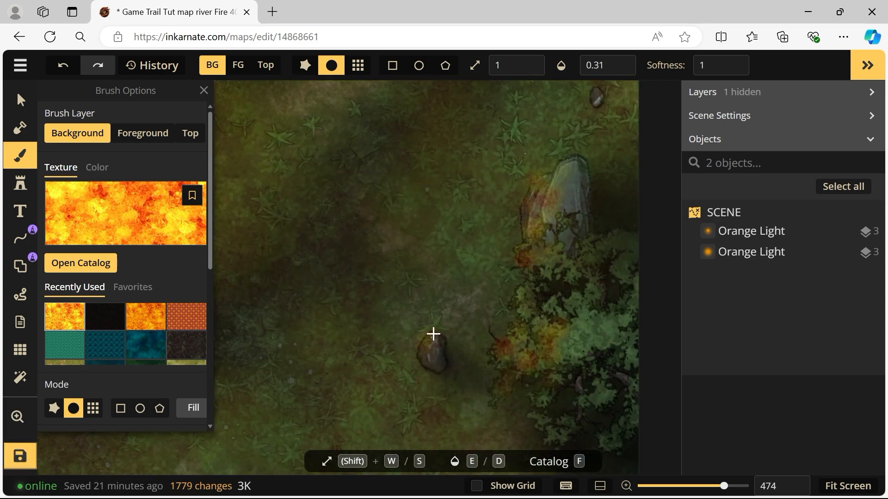
pyautogui.click(427, 339)
pyautogui.click(427, 352)
# Step: Paint faint firelight highlights on the fire-facing plank ends of the broken bridge south of the clawed tent
pyautogui.scroll(-3, 327, 343)
pyautogui.moveTo(327, 343)
pyautogui.mouseDown()
pyautogui.moveTo(495, 284)
pyautogui.moveTo(511, 343)
pyautogui.mouseUp()
pyautogui.click(511, 341)
pyautogui.click(511, 339)
pyautogui.scroll(3, 386, 313)
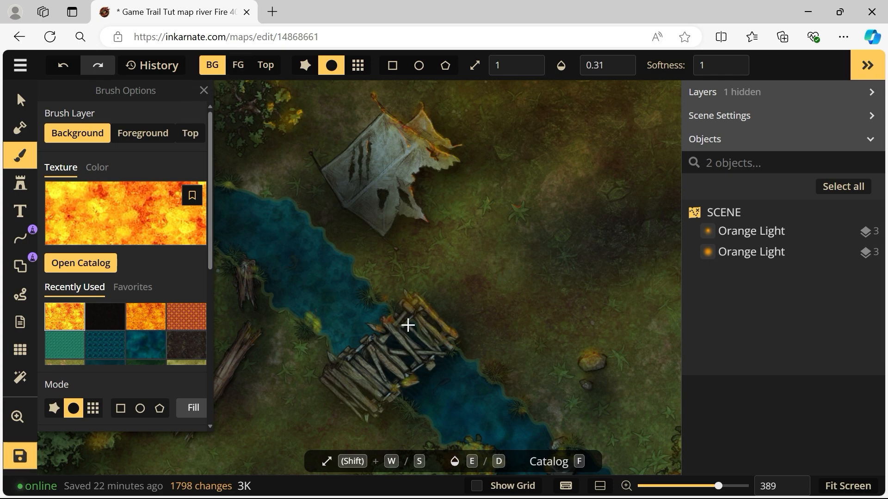
pyautogui.scroll(-5, 462, 314)
pyautogui.scroll(3, 349, 342)
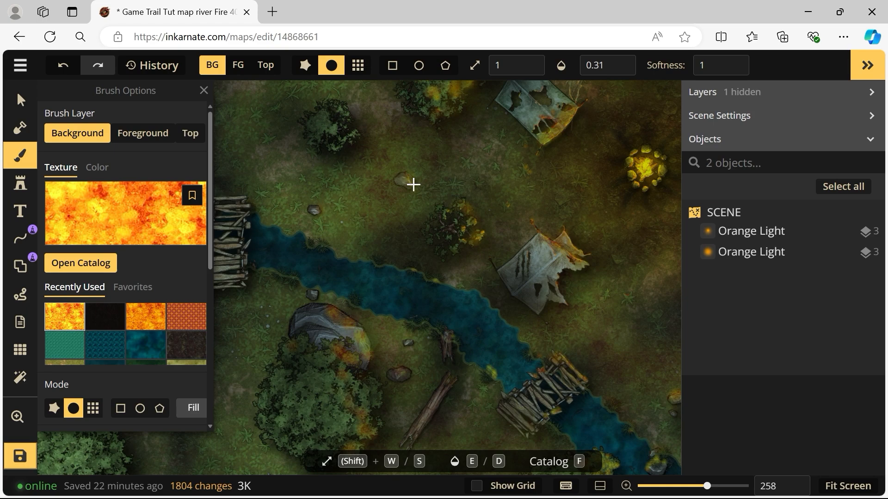
# Step: Dab faint firelight onto the torn cloth and fire-facing folds of the clawed southwestern tent
pyautogui.scroll(-4, 484, 234)
pyautogui.scroll(4, 452, 313)
pyautogui.scroll(2, 485, 369)
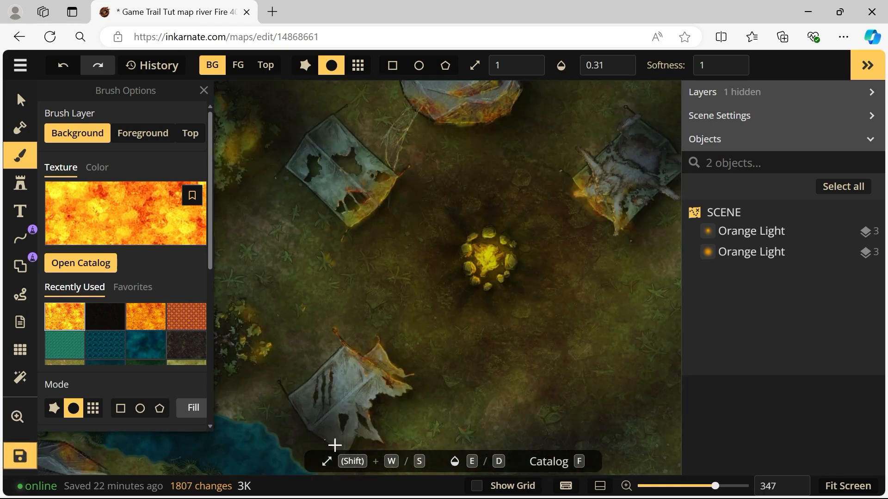
pyautogui.click(361, 409)
pyautogui.click(355, 410)
pyautogui.click(375, 386)
pyautogui.click(383, 391)
pyautogui.click(397, 396)
pyautogui.click(400, 393)
pyautogui.click(392, 393)
# Step: Save the finished night campfire map
pyautogui.scroll(-10, 601, 245)
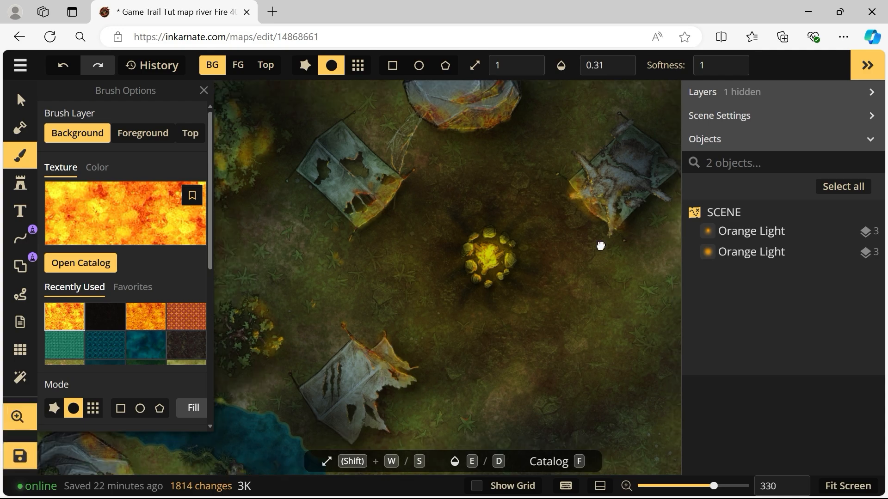
pyautogui.hotkey('ctrl', 's')
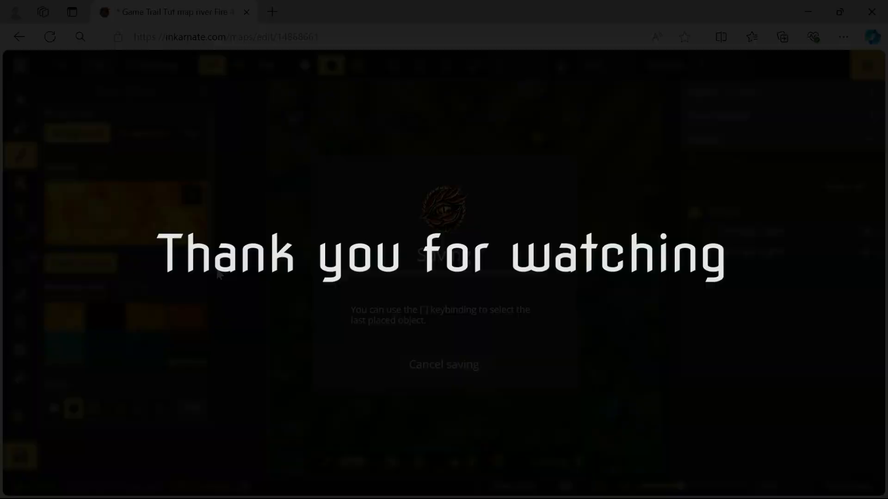